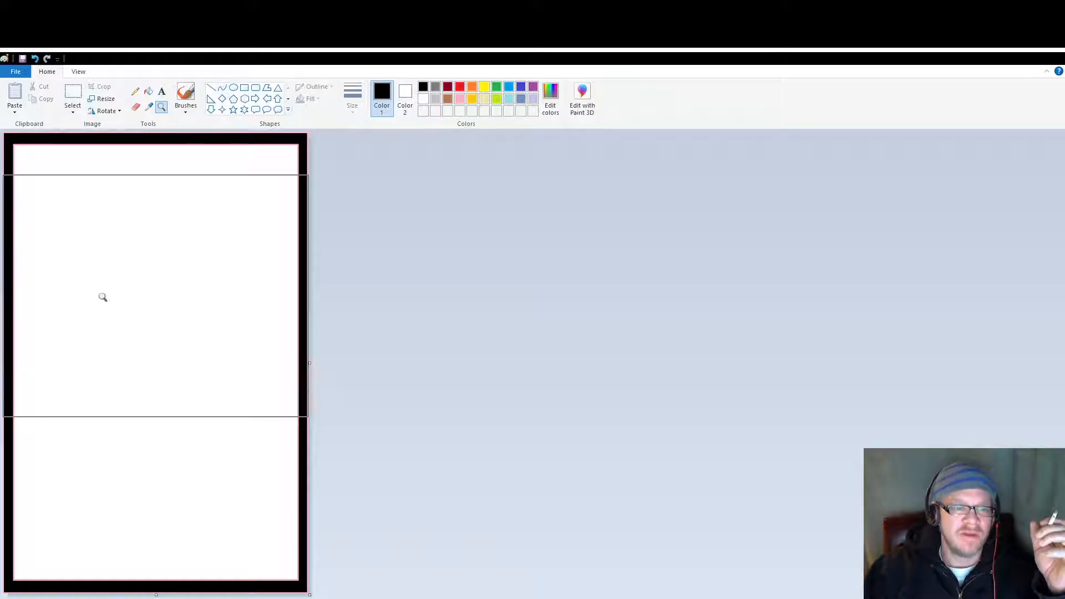
Step: Draw a small U-shaped black curve in the lower-left part of the framed canvas with the Curve tool
{"action": "left_click", "coordinate": [222, 88]}
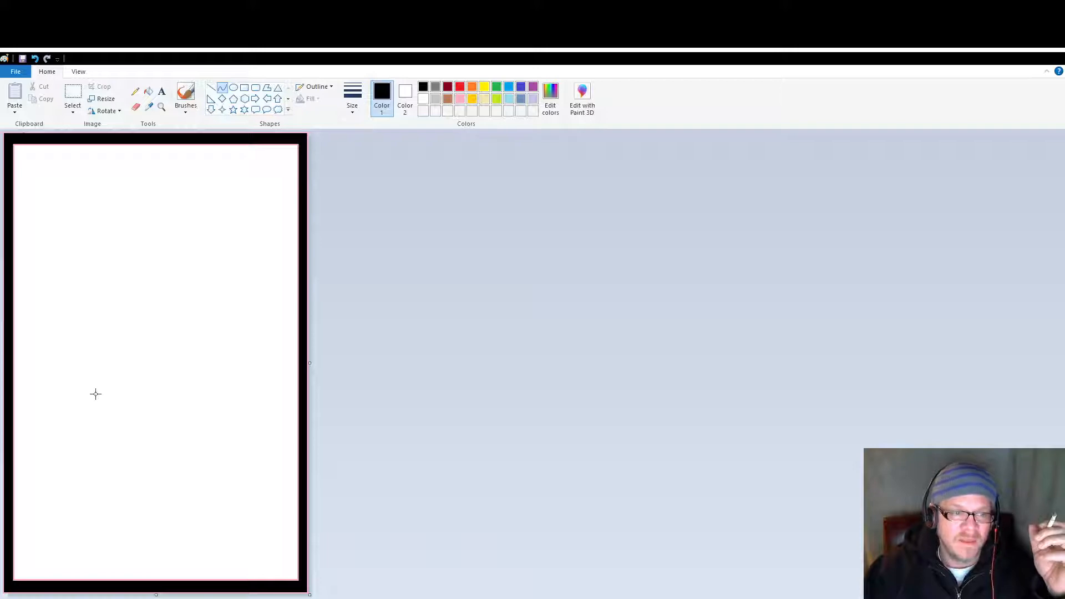
{"action": "mouse_move", "coordinate": [97, 388]}
{"action": "left_mouse_down"}
{"action": "mouse_move", "coordinate": [97, 411]}
{"action": "mouse_move", "coordinate": [108, 415]}
{"action": "mouse_move", "coordinate": [120, 391]}
{"action": "mouse_move", "coordinate": [103, 408]}
{"action": "left_mouse_up"}
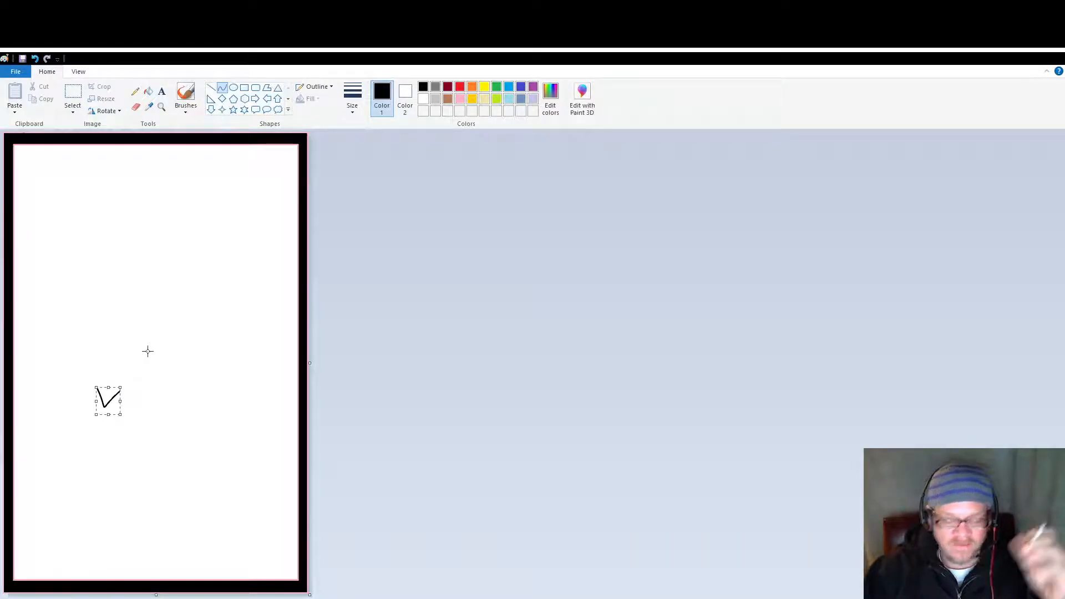
{"action": "key", "text": "ctrl+z"}
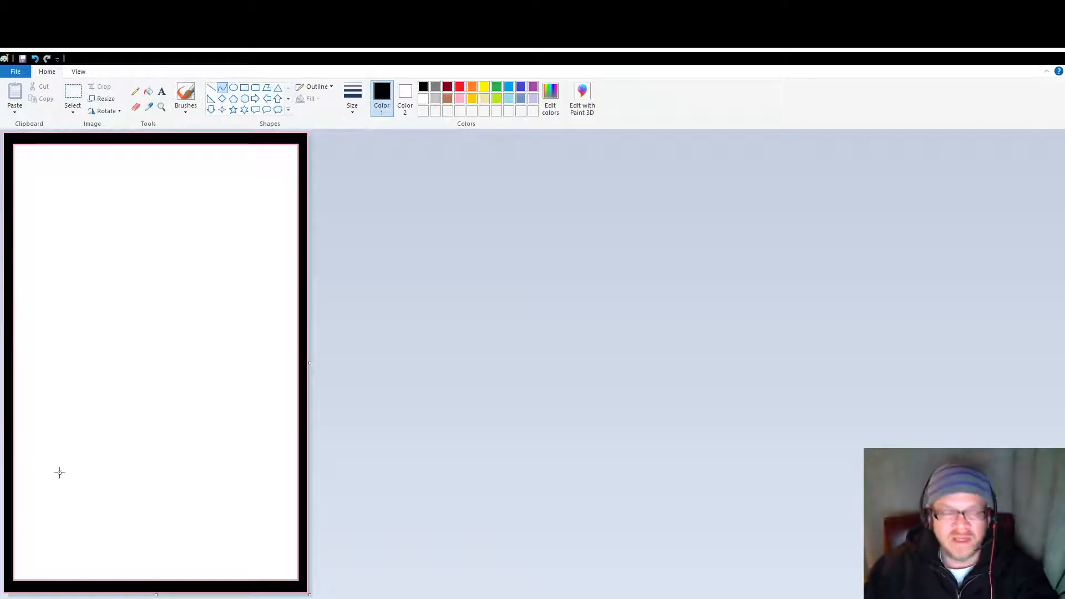
{"action": "left_click_drag", "start_coordinate": [74, 413], "coordinate": [95, 426]}
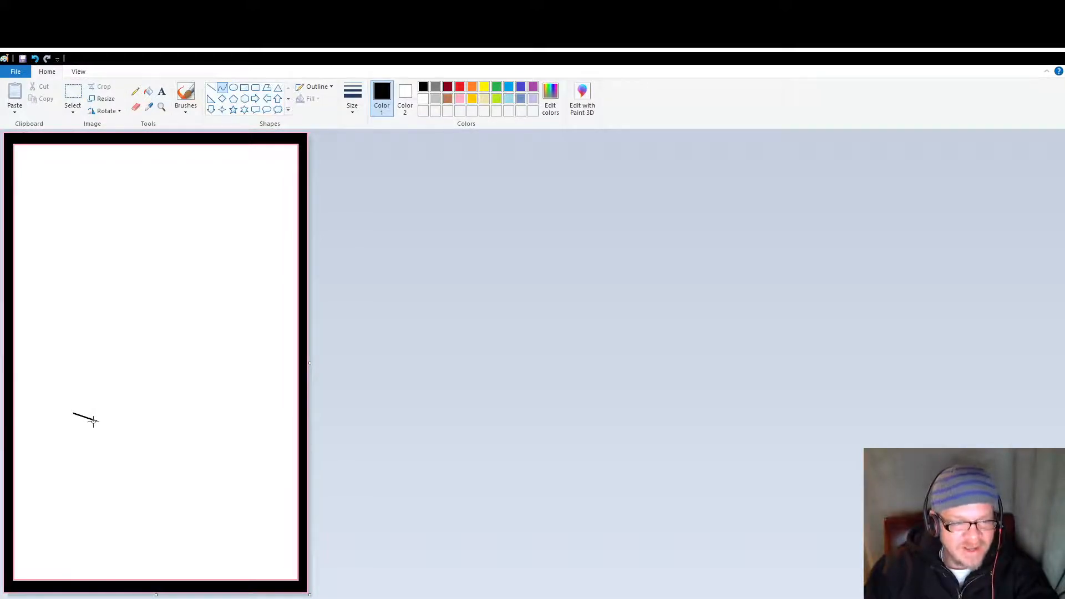
{"action": "mouse_move", "coordinate": [85, 419]}
{"action": "left_mouse_down"}
{"action": "mouse_move", "coordinate": [72, 439]}
{"action": "mouse_move", "coordinate": [85, 437]}
{"action": "left_mouse_up"}
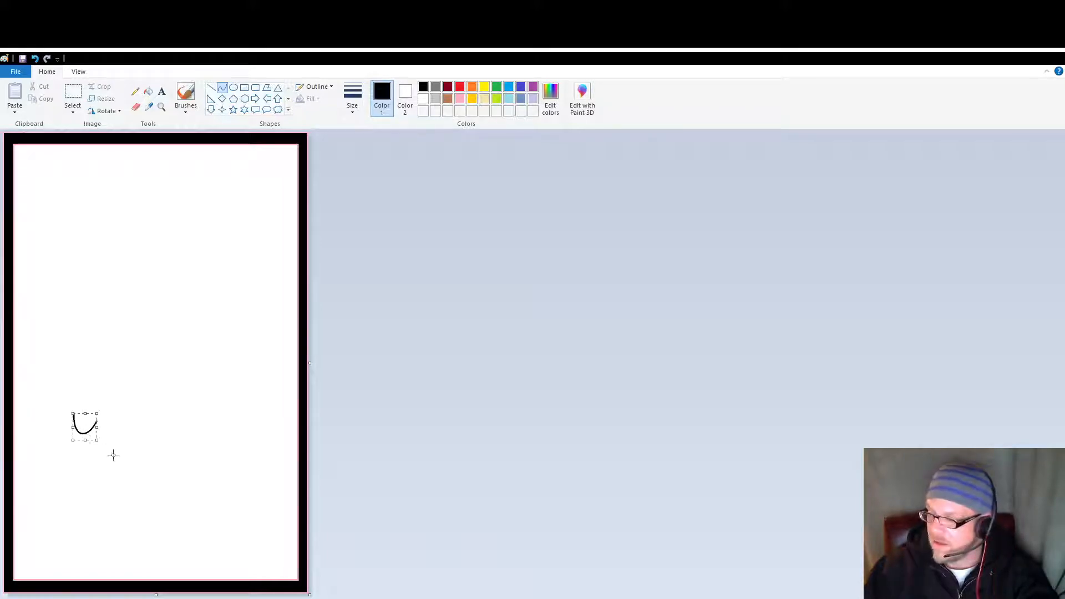
{"action": "left_click", "coordinate": [51, 443]}
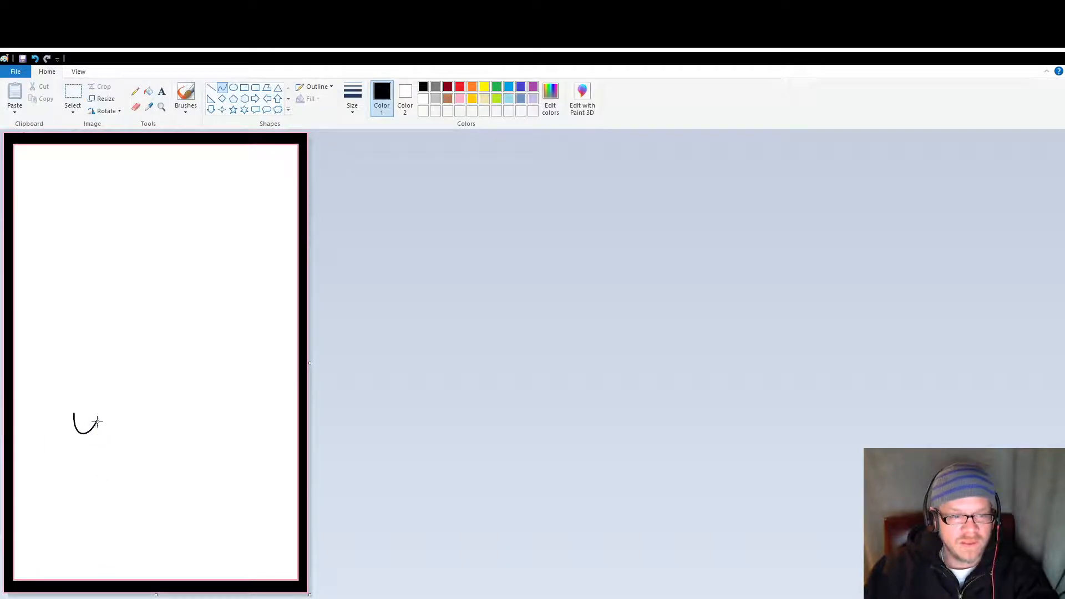
Step: Draw an arched curve continuing from the U's right end and a shallow downward-bowed curve across the arch's base
{"action": "left_click_drag", "start_coordinate": [97, 422], "coordinate": [117, 394]}
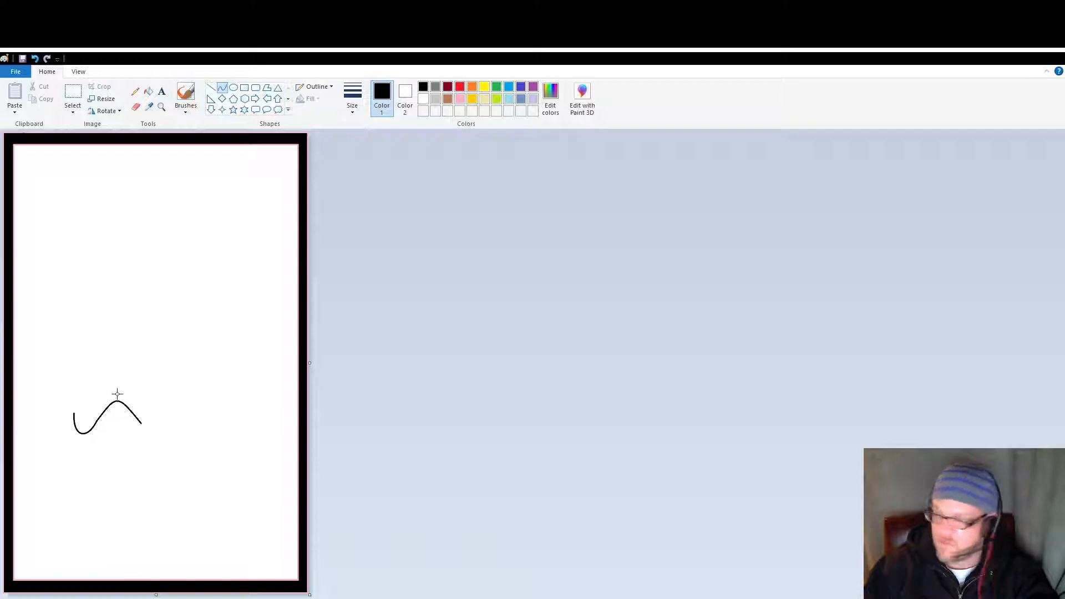
{"action": "left_click_drag", "start_coordinate": [119, 393], "coordinate": [117, 395]}
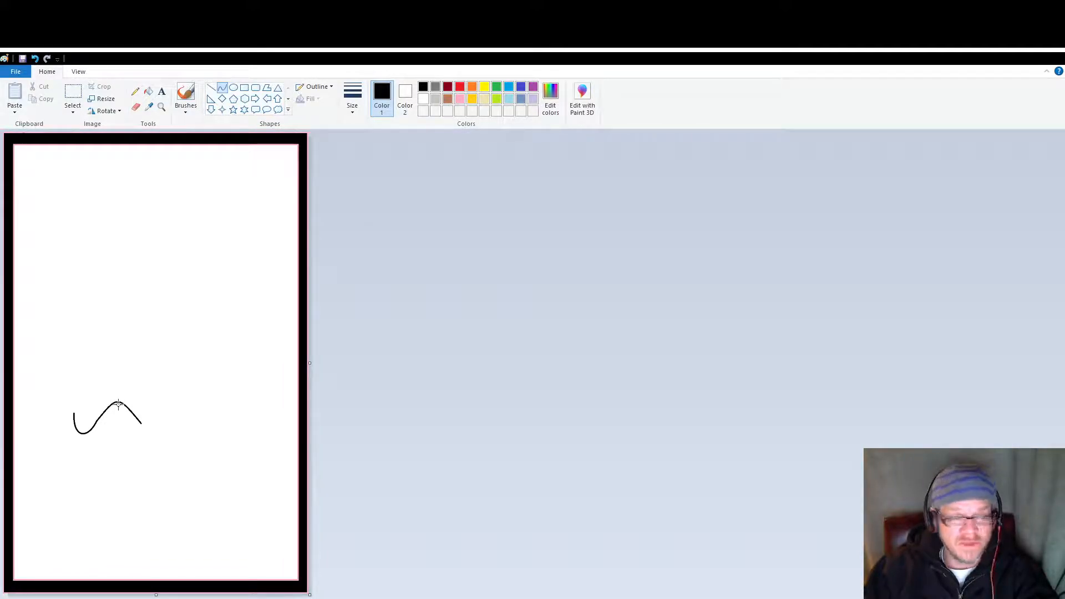
{"action": "left_click_drag", "start_coordinate": [120, 401], "coordinate": [141, 429]}
{"action": "left_click", "coordinate": [118, 453]}
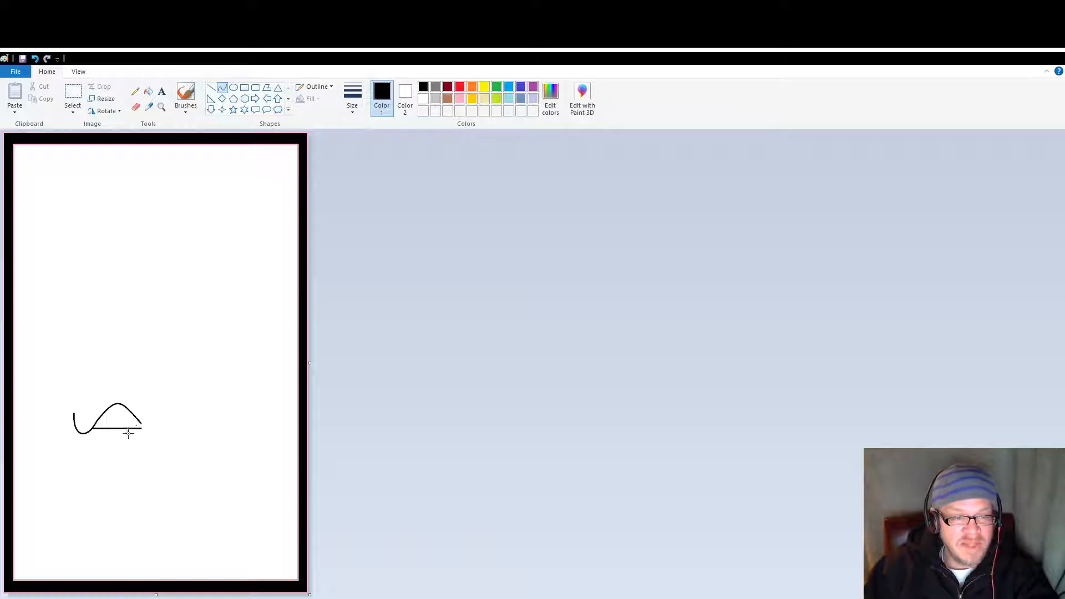
{"action": "left_click_drag", "start_coordinate": [115, 428], "coordinate": [115, 434]}
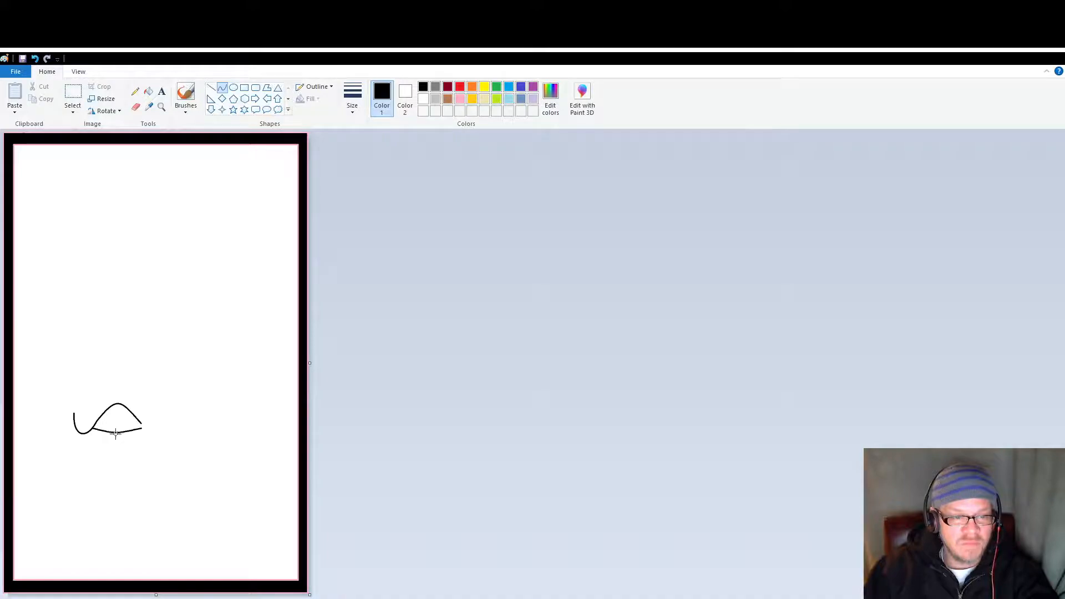
{"action": "left_click", "coordinate": [116, 433]}
{"action": "left_click", "coordinate": [156, 483]}
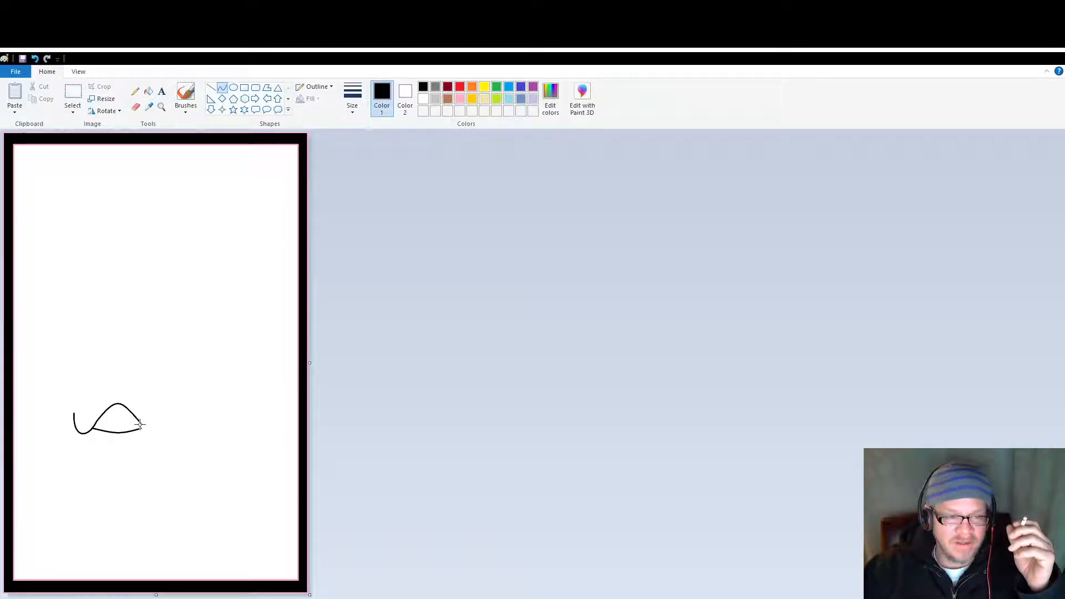
Step: Draw a matching U-shaped curve from the arch's right end and extend its outer end upward with a short vertical line
{"action": "mouse_move", "coordinate": [141, 424]}
{"action": "left_mouse_down"}
{"action": "mouse_move", "coordinate": [151, 437]}
{"action": "mouse_move", "coordinate": [162, 421]}
{"action": "mouse_move", "coordinate": [148, 425]}
{"action": "mouse_move", "coordinate": [154, 434]}
{"action": "left_mouse_up"}
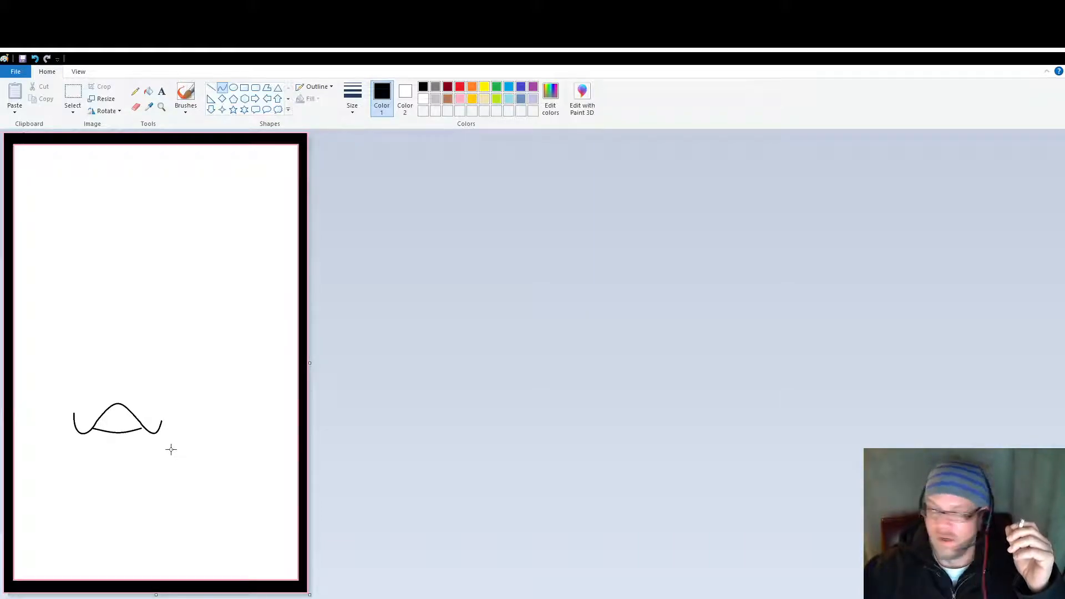
{"action": "left_click", "coordinate": [211, 87]}
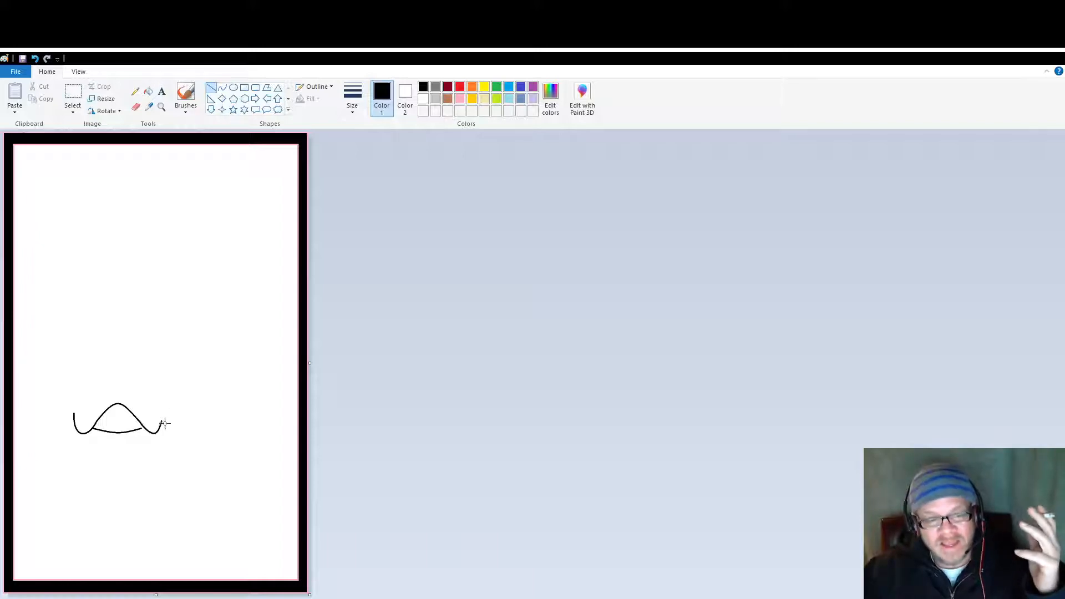
{"action": "left_click_drag", "start_coordinate": [161, 421], "coordinate": [163, 401]}
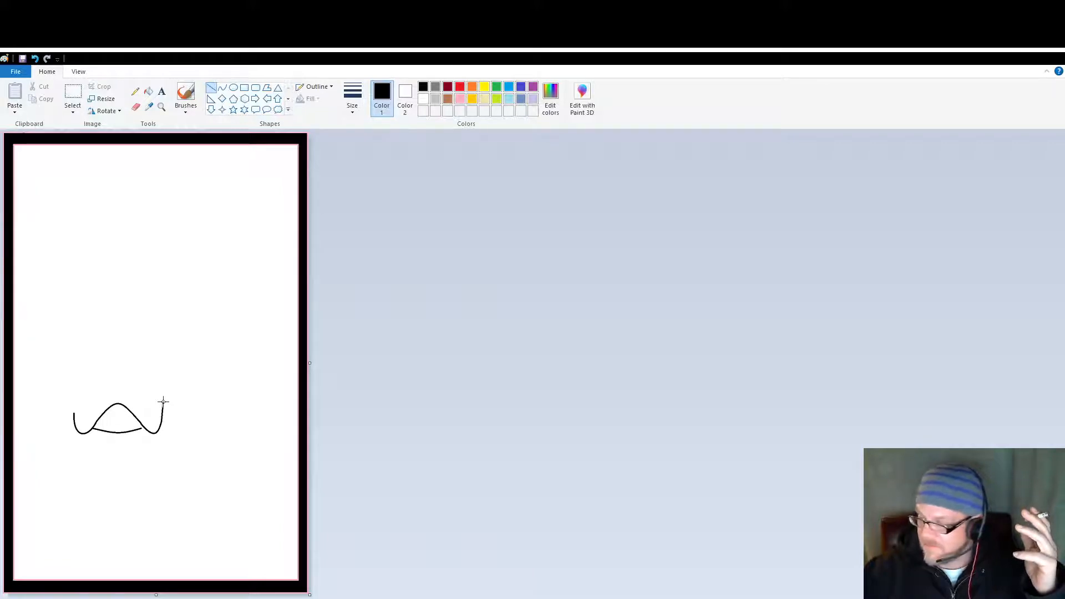
{"action": "left_click_drag", "start_coordinate": [163, 401], "coordinate": [161, 404]}
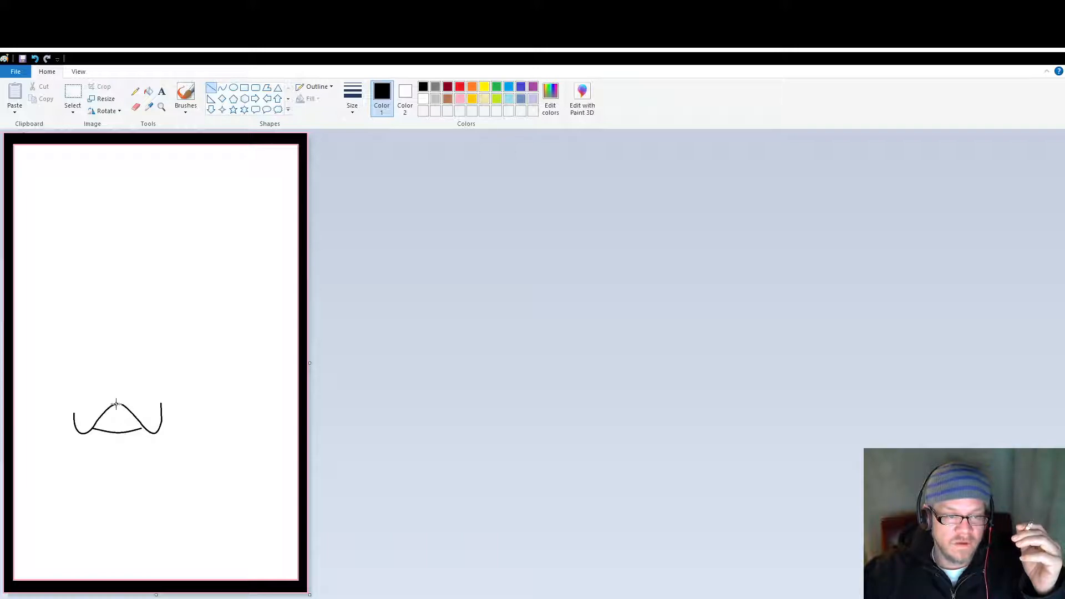
Step: Draw a short vertical line above the arch's peak and two short horizontal lines inside the arch
{"action": "left_click_drag", "start_coordinate": [117, 403], "coordinate": [117, 392]}
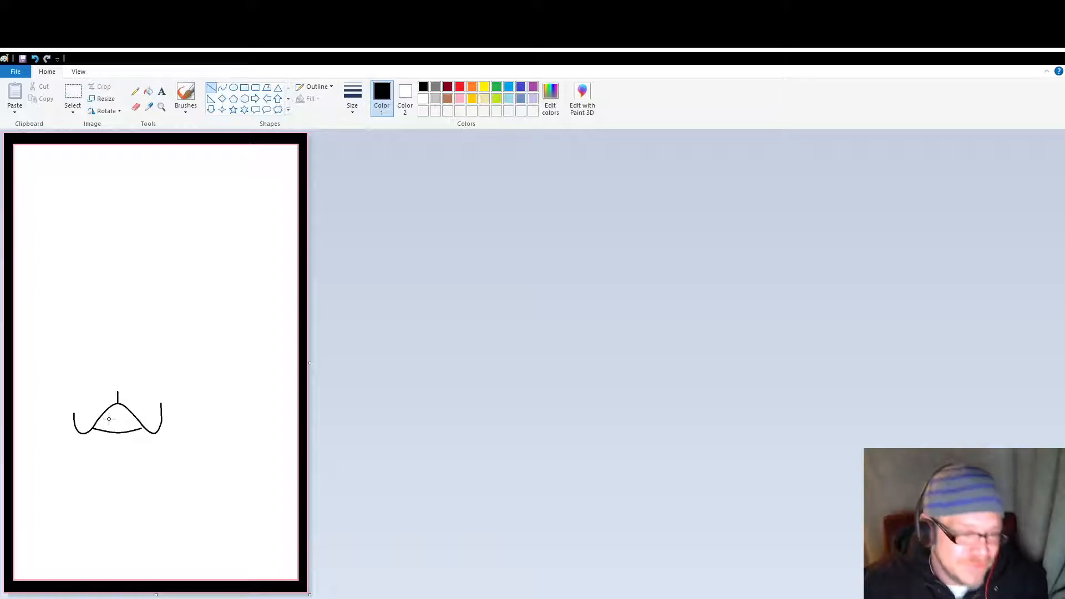
{"action": "left_click_drag", "start_coordinate": [106, 416], "coordinate": [129, 415]}
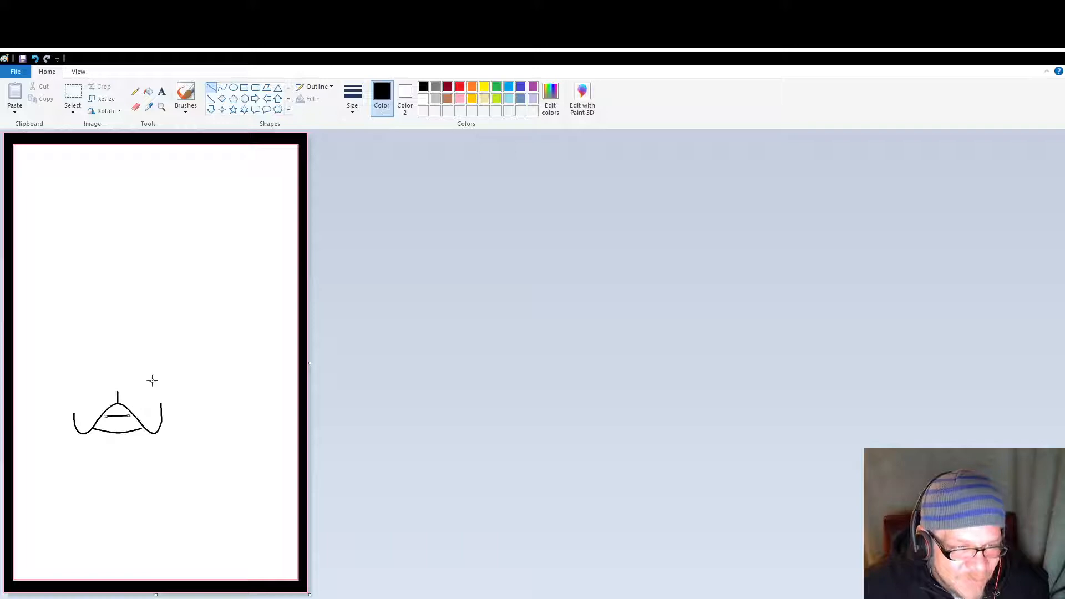
{"action": "left_click", "coordinate": [233, 416]}
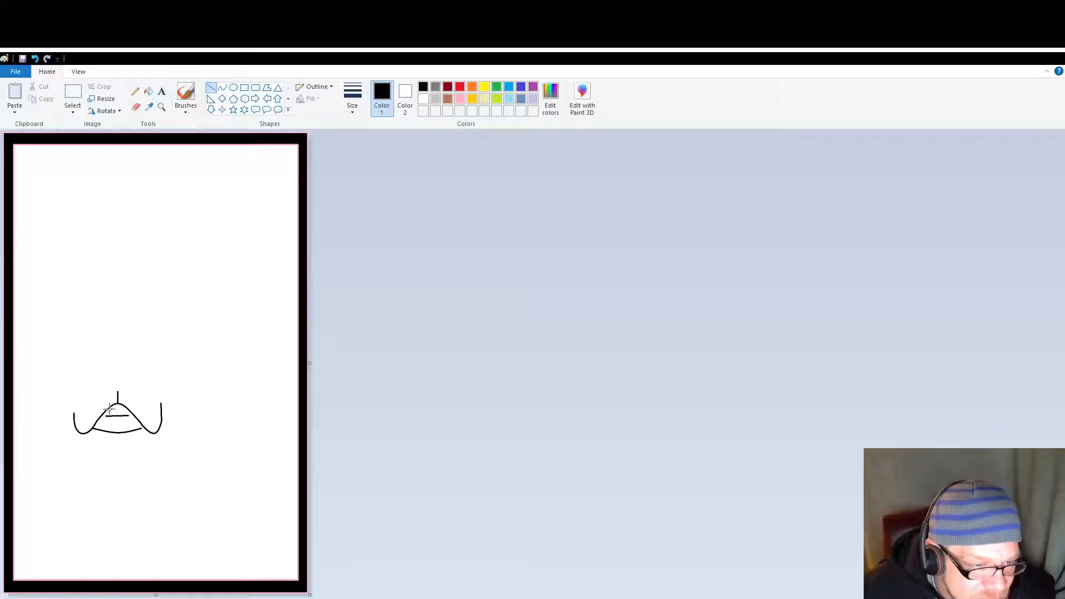
{"action": "left_click_drag", "start_coordinate": [109, 408], "coordinate": [127, 408]}
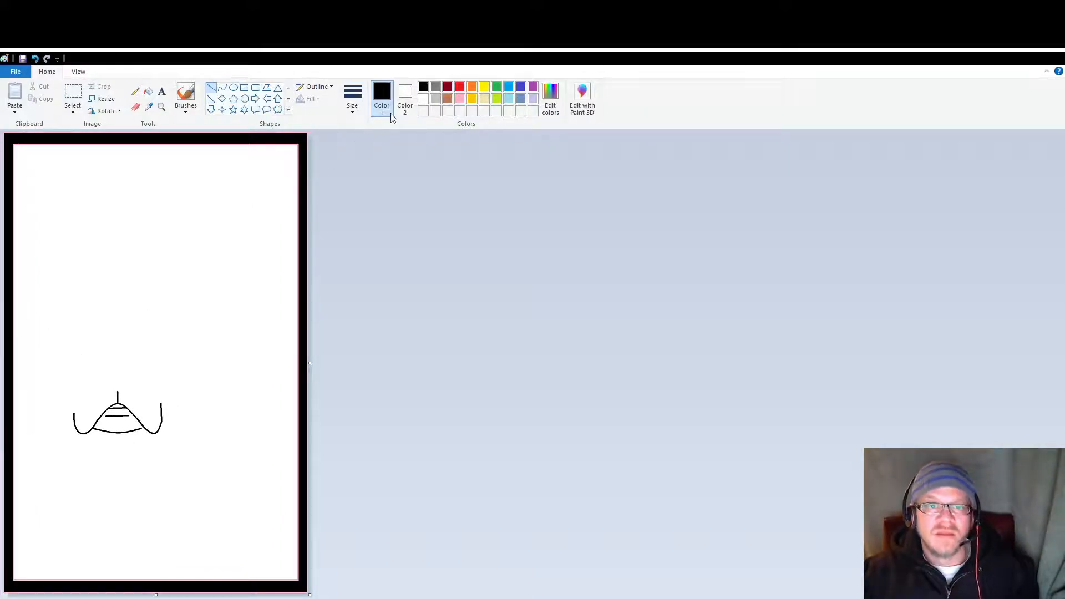
Step: Draw two small ovals side by side just above the vertical line over the arch
{"action": "left_click", "coordinate": [222, 88]}
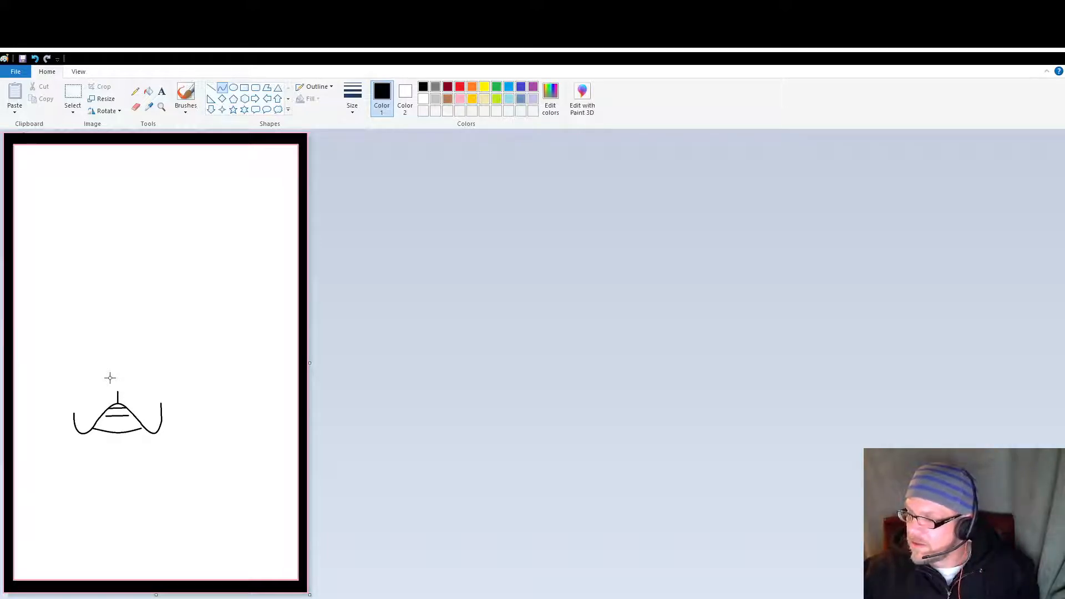
{"action": "left_click", "coordinate": [233, 88]}
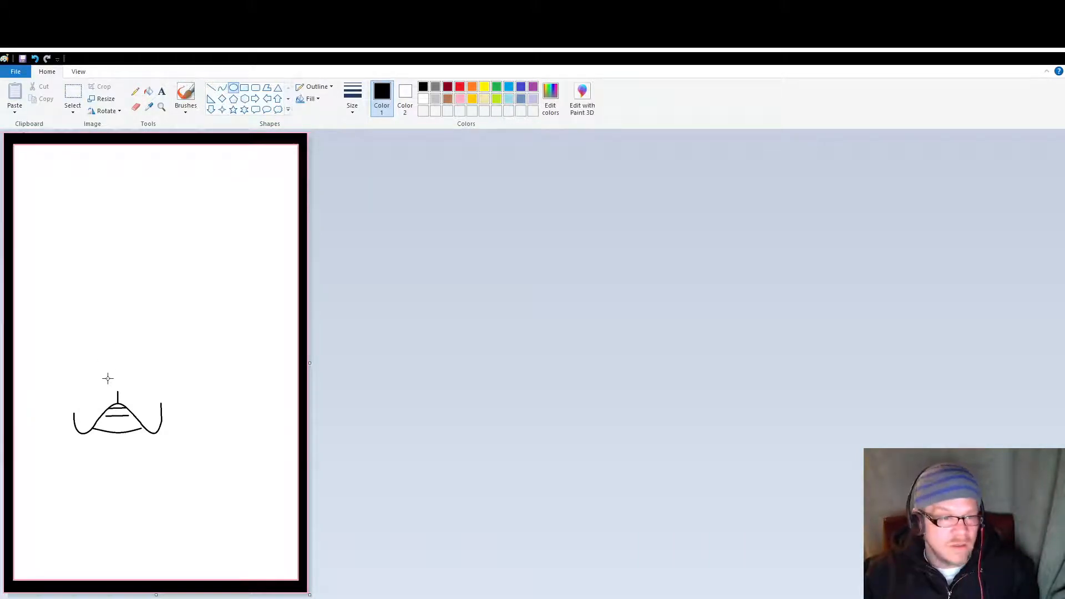
{"action": "left_click_drag", "start_coordinate": [107, 373], "coordinate": [116, 379]}
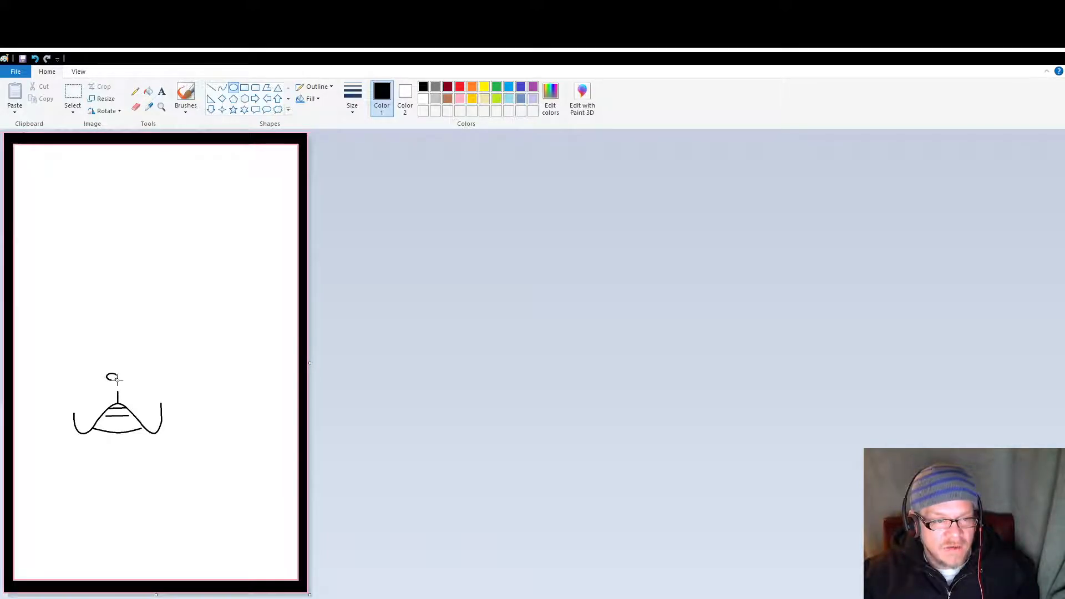
{"action": "left_click_drag", "start_coordinate": [116, 379], "coordinate": [113, 380]}
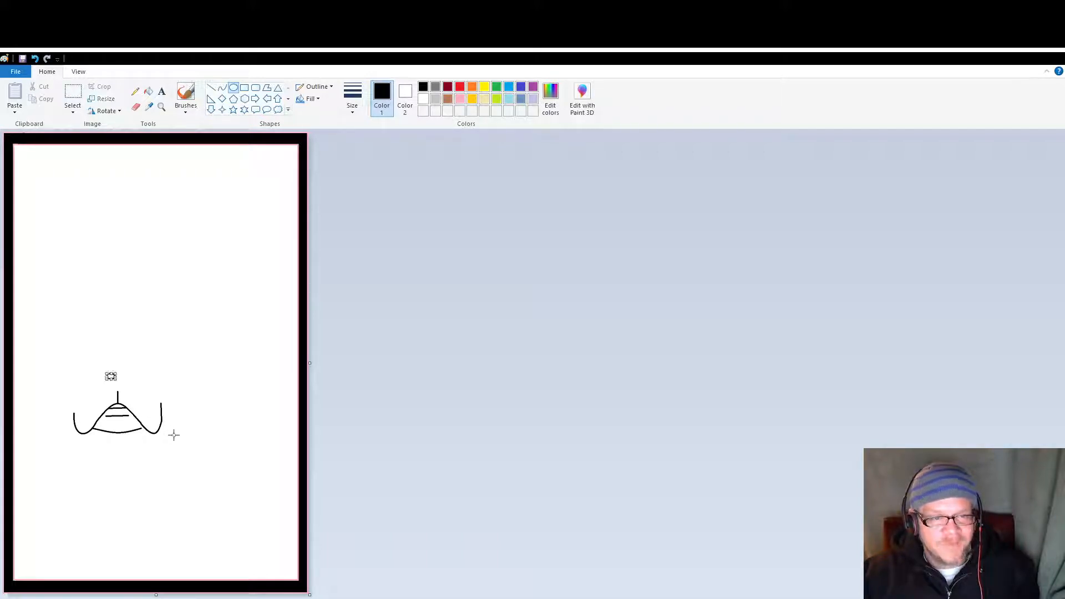
{"action": "left_click", "coordinate": [214, 462]}
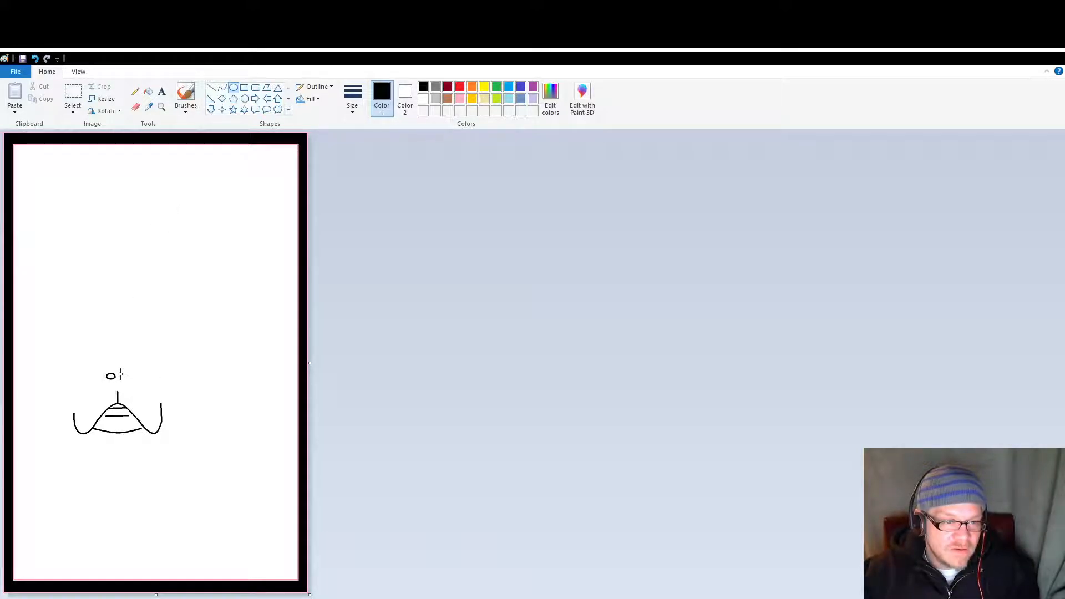
{"action": "left_click_drag", "start_coordinate": [120, 374], "coordinate": [127, 378]}
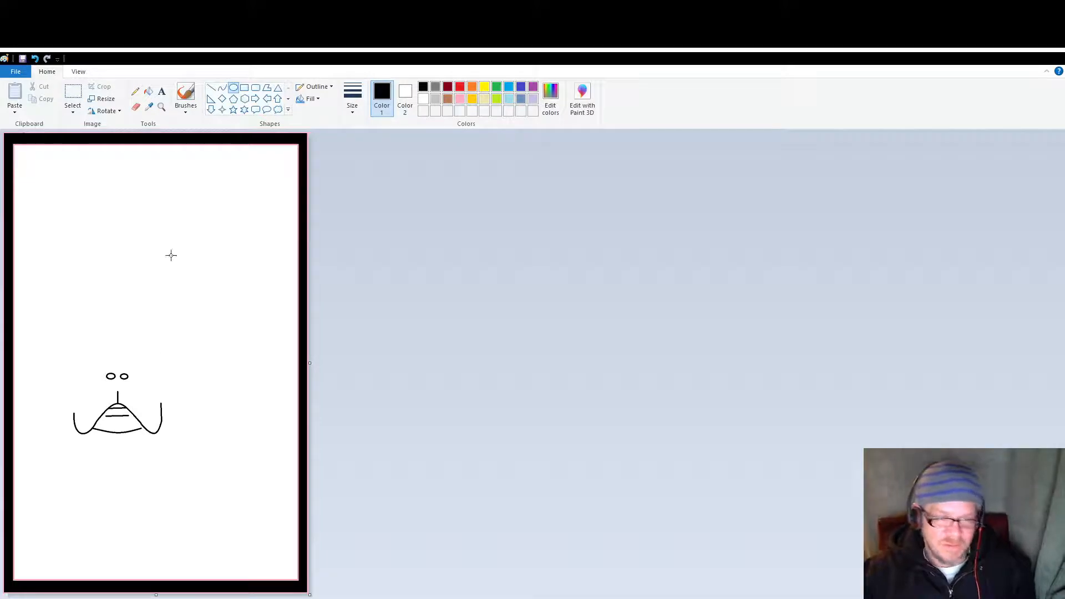
Step: Erase a small gap in the outer side of each of the two ovals, working at a closer zoom
{"action": "left_click", "coordinate": [136, 107]}
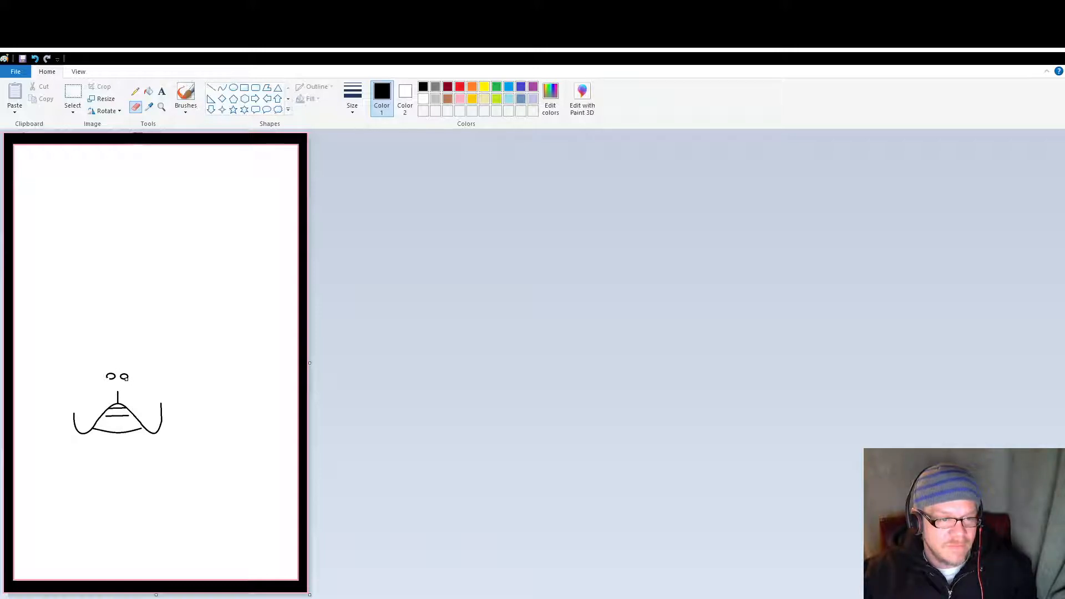
{"action": "left_click", "coordinate": [161, 107]}
{"action": "left_click", "coordinate": [126, 341]}
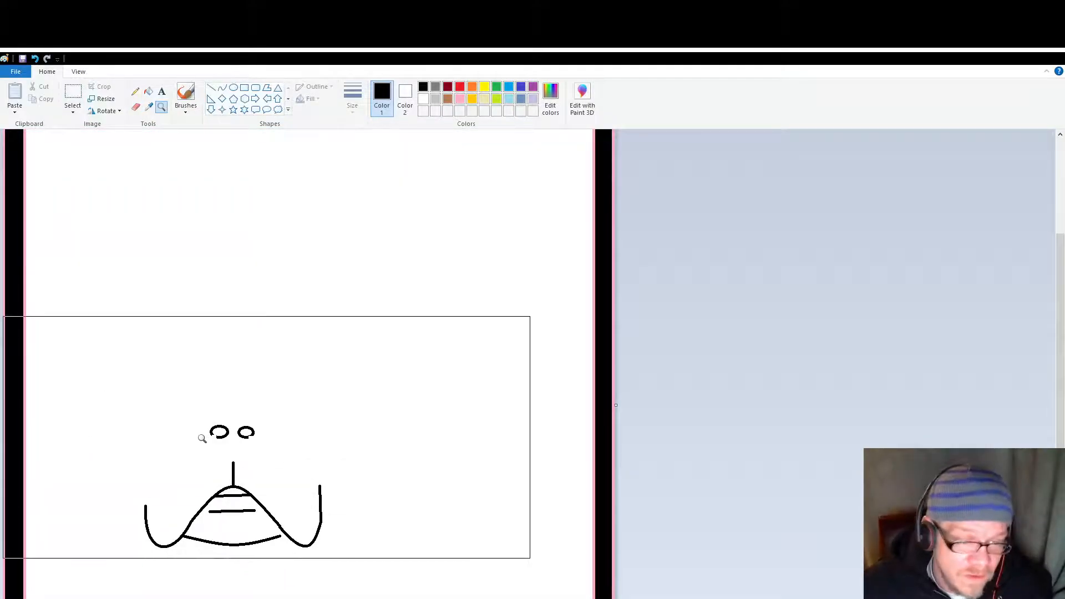
{"action": "left_click", "coordinate": [135, 107]}
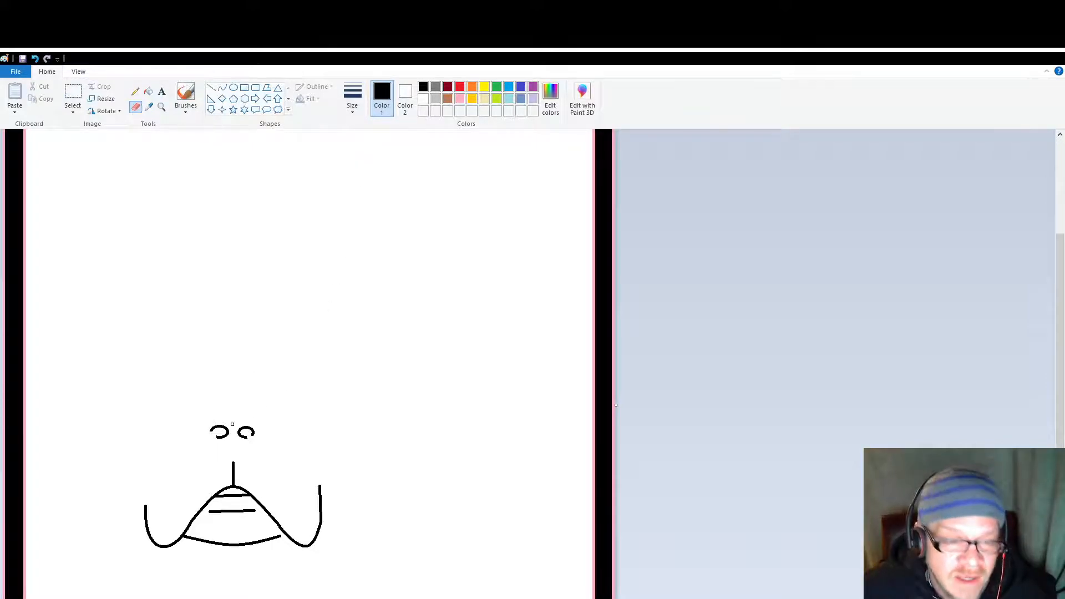
Step: Draw a small curve inward from the left oval's open end and a short vertical line between the two ovals
{"action": "left_click", "coordinate": [222, 88]}
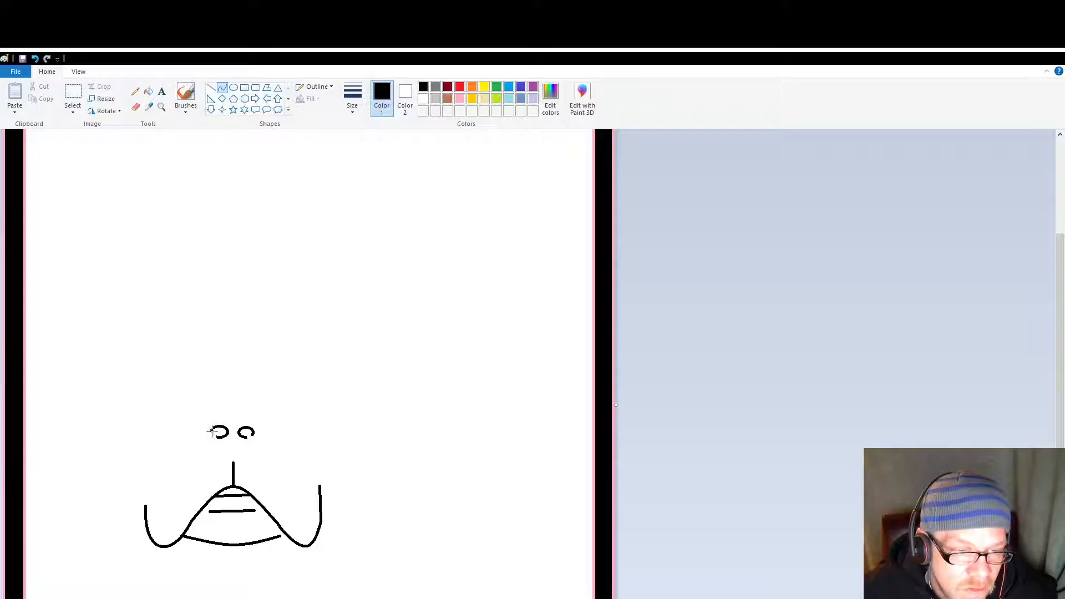
{"action": "left_click_drag", "start_coordinate": [213, 431], "coordinate": [220, 432]}
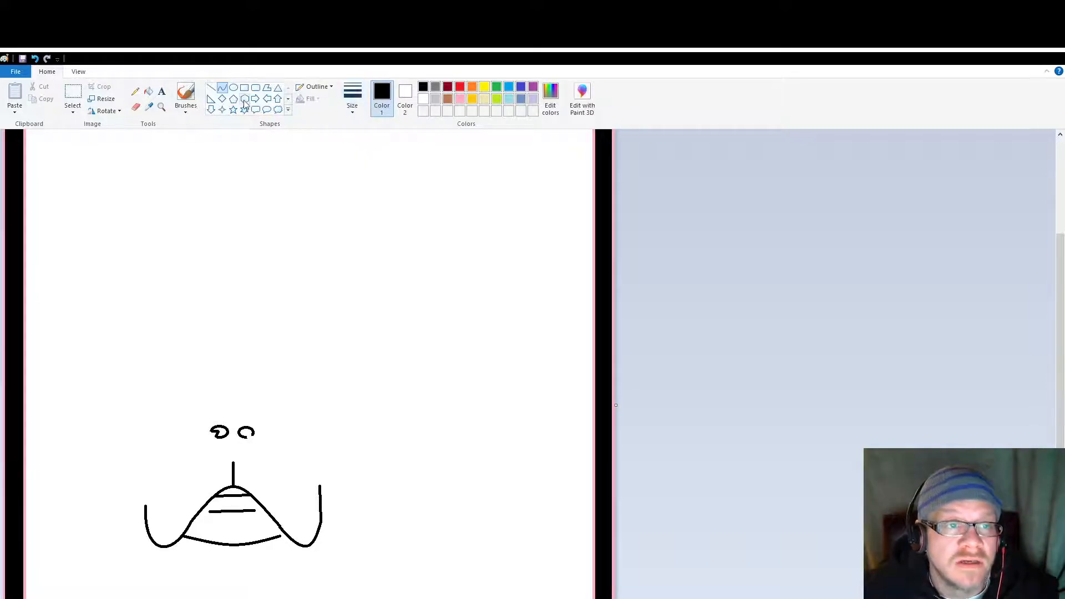
{"action": "left_click", "coordinate": [211, 88]}
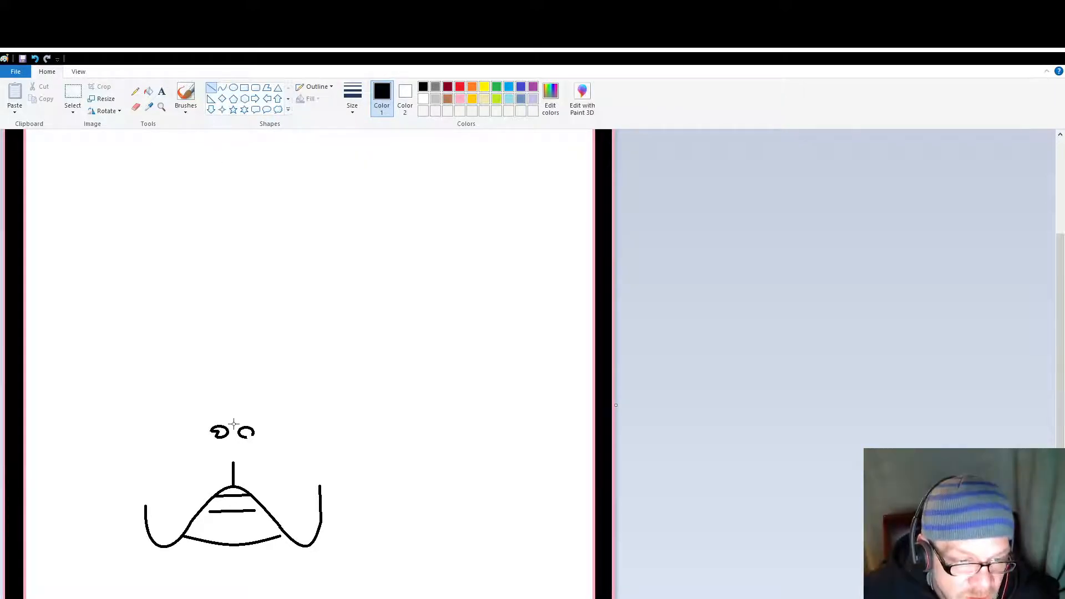
{"action": "left_click_drag", "start_coordinate": [234, 424], "coordinate": [233, 439]}
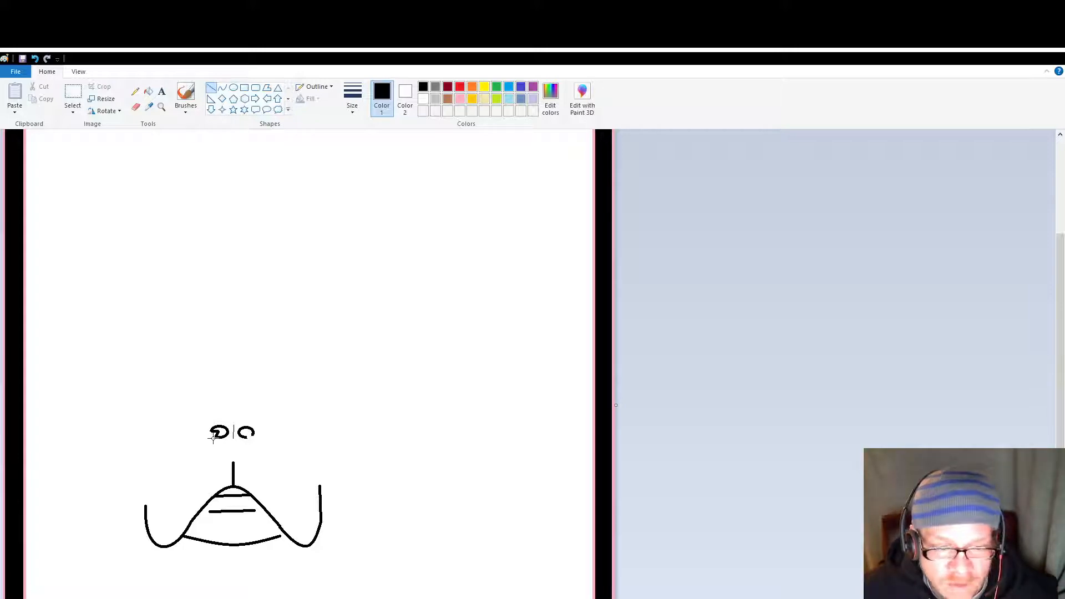
Step: Try a short diagonal line outside the left oval, undo it, and draw a small curve there instead
{"action": "mouse_move", "coordinate": [213, 439]}
{"action": "left_mouse_down"}
{"action": "mouse_move", "coordinate": [221, 410]}
{"action": "mouse_move", "coordinate": [193, 420]}
{"action": "mouse_move", "coordinate": [204, 426]}
{"action": "left_mouse_up"}
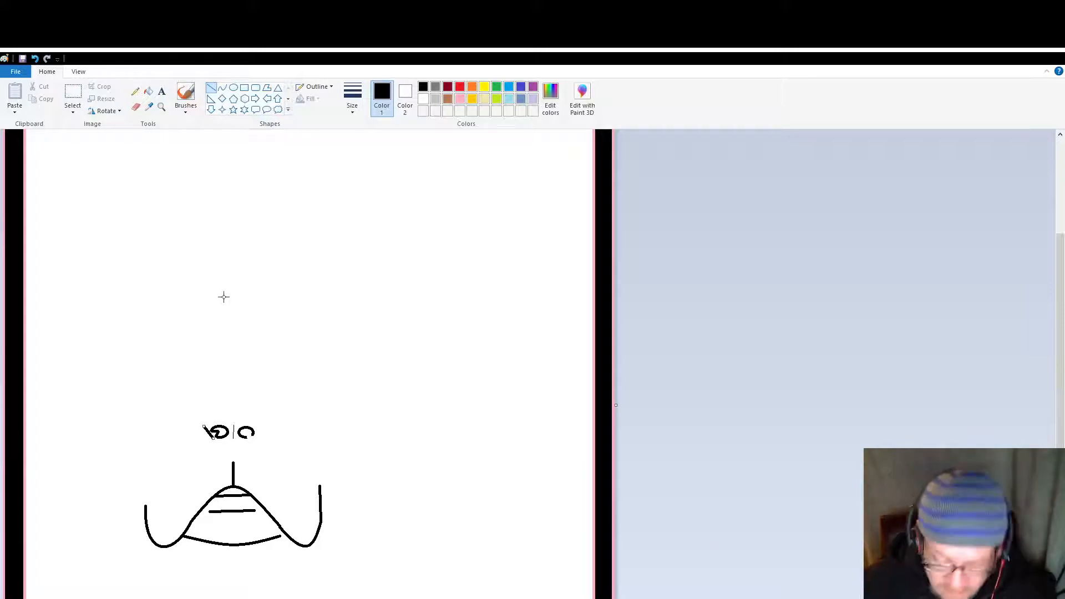
{"action": "key", "text": "ctrl+z"}
{"action": "left_click", "coordinate": [223, 88]}
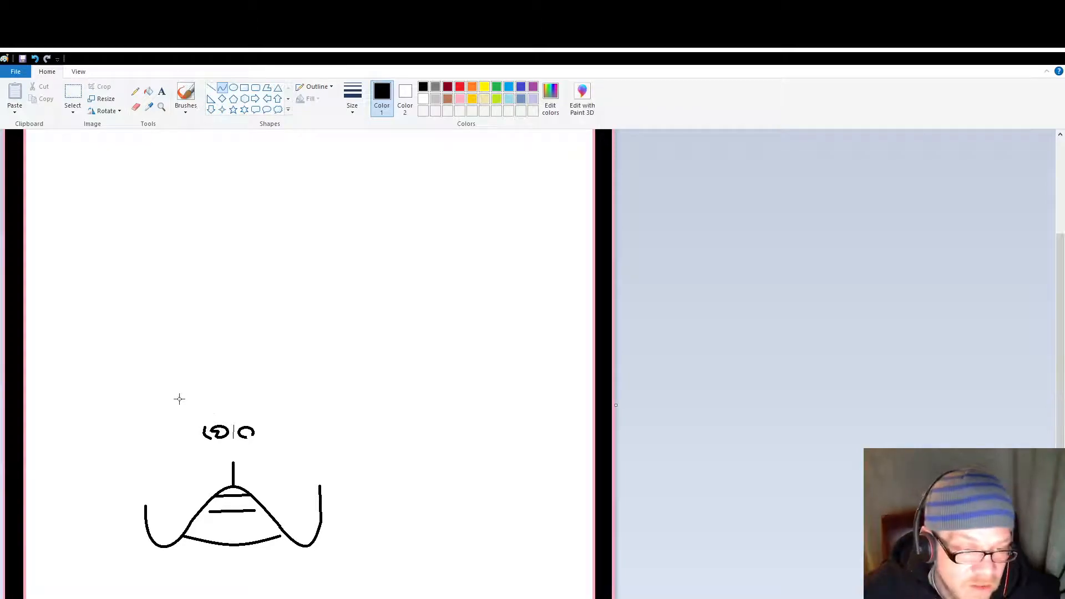
{"action": "left_click_drag", "start_coordinate": [209, 435], "coordinate": [202, 433]}
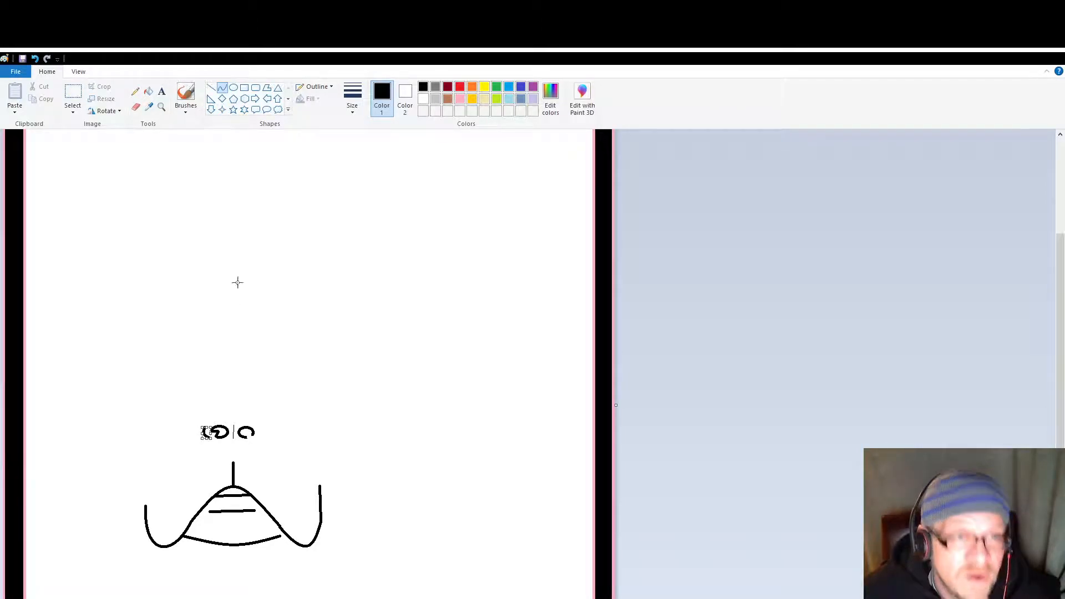
Step: Draw a short diagonal line up from the left nostril's outer curve and a horizontal line across above both ovals
{"action": "left_click", "coordinate": [211, 88]}
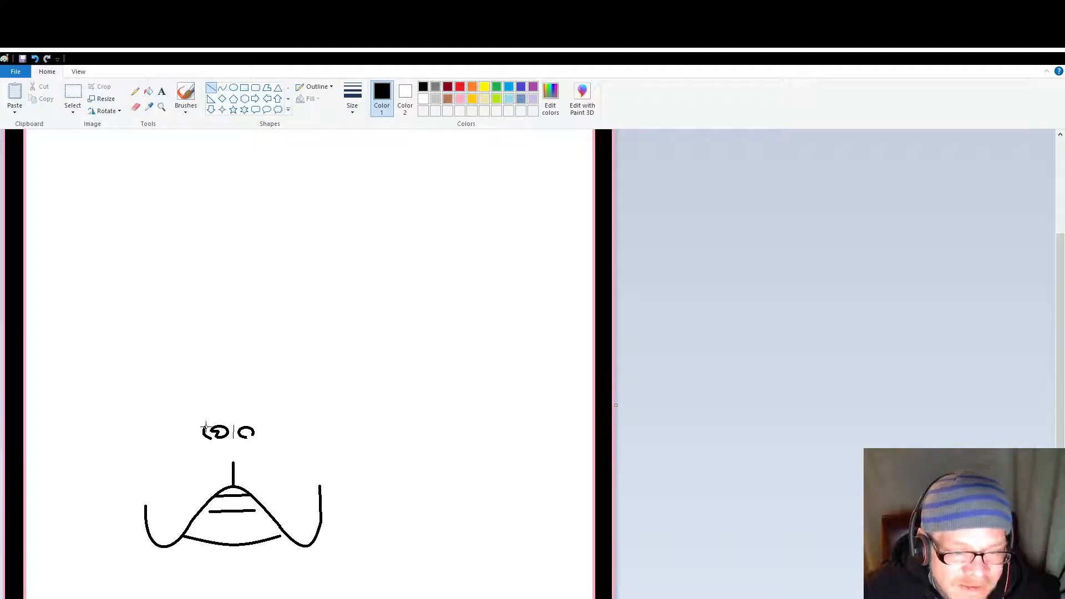
{"action": "left_click_drag", "start_coordinate": [204, 428], "coordinate": [214, 418]}
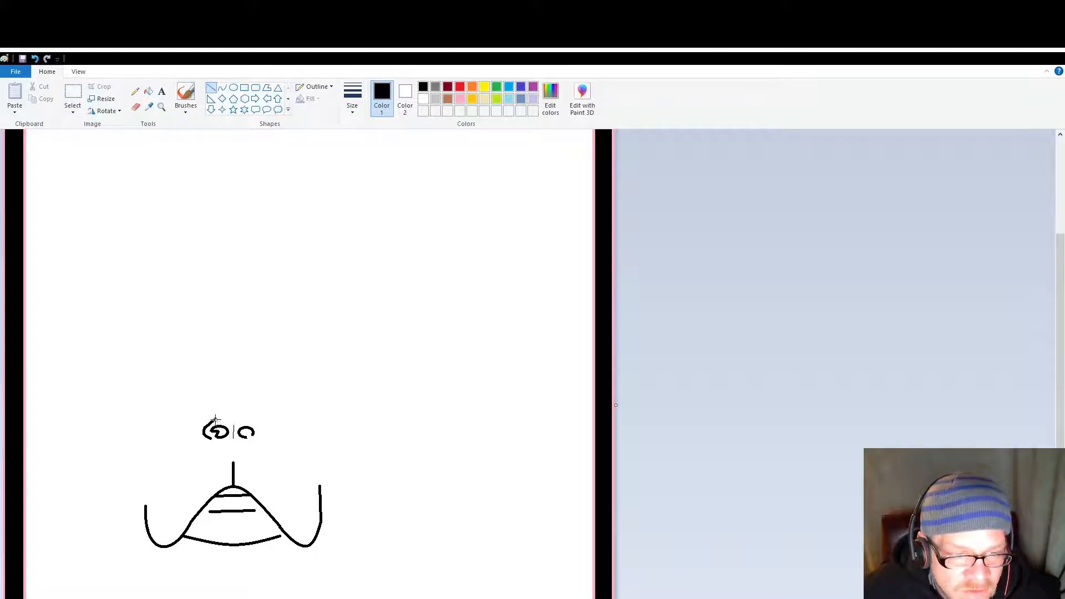
{"action": "left_click_drag", "start_coordinate": [215, 418], "coordinate": [251, 420]}
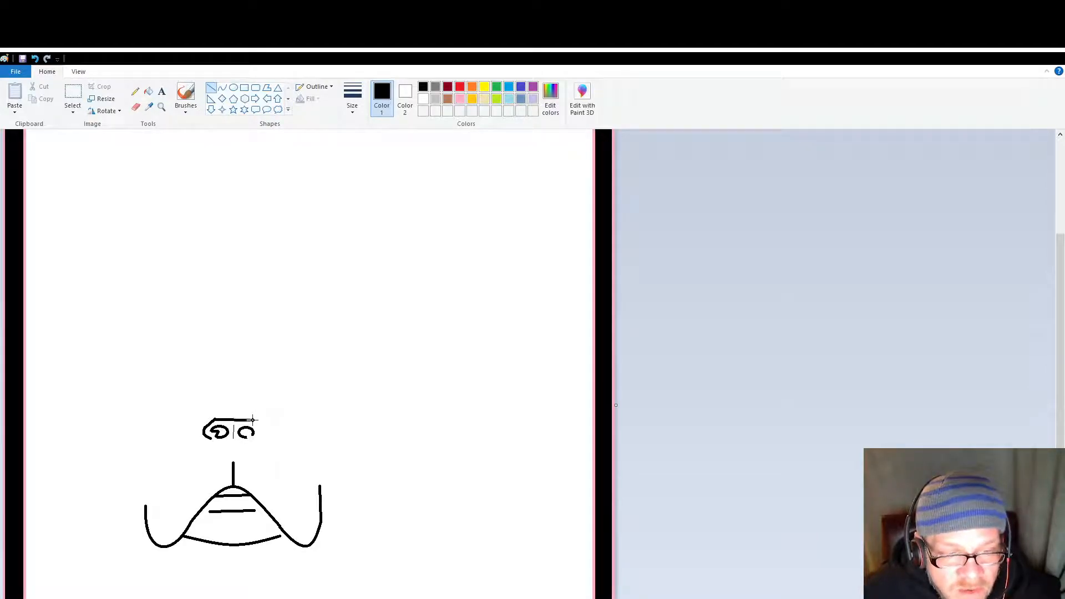
{"action": "left_click_drag", "start_coordinate": [253, 419], "coordinate": [252, 419]}
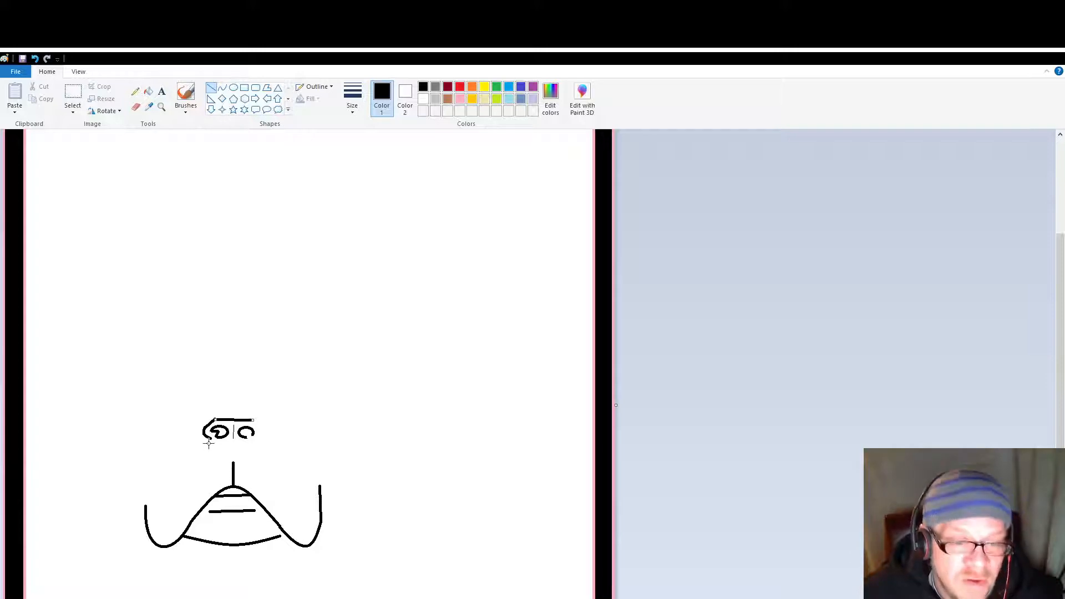
{"action": "left_click", "coordinate": [276, 416]}
Step: Close the nose's right side with a curve down and a short inward line, and add a small inner curve to the right oval
{"action": "left_click", "coordinate": [222, 87]}
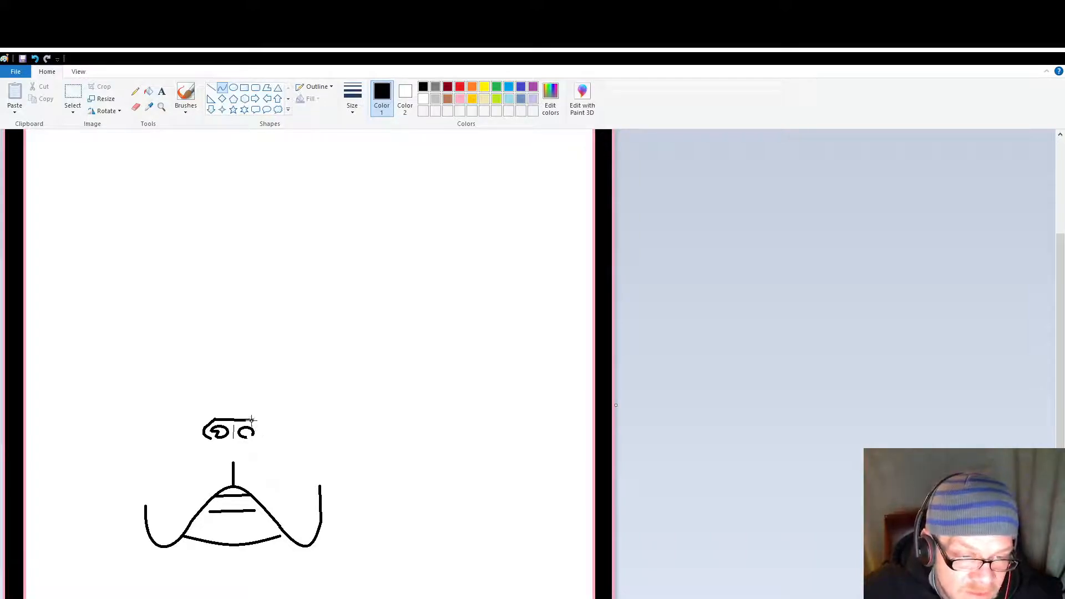
{"action": "mouse_move", "coordinate": [253, 419]}
{"action": "left_mouse_down"}
{"action": "mouse_move", "coordinate": [266, 439]}
{"action": "mouse_move", "coordinate": [263, 430]}
{"action": "left_mouse_up"}
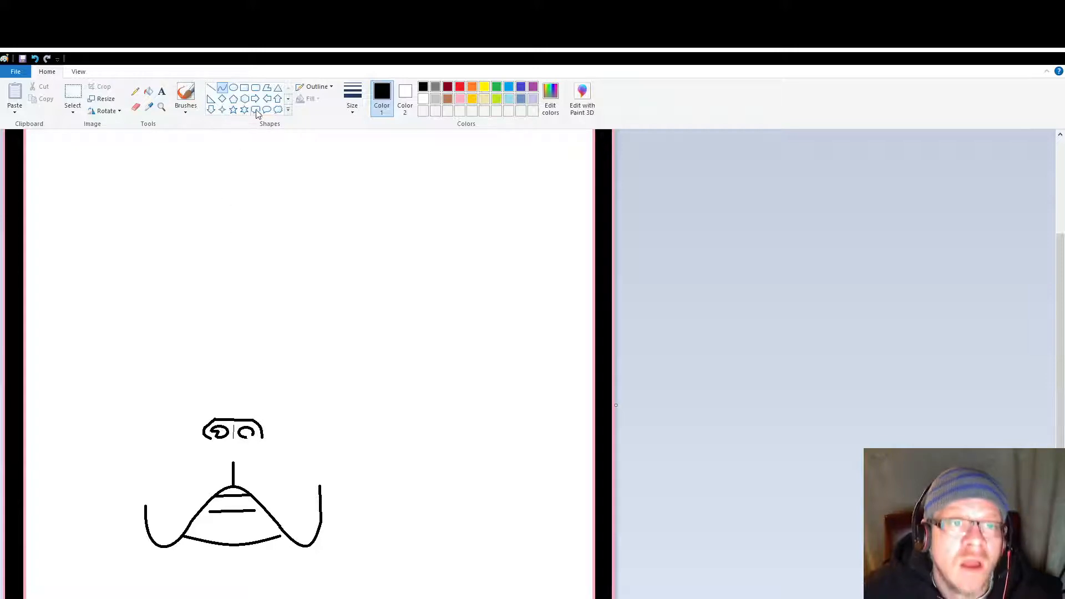
{"action": "left_click", "coordinate": [212, 89]}
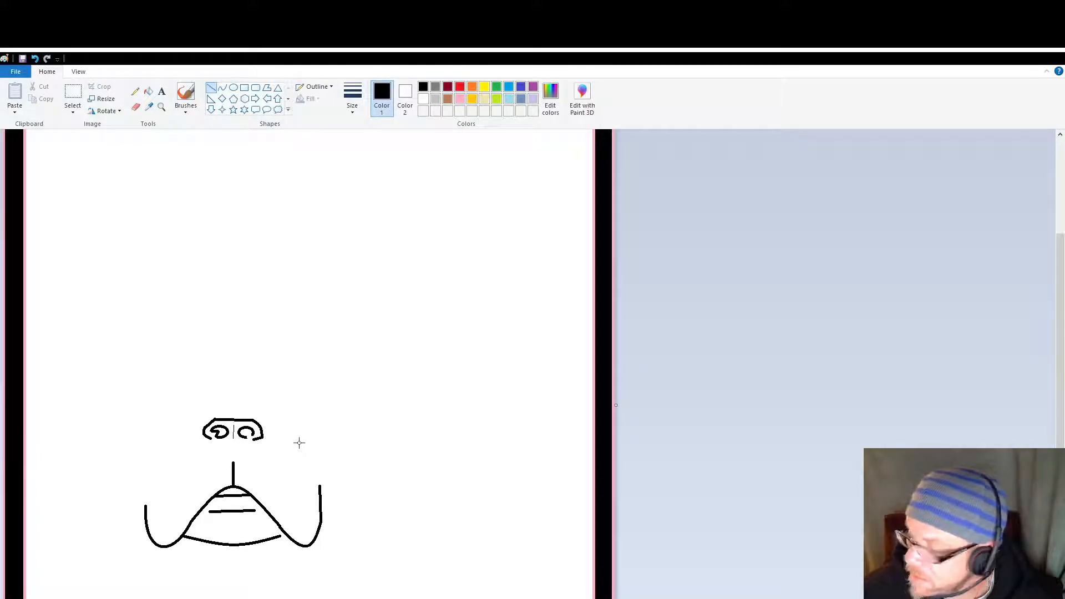
{"action": "left_click", "coordinate": [222, 87]}
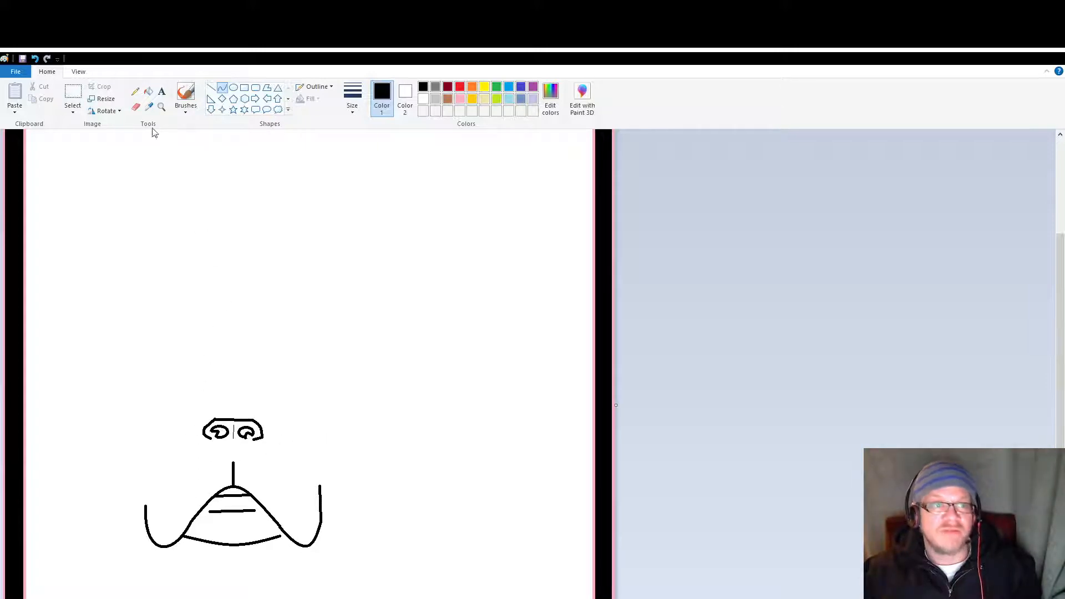
Step: Draw the left cheek with straight lines rising from the left jaw curve, with a small notch partway and a slight outward slant above it
{"action": "left_click", "coordinate": [210, 87]}
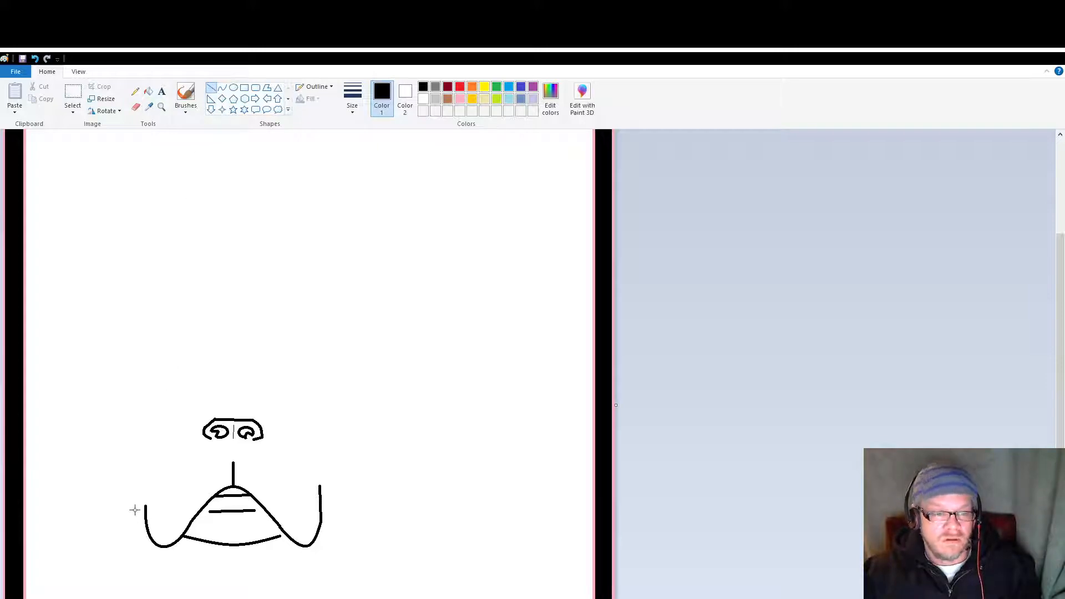
{"action": "left_click_drag", "start_coordinate": [144, 506], "coordinate": [134, 433]}
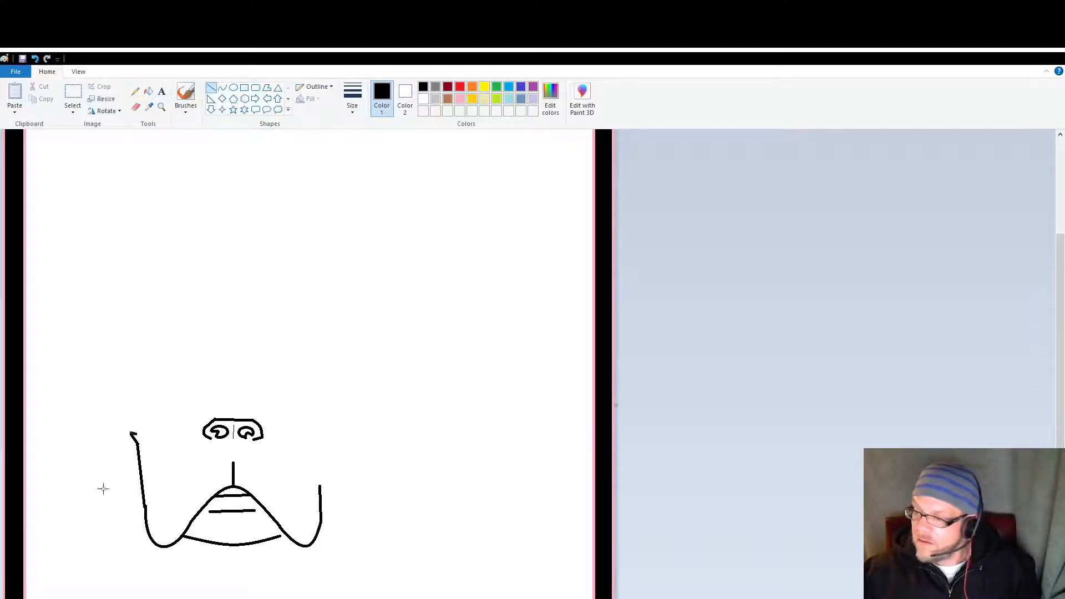
{"action": "left_click_drag", "start_coordinate": [136, 432], "coordinate": [135, 377]}
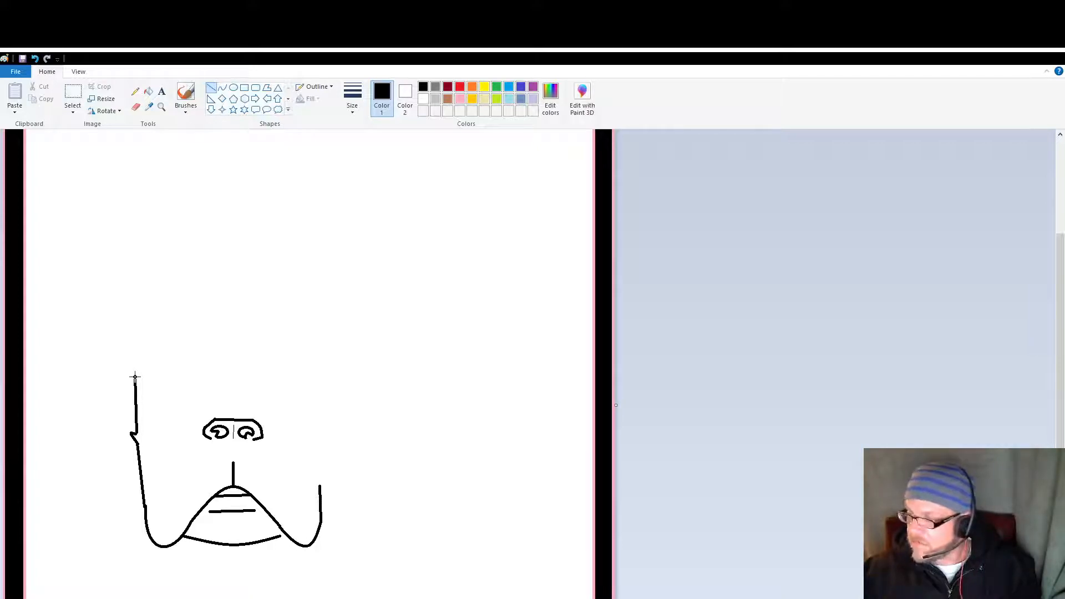
{"action": "left_click_drag", "start_coordinate": [135, 377], "coordinate": [130, 388]}
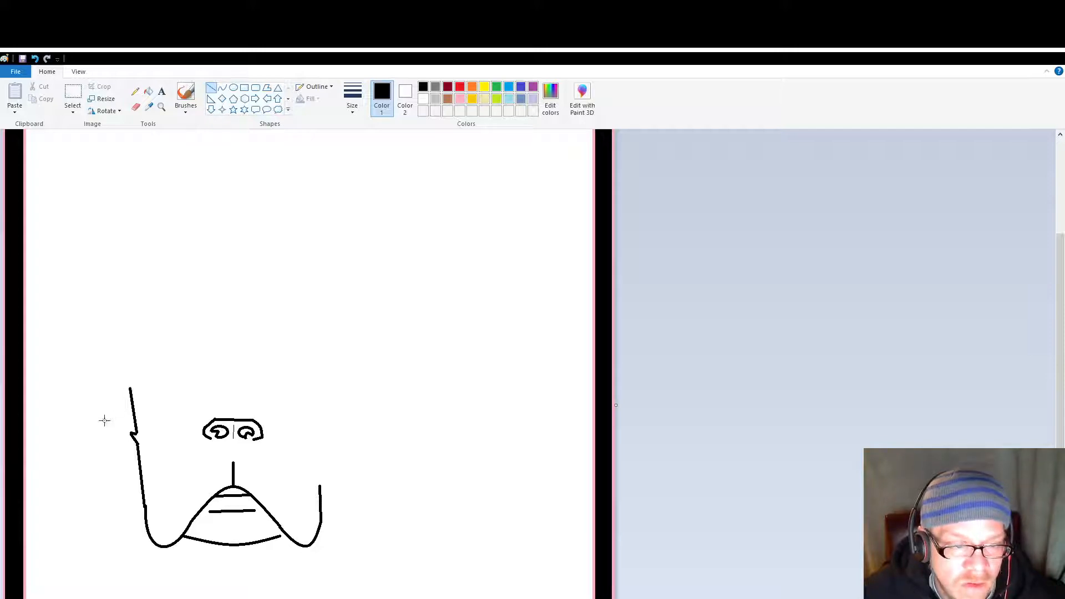
Step: Draw an outward-bowed curve from the upper end of the left cheek line diagonally up to the top of the head
{"action": "left_click", "coordinate": [222, 88]}
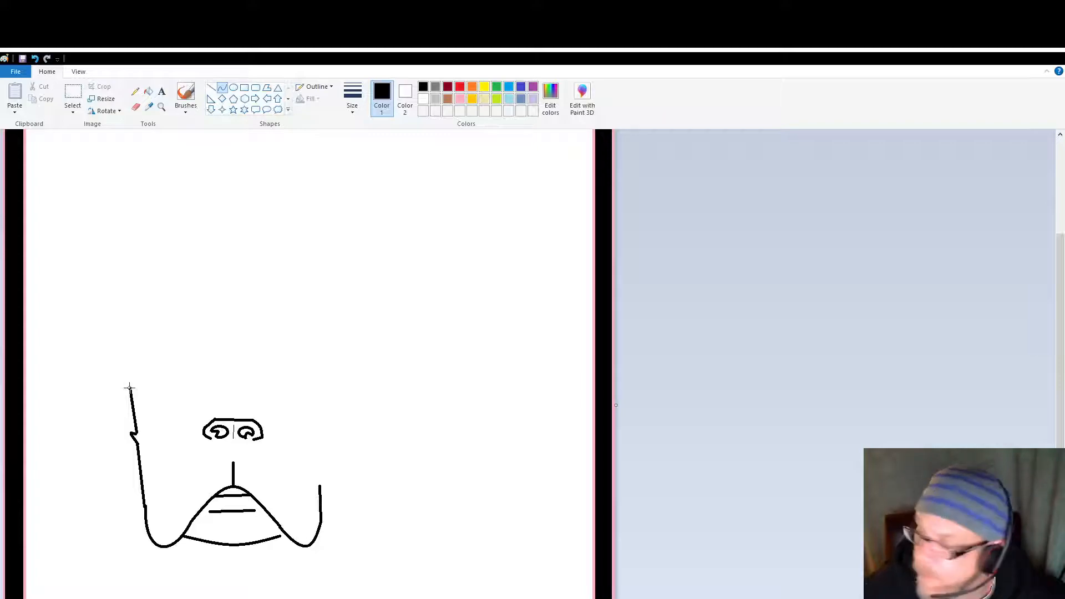
{"action": "left_click_drag", "start_coordinate": [130, 388], "coordinate": [189, 318]}
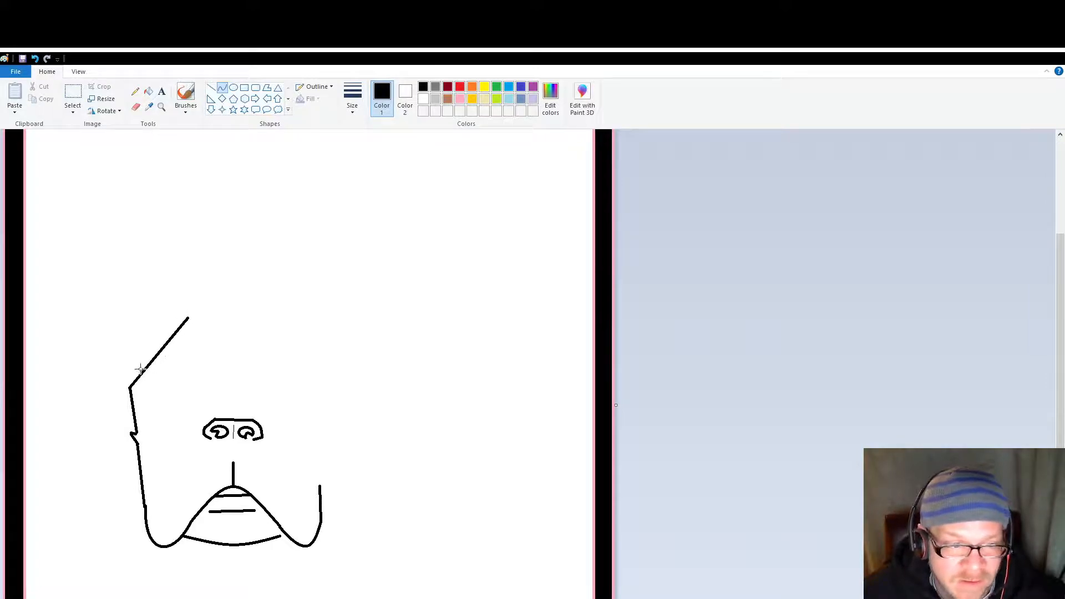
{"action": "left_click_drag", "start_coordinate": [142, 370], "coordinate": [142, 345]}
{"action": "left_click_drag", "start_coordinate": [140, 359], "coordinate": [139, 355]}
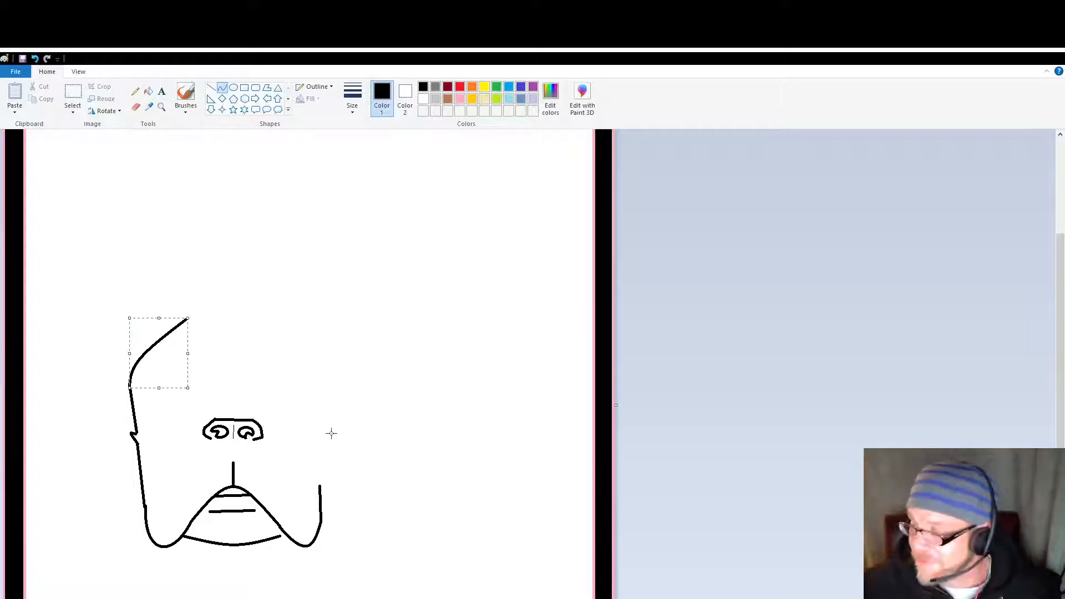
{"action": "left_click", "coordinate": [346, 439]}
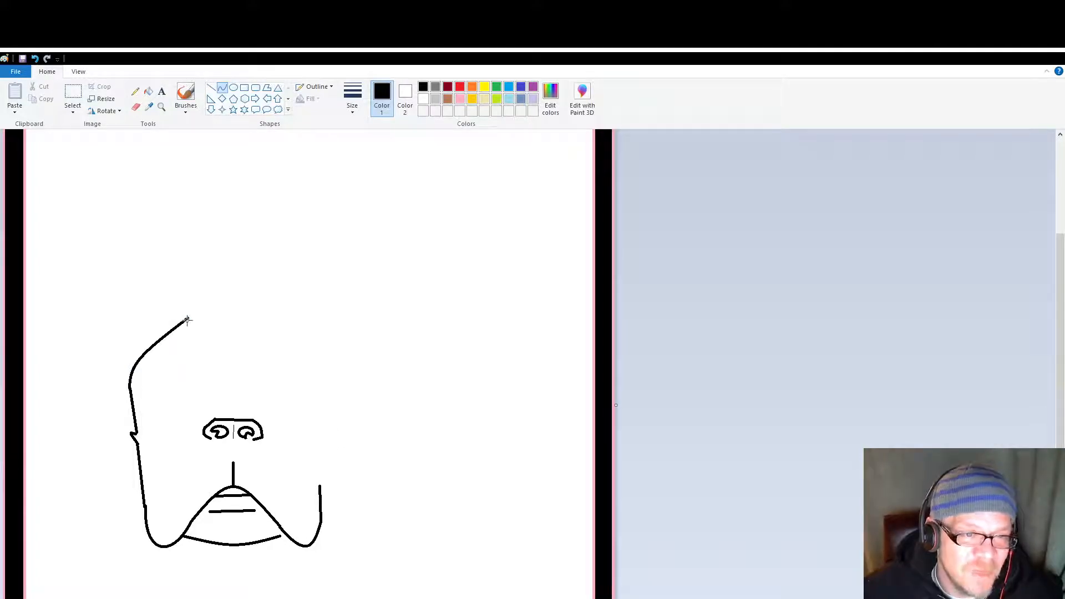
Step: Draw a gently arched, nearly horizontal curve for the top of the head, starting at the end of the upper-left curve
{"action": "left_click_drag", "start_coordinate": [188, 318], "coordinate": [297, 323]}
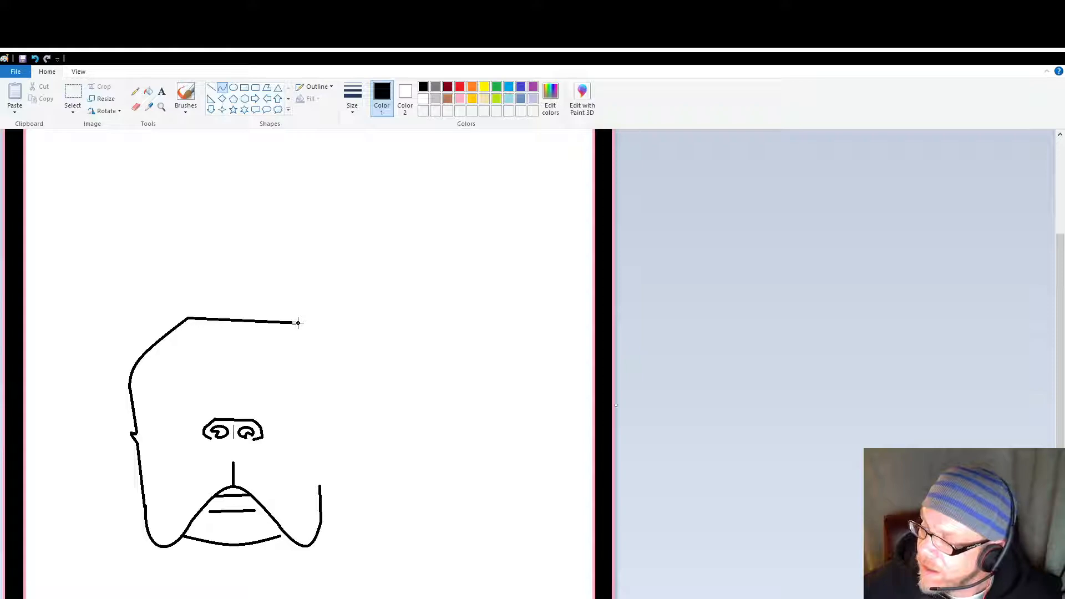
{"action": "left_click_drag", "start_coordinate": [296, 323], "coordinate": [230, 308]}
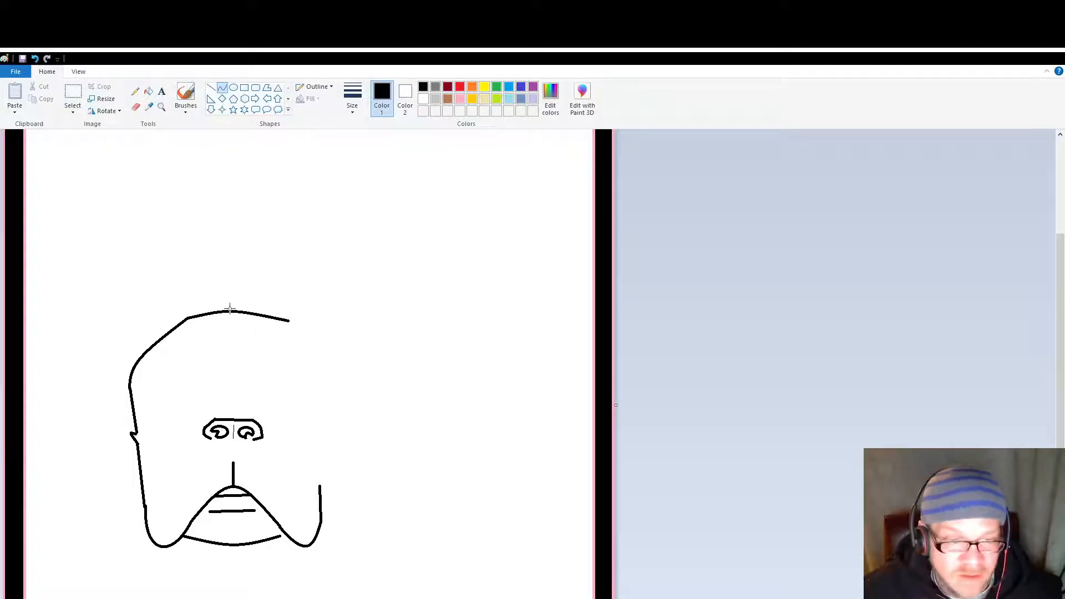
{"action": "left_click_drag", "start_coordinate": [277, 322], "coordinate": [279, 324]}
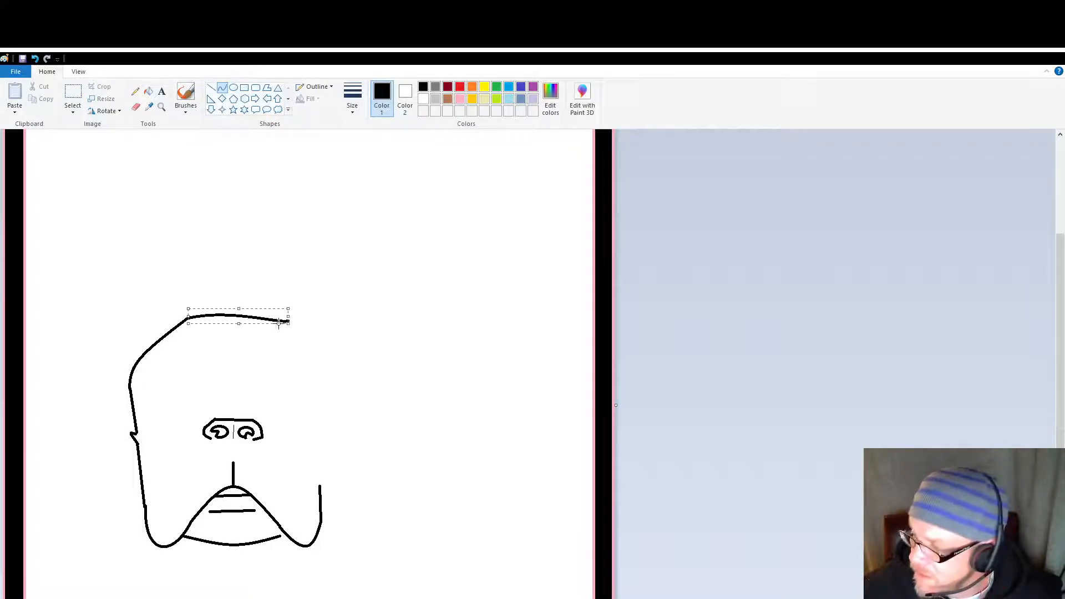
{"action": "left_click", "coordinate": [254, 270]}
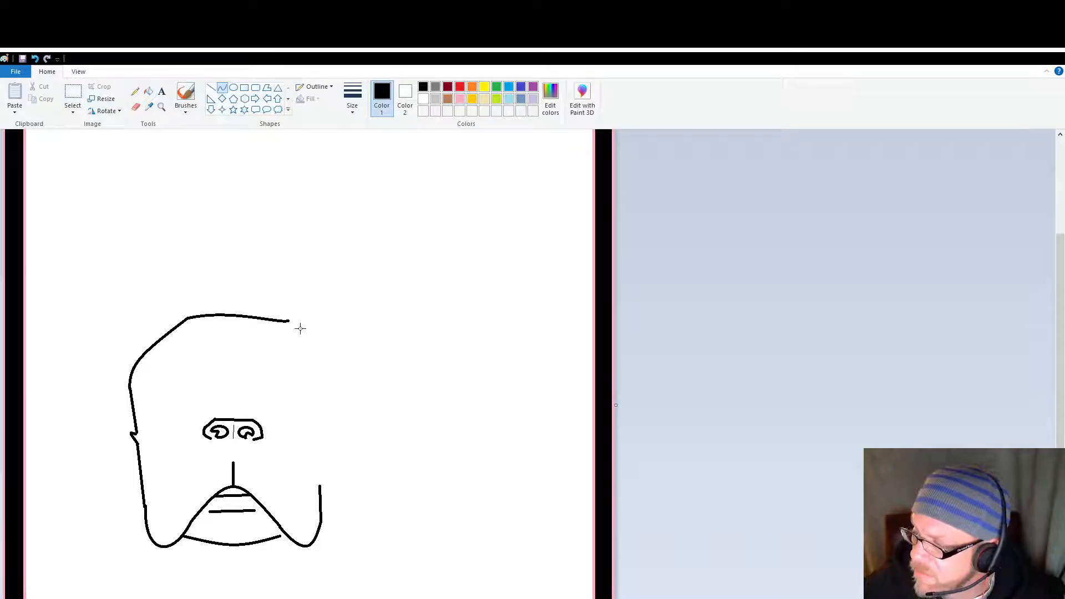
Step: Draw a short diagonal curve down the head's upper right, starting slightly beyond the top curve and bending inward at its upper end
{"action": "left_click_drag", "start_coordinate": [298, 326], "coordinate": [332, 368]}
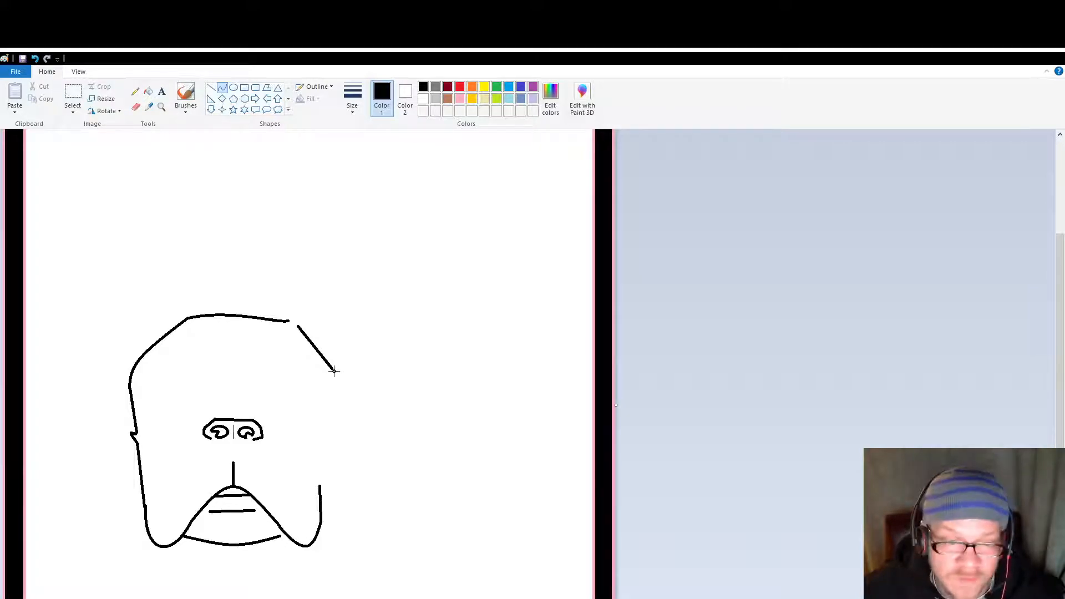
{"action": "left_click_drag", "start_coordinate": [301, 334], "coordinate": [292, 331]}
{"action": "left_click", "coordinate": [296, 335]}
{"action": "left_click", "coordinate": [280, 442]}
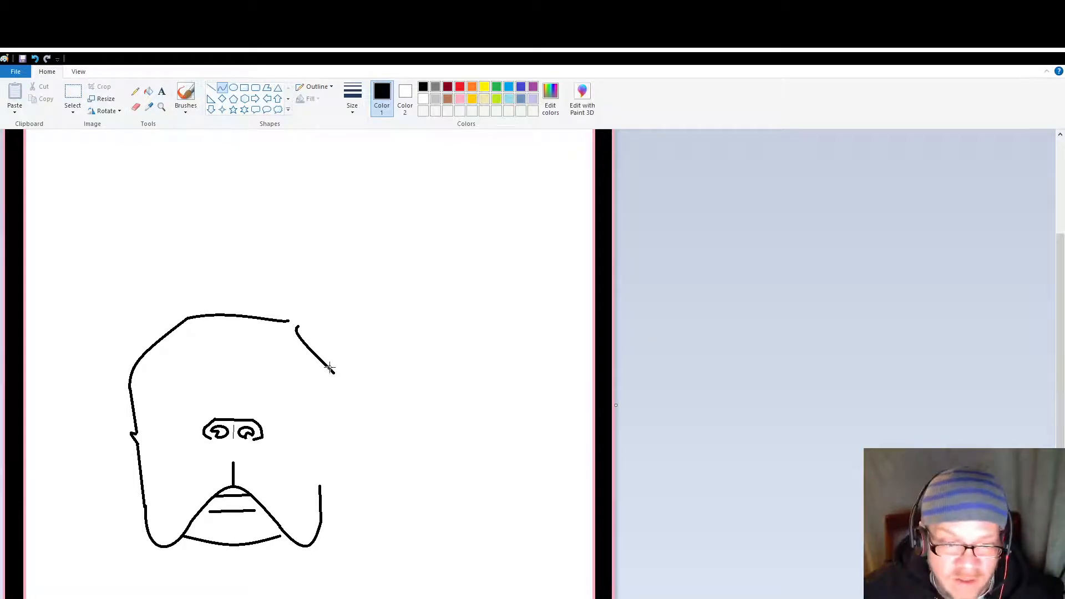
Step: Draw an outward-bowed curve down the right side of the head to join the upper end of the right jaw curve
{"action": "left_click_drag", "start_coordinate": [333, 372], "coordinate": [319, 486]}
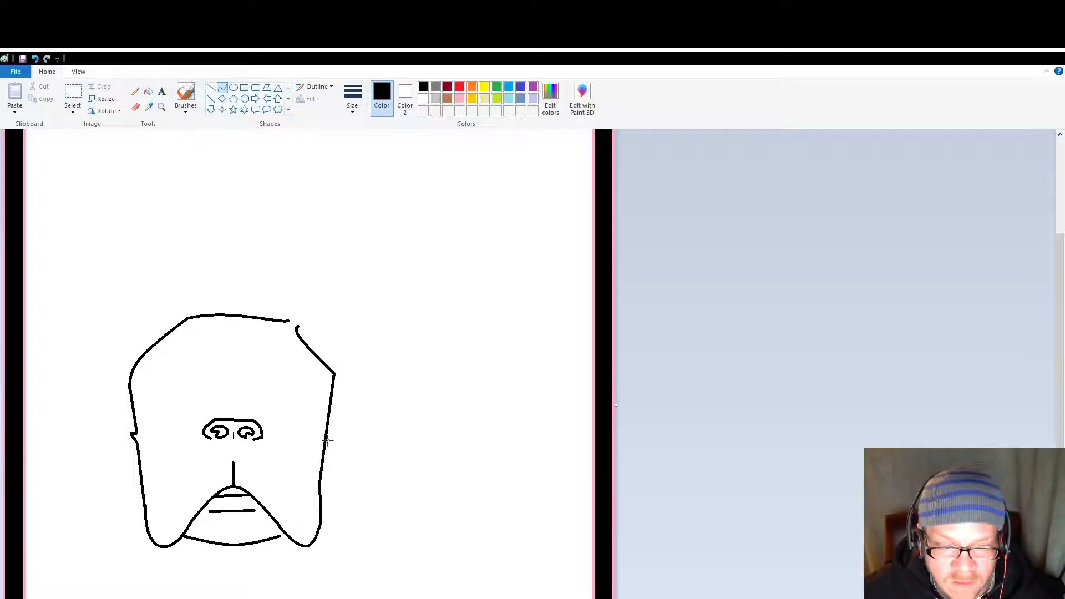
{"action": "left_click_drag", "start_coordinate": [333, 376], "coordinate": [346, 405]}
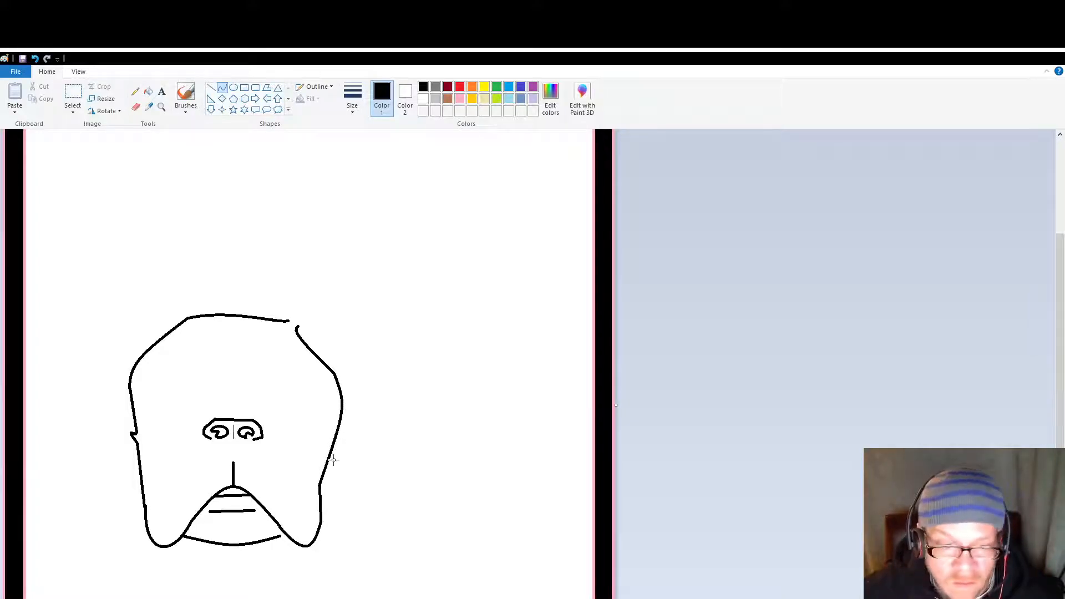
{"action": "left_click_drag", "start_coordinate": [328, 459], "coordinate": [321, 459]}
{"action": "left_click", "coordinate": [381, 503]}
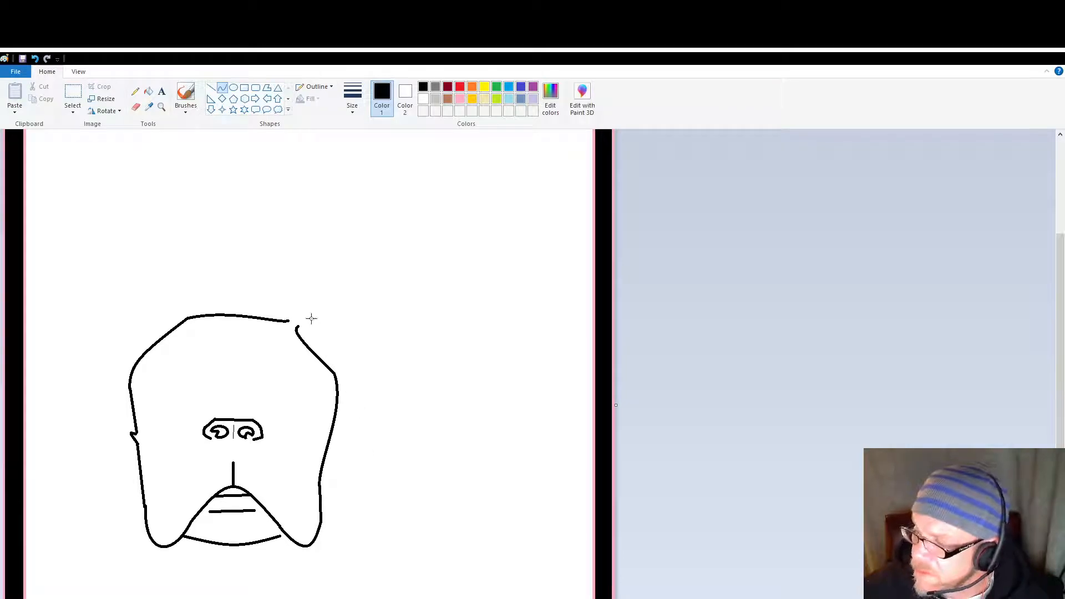
Step: Draw two nested arched curves for the right ear, from either side of the gap in the head outline to a shared outer tip
{"action": "left_click_drag", "start_coordinate": [298, 326], "coordinate": [390, 347]}
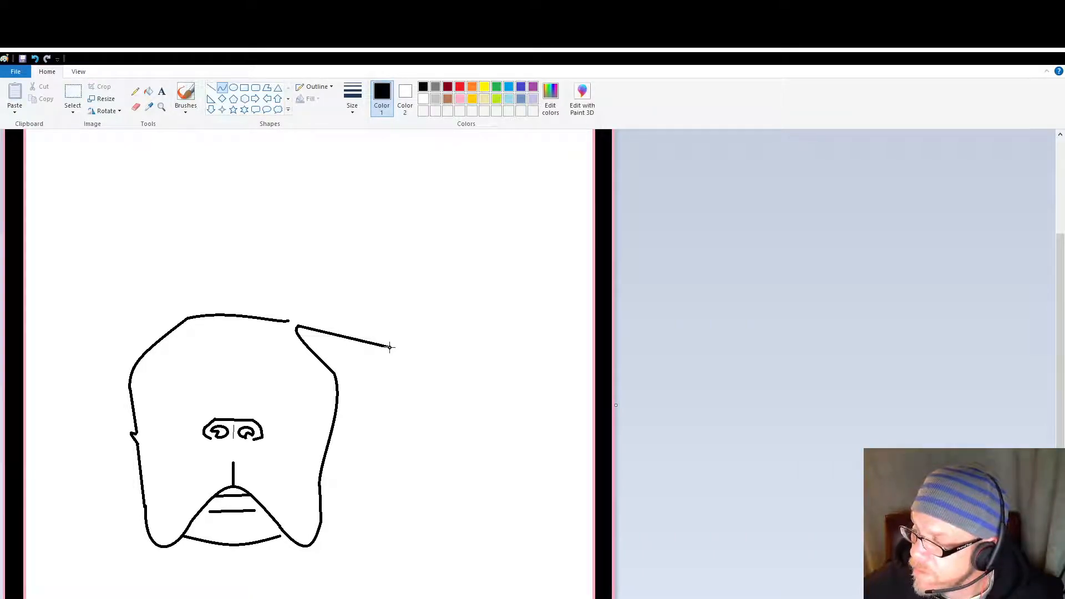
{"action": "left_click_drag", "start_coordinate": [335, 332], "coordinate": [332, 298]}
{"action": "left_click", "coordinate": [360, 429]}
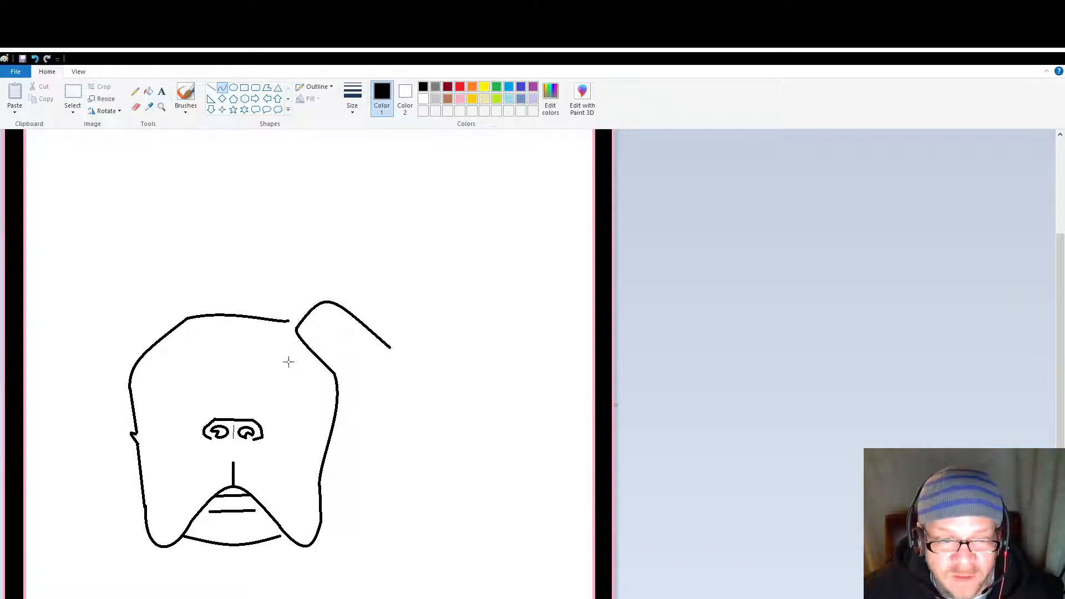
{"action": "left_click_drag", "start_coordinate": [288, 320], "coordinate": [389, 346]}
{"action": "left_click_drag", "start_coordinate": [321, 329], "coordinate": [329, 283]}
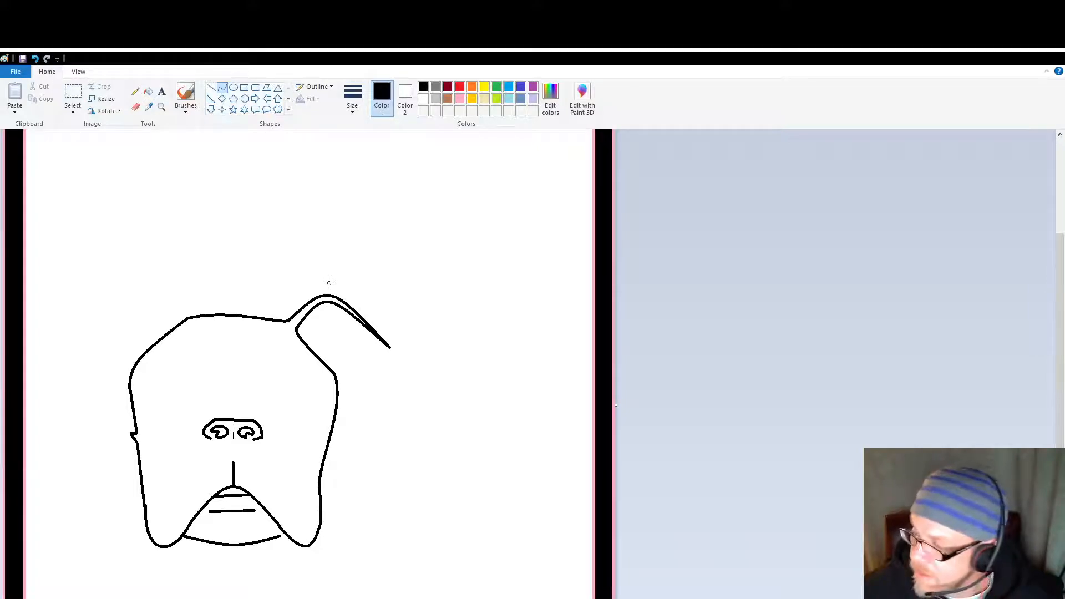
{"action": "left_click_drag", "start_coordinate": [329, 285], "coordinate": [331, 280]}
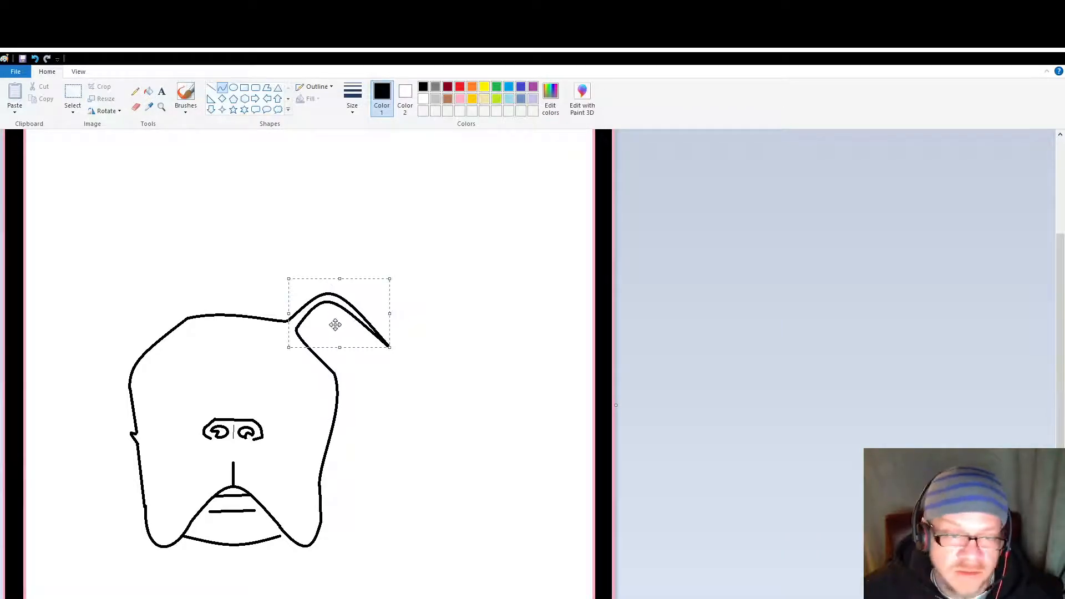
{"action": "left_click", "coordinate": [362, 424]}
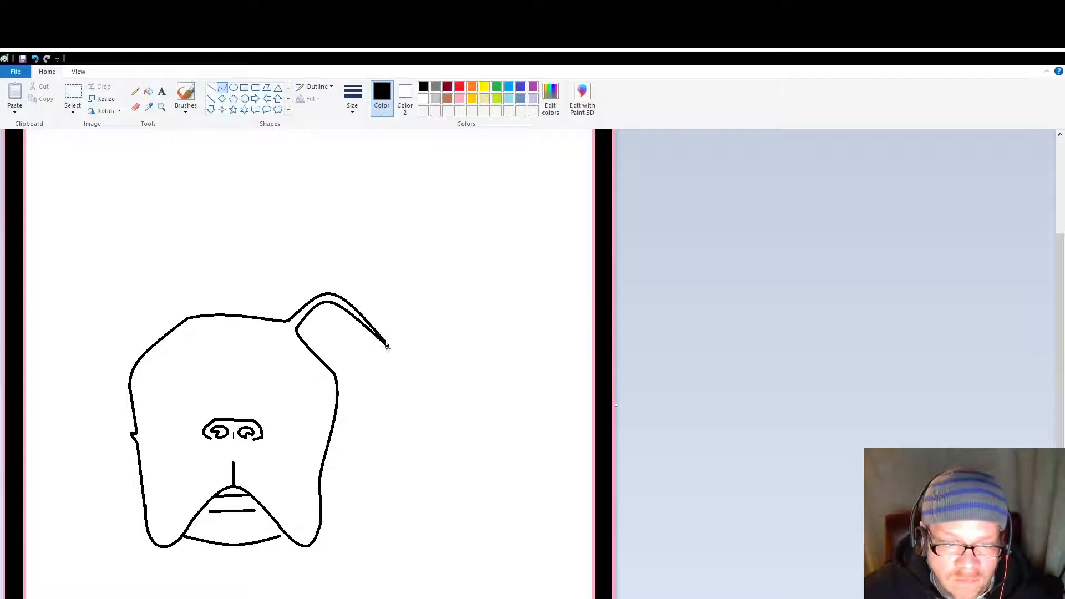
Step: Complete the right ear with a small hooked curve back from its tip and a curve down to the side of the head
{"action": "left_click_drag", "start_coordinate": [387, 347], "coordinate": [361, 330]}
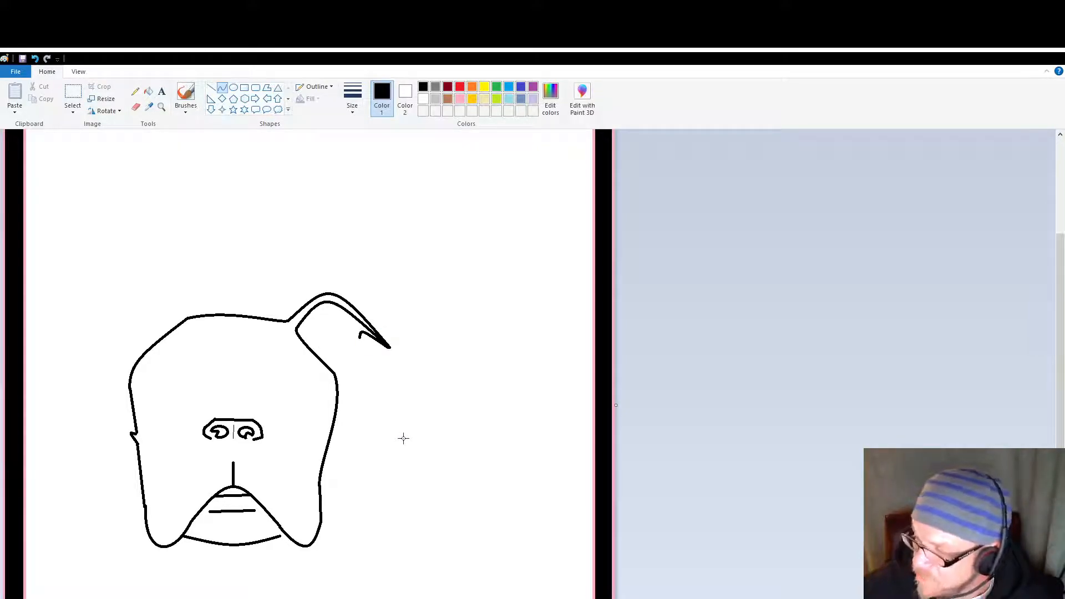
{"action": "mouse_move", "coordinate": [359, 337]}
{"action": "left_mouse_down"}
{"action": "mouse_move", "coordinate": [330, 376]}
{"action": "mouse_move", "coordinate": [348, 352]}
{"action": "mouse_move", "coordinate": [365, 366]}
{"action": "mouse_move", "coordinate": [359, 350]}
{"action": "mouse_move", "coordinate": [351, 368]}
{"action": "left_mouse_up"}
{"action": "left_click", "coordinate": [369, 427]}
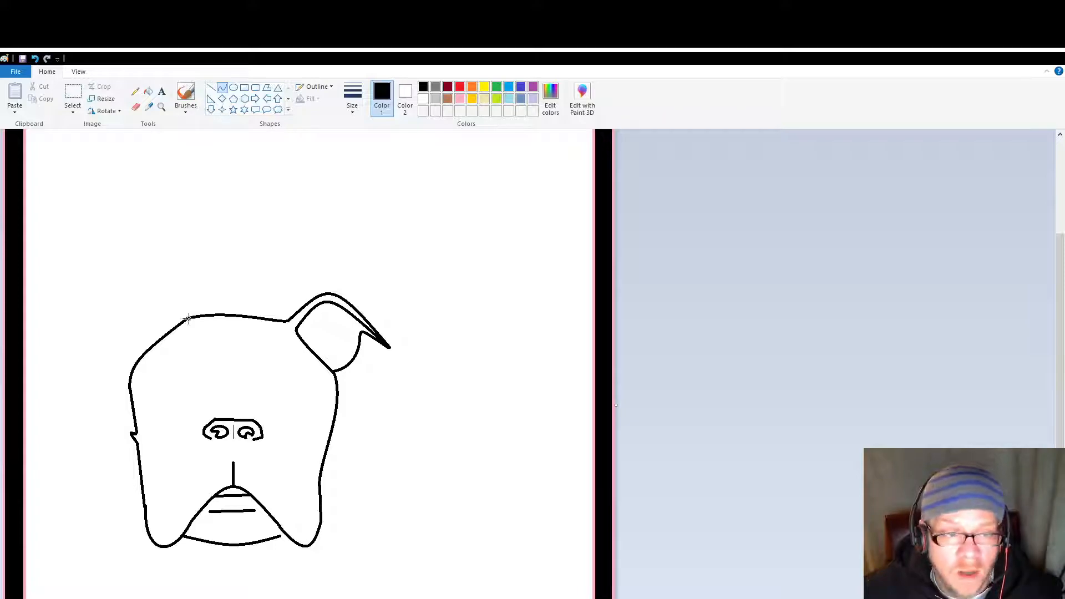
Step: Draw the left ear's upper edge with a bent curve rising from the head's top-left corner and a long line sloping slightly down outward
{"action": "mouse_move", "coordinate": [189, 317]}
{"action": "left_mouse_down"}
{"action": "mouse_move", "coordinate": [178, 288]}
{"action": "mouse_move", "coordinate": [158, 287]}
{"action": "mouse_move", "coordinate": [173, 288]}
{"action": "mouse_move", "coordinate": [169, 279]}
{"action": "mouse_move", "coordinate": [176, 289]}
{"action": "left_mouse_up"}
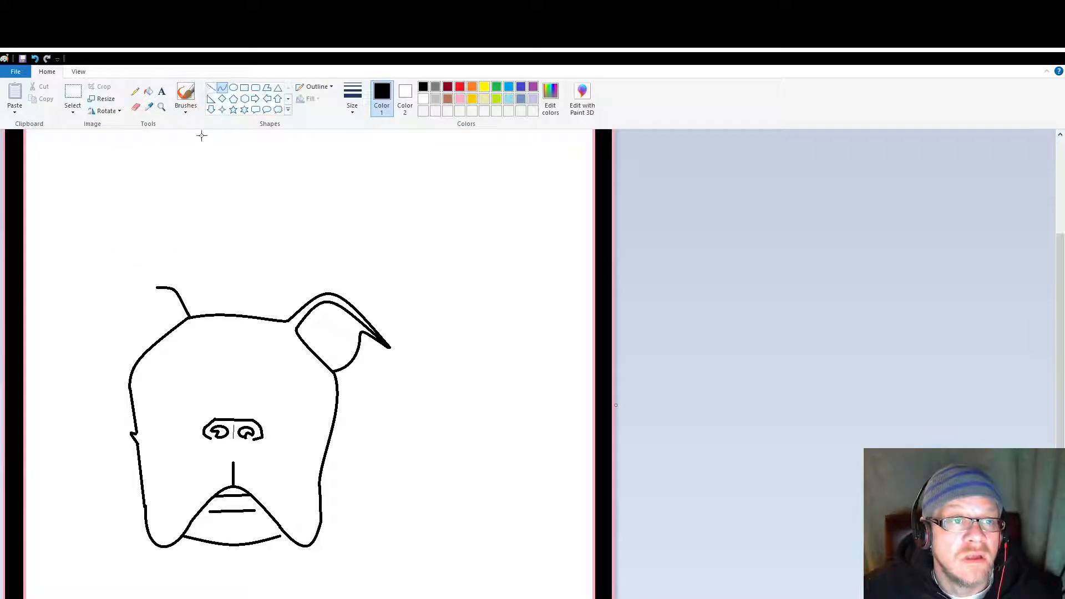
{"action": "left_click", "coordinate": [211, 88]}
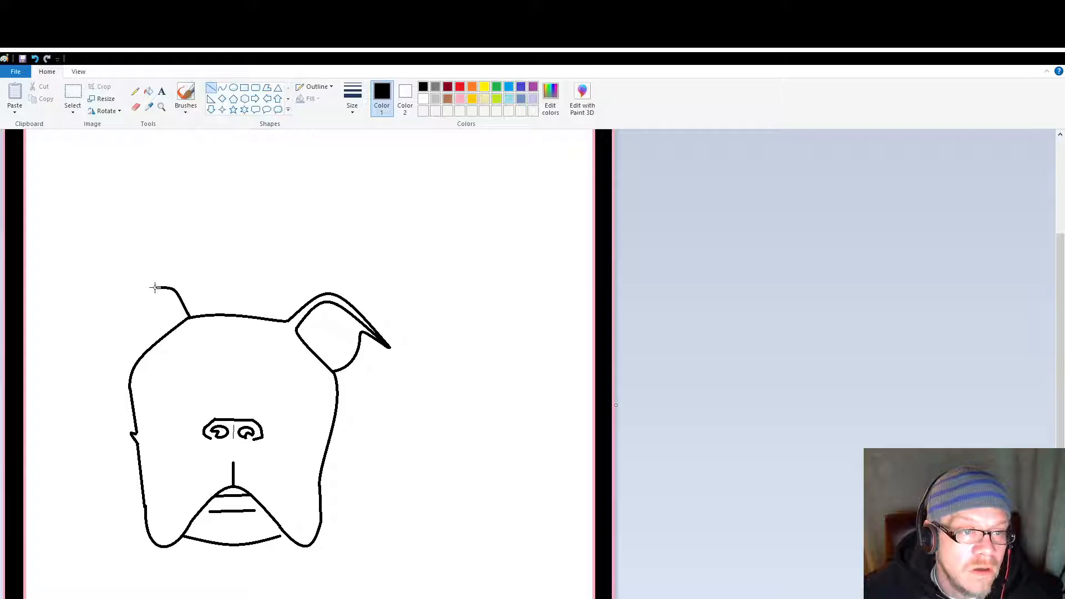
{"action": "left_click_drag", "start_coordinate": [156, 286], "coordinate": [92, 299]}
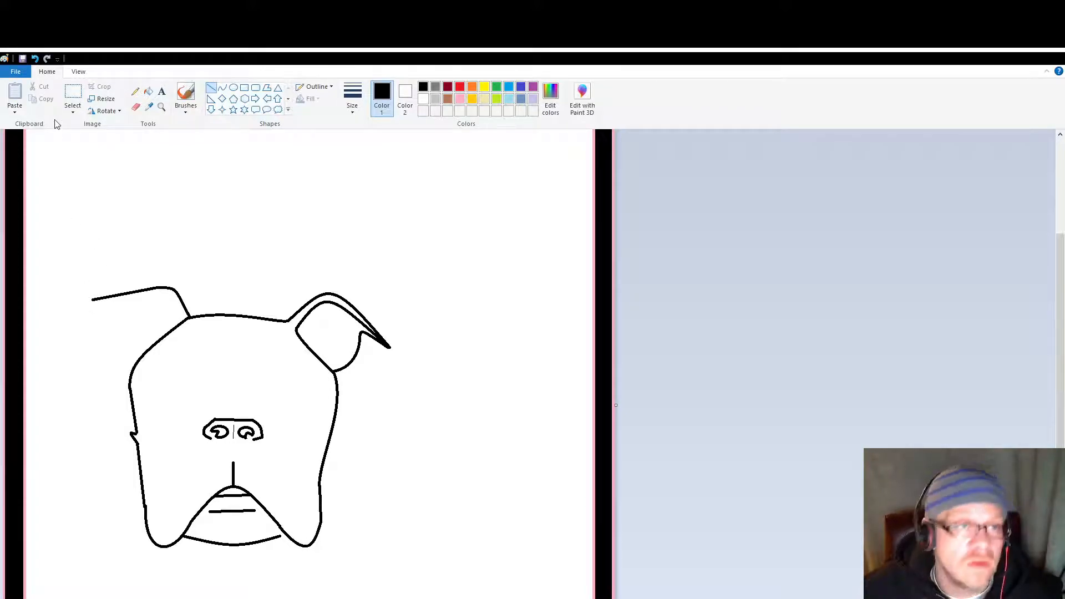
Step: Draw the left ear's outer edge as a long curve from the upper edge's outer end down to a low tip, rounding its top corner
{"action": "left_click", "coordinate": [222, 88]}
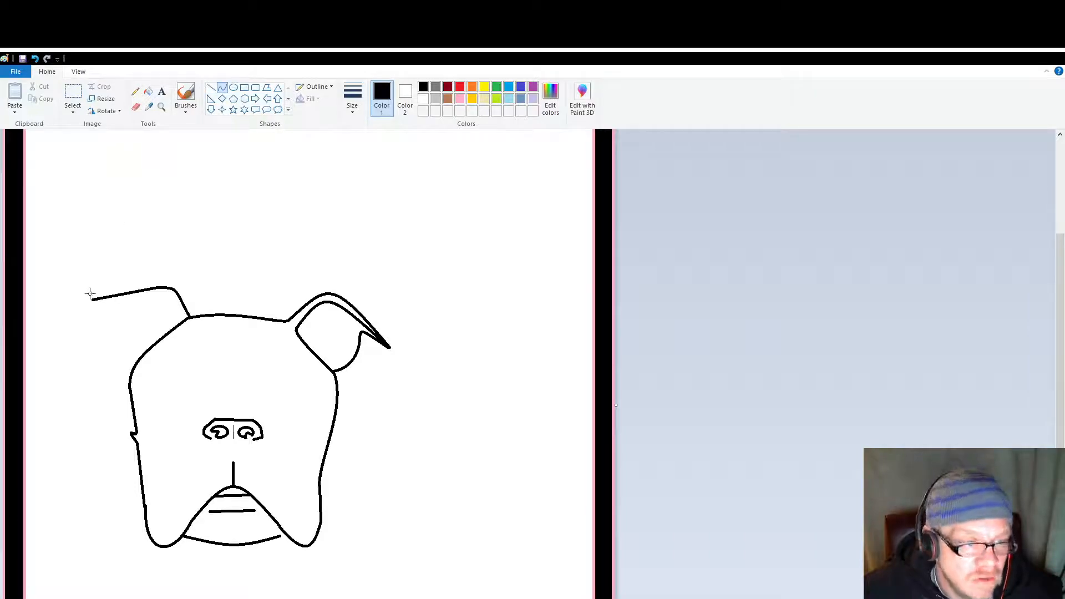
{"action": "left_click_drag", "start_coordinate": [92, 299], "coordinate": [118, 400]}
{"action": "left_click_drag", "start_coordinate": [98, 332], "coordinate": [82, 303]}
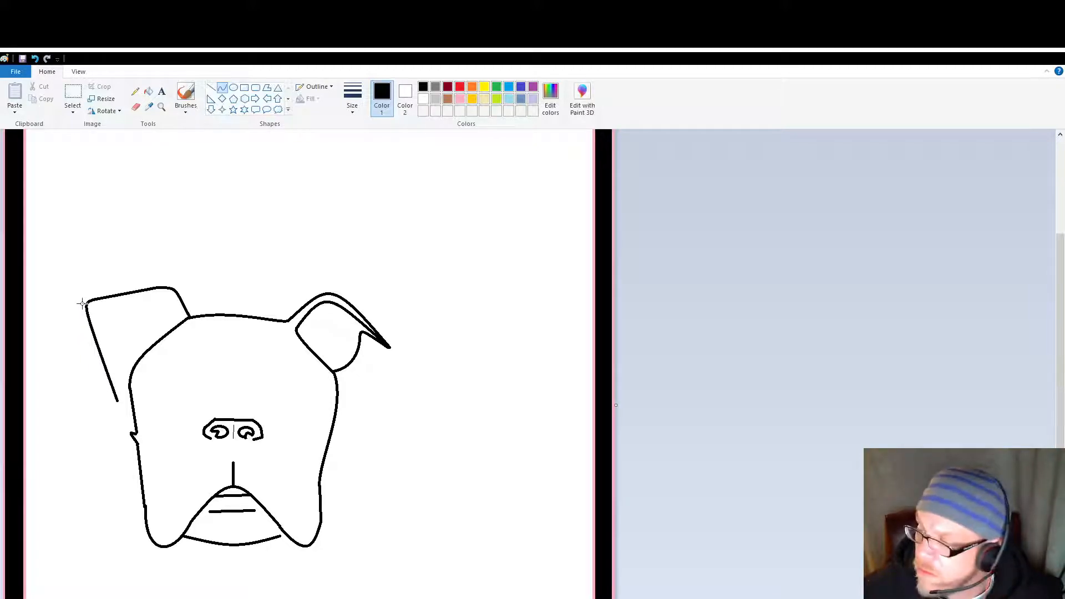
{"action": "left_click_drag", "start_coordinate": [88, 311], "coordinate": [85, 311]}
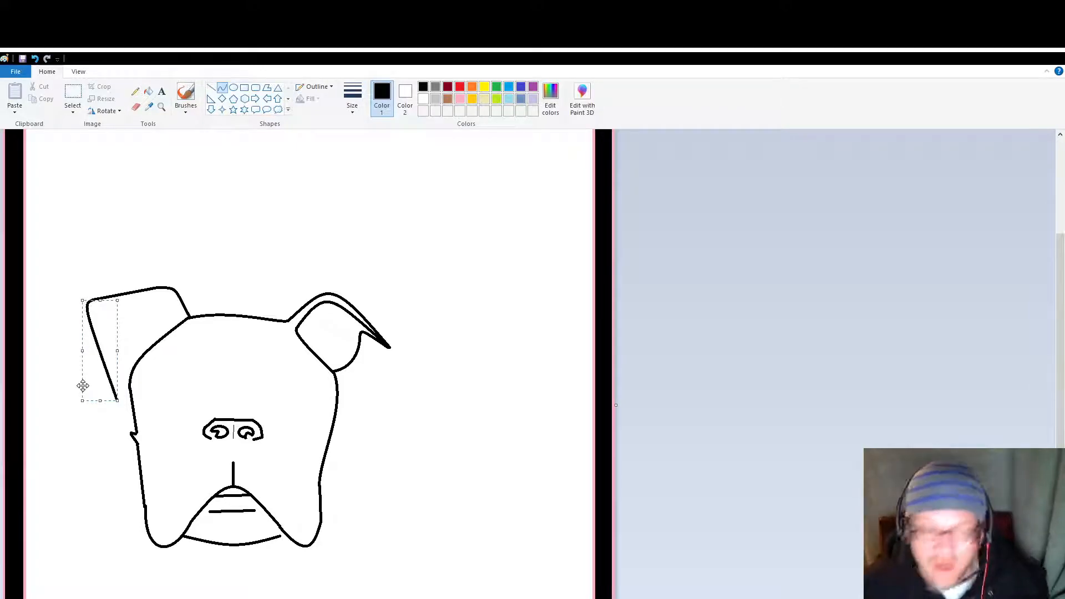
{"action": "left_click", "coordinate": [88, 432]}
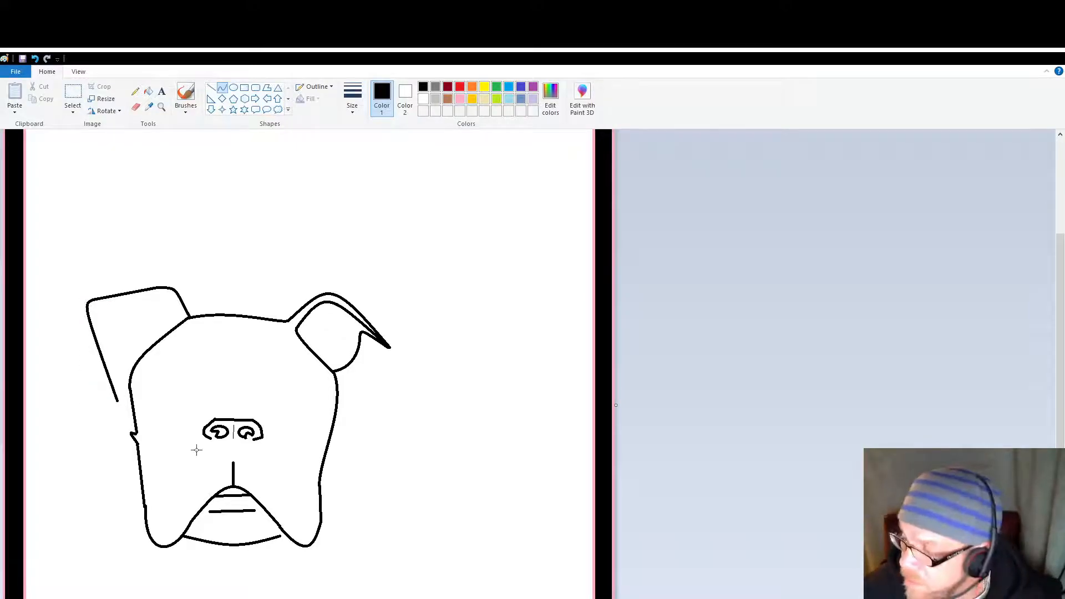
Step: Join the left ear's lower tip to the head with a short curve and add an arched inner-ear curve against the head outline
{"action": "mouse_move", "coordinate": [118, 401]}
{"action": "left_mouse_down"}
{"action": "mouse_move", "coordinate": [129, 383]}
{"action": "mouse_move", "coordinate": [126, 393]}
{"action": "left_mouse_up"}
{"action": "left_click", "coordinate": [124, 395]}
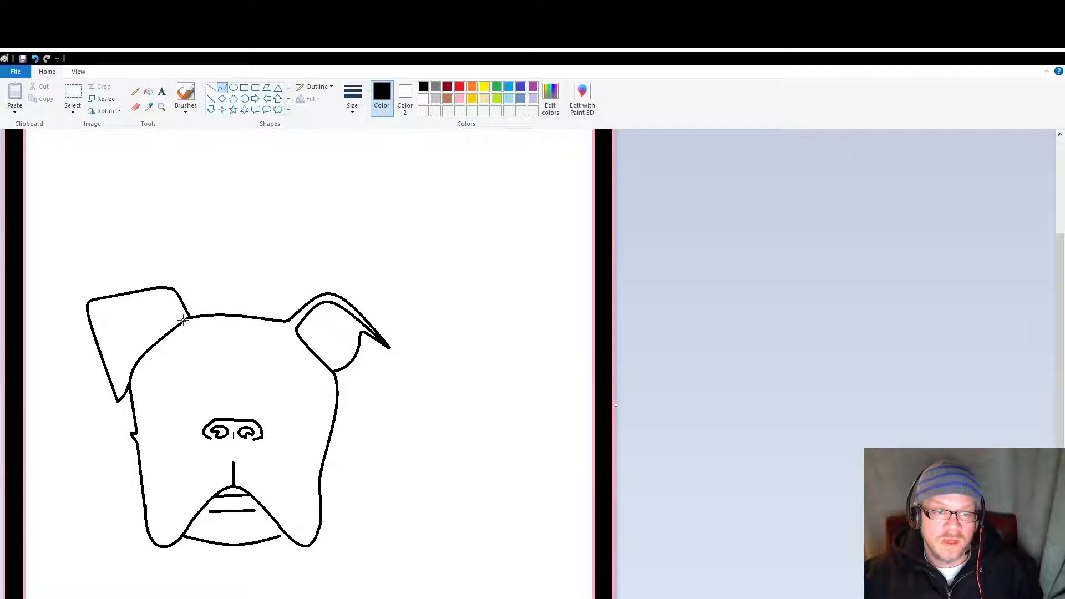
{"action": "mouse_move", "coordinate": [184, 320]}
{"action": "left_mouse_down"}
{"action": "mouse_move", "coordinate": [142, 350]}
{"action": "mouse_move", "coordinate": [165, 304]}
{"action": "mouse_move", "coordinate": [161, 287]}
{"action": "mouse_move", "coordinate": [151, 314]}
{"action": "mouse_move", "coordinate": [147, 291]}
{"action": "left_mouse_up"}
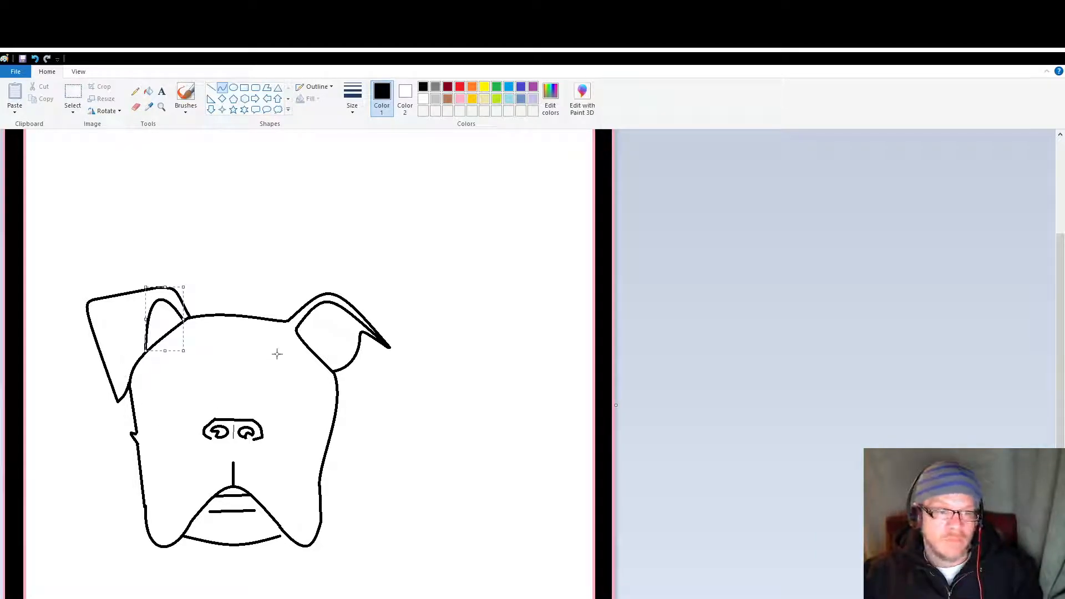
{"action": "left_click", "coordinate": [280, 270]}
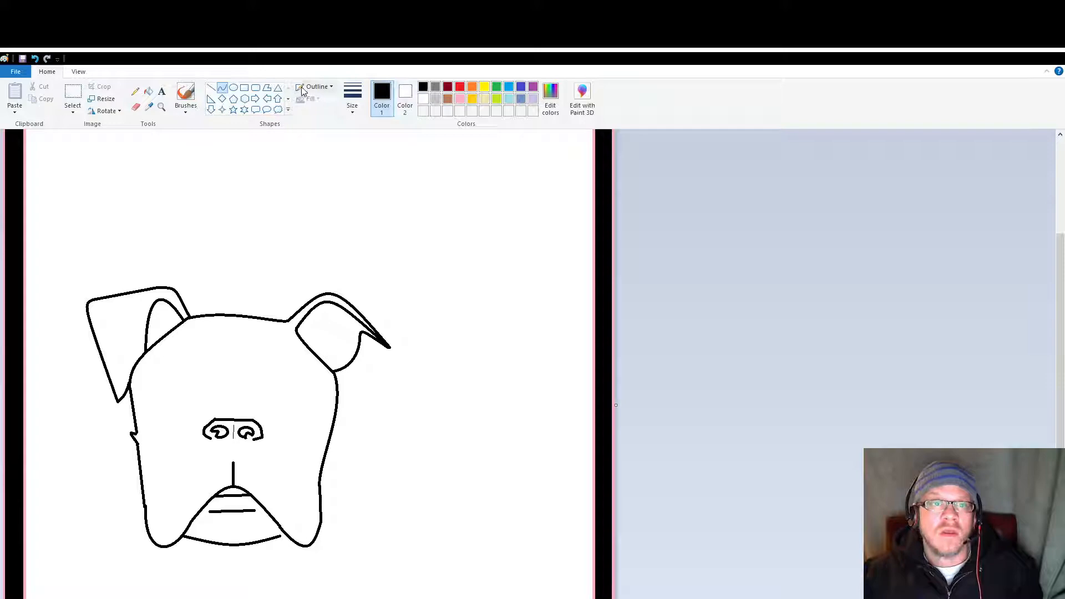
Step: Fill the gap between the top of the mouth arch and the upper short line with black
{"action": "left_click", "coordinate": [148, 91]}
{"action": "left_click", "coordinate": [235, 487]}
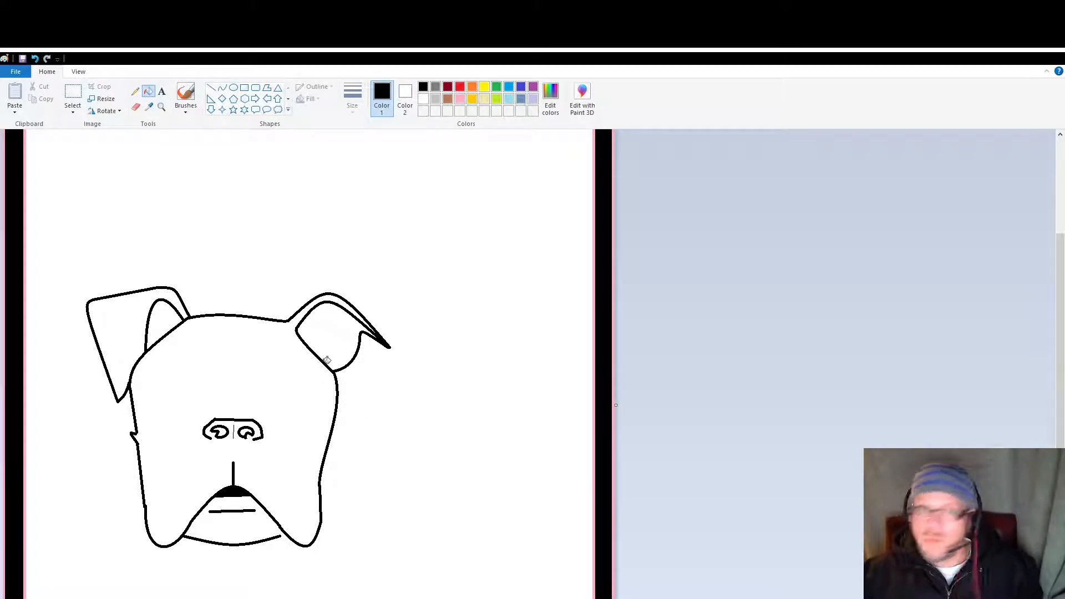
Step: Draw a wide, flat oval for the right eye, above and to the right of the nose
{"action": "left_click", "coordinate": [233, 89]}
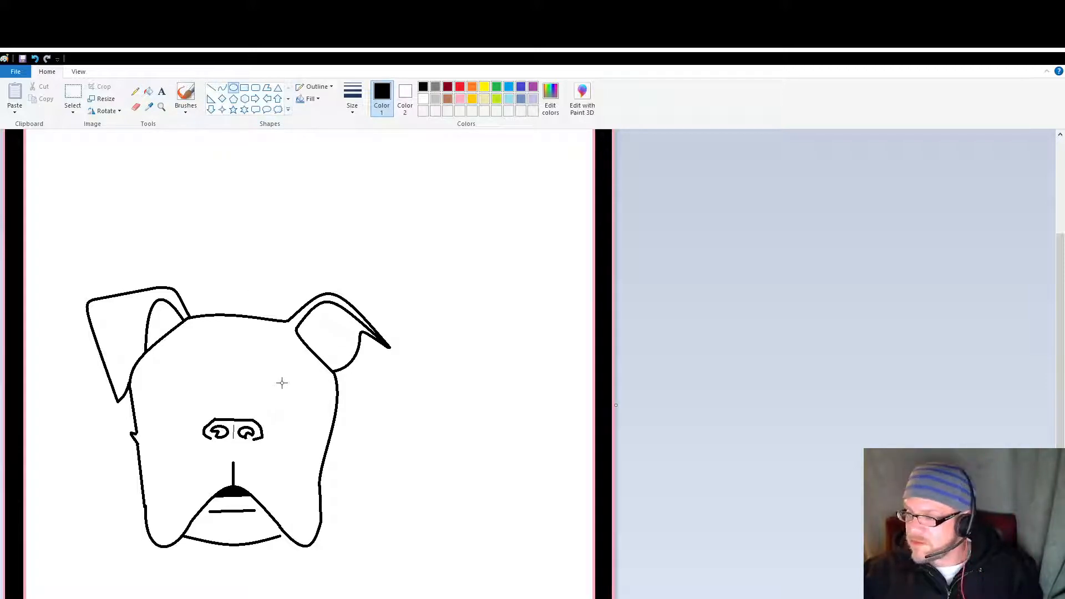
{"action": "left_click_drag", "start_coordinate": [272, 397], "coordinate": [294, 403]}
{"action": "left_click", "coordinate": [248, 221]}
Step: Sharpen the right eye's inner and outer ends into points with short straight lines, and erase the rounded parts of the oval
{"action": "left_click", "coordinate": [211, 88]}
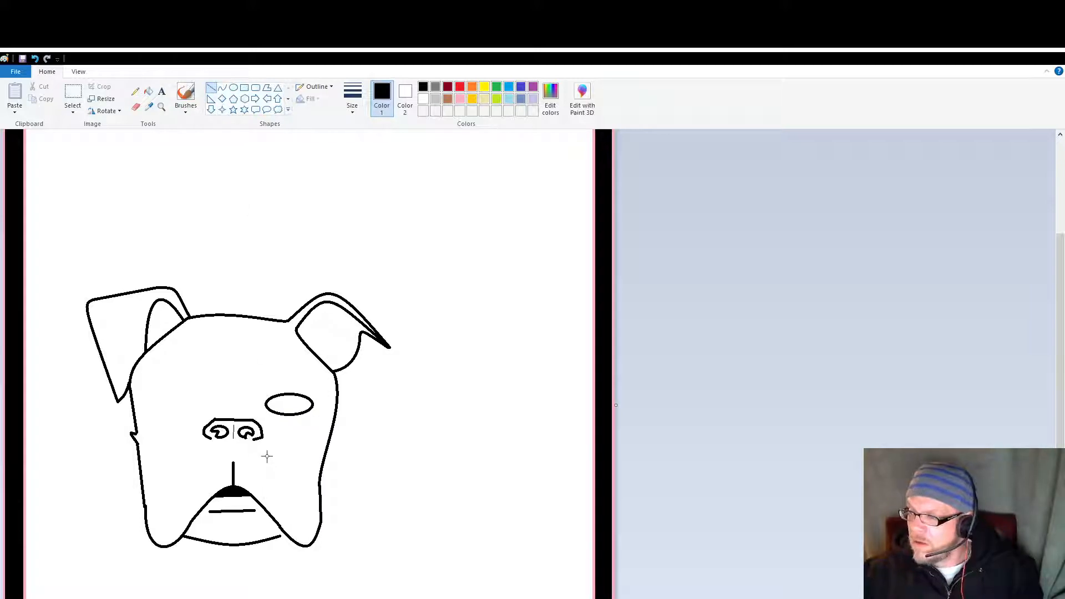
{"action": "left_click_drag", "start_coordinate": [279, 395], "coordinate": [266, 408]}
{"action": "left_click", "coordinate": [136, 107]}
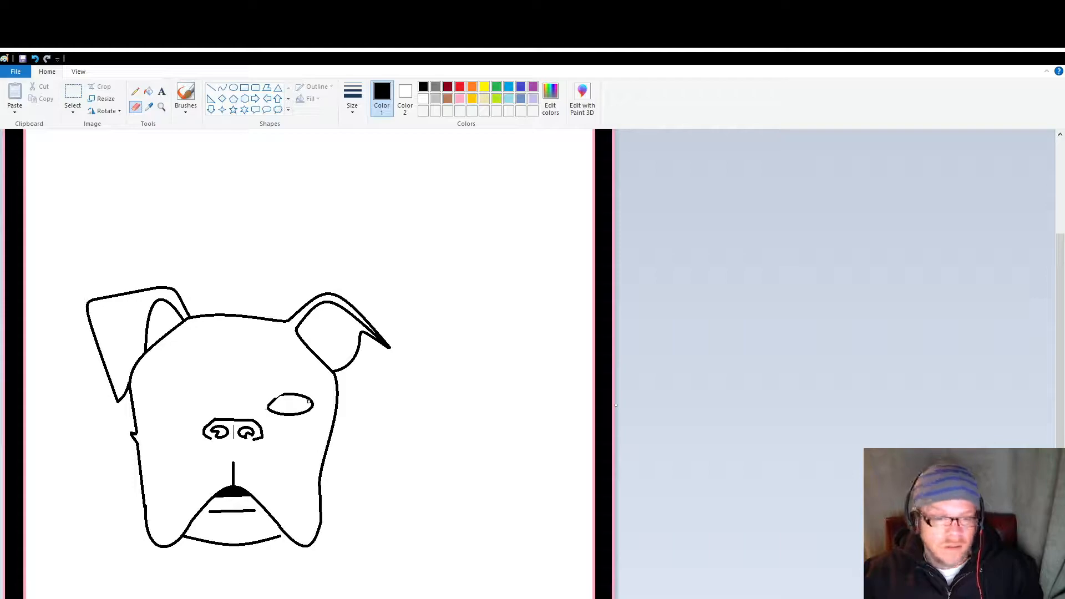
{"action": "left_click", "coordinate": [211, 88]}
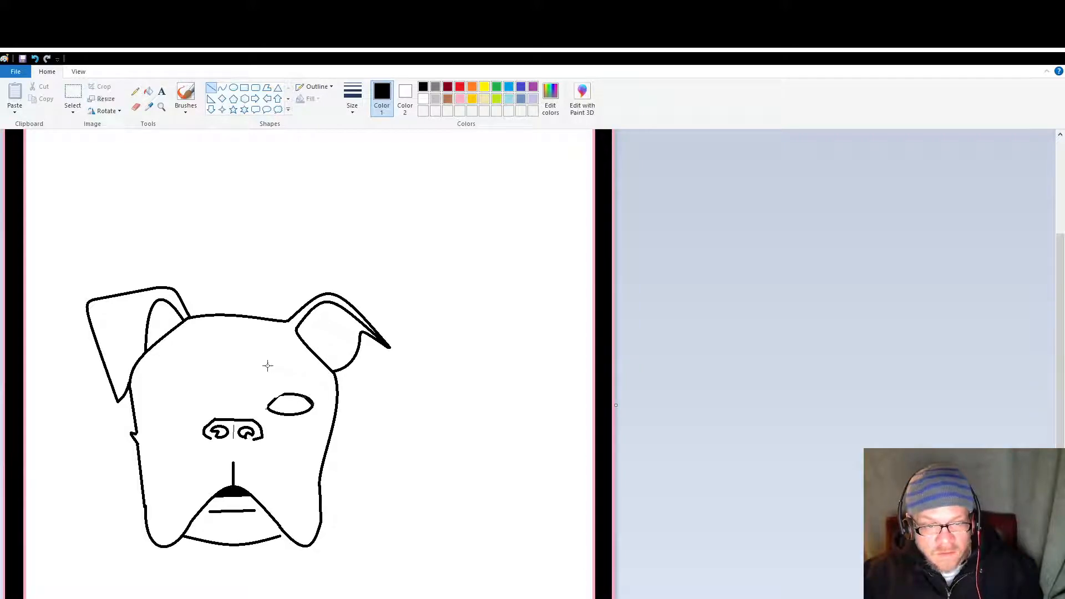
{"action": "left_click", "coordinate": [138, 108]}
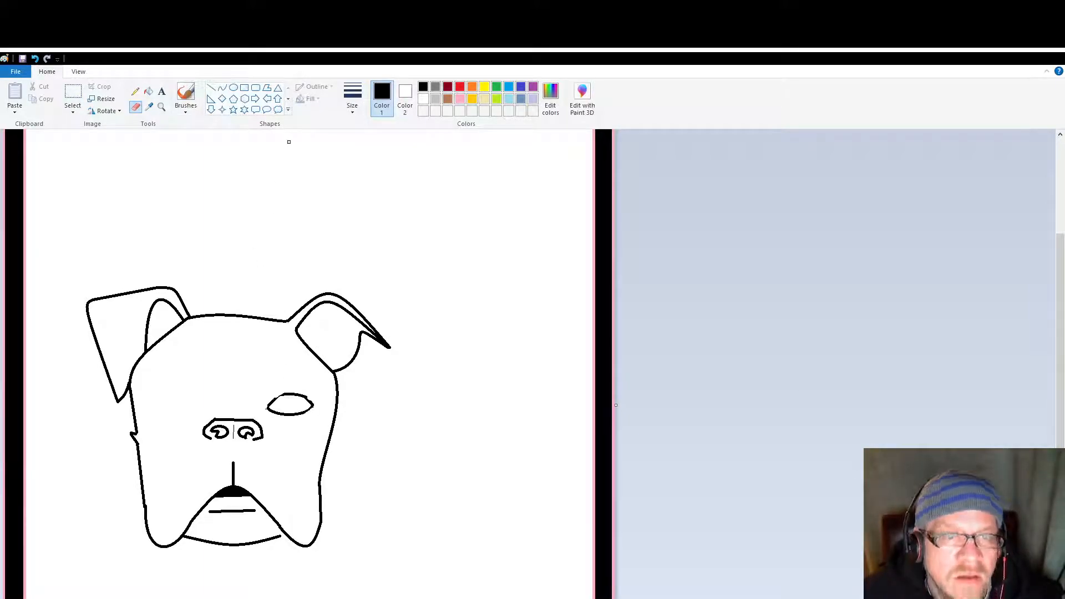
{"action": "left_click", "coordinate": [211, 88]}
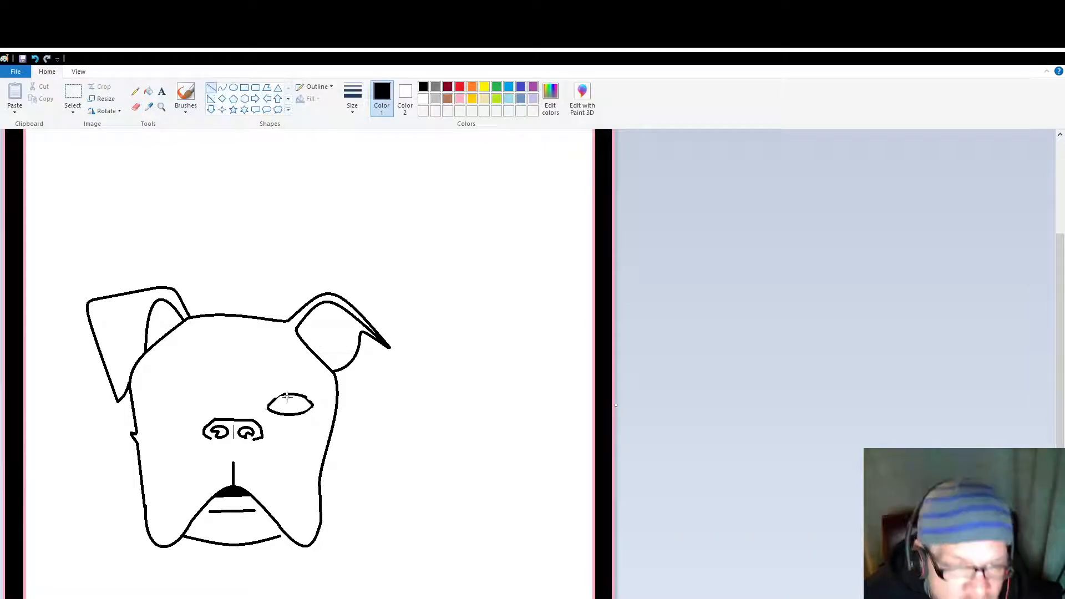
{"action": "left_click_drag", "start_coordinate": [283, 393], "coordinate": [267, 408]}
{"action": "left_click", "coordinate": [253, 376]}
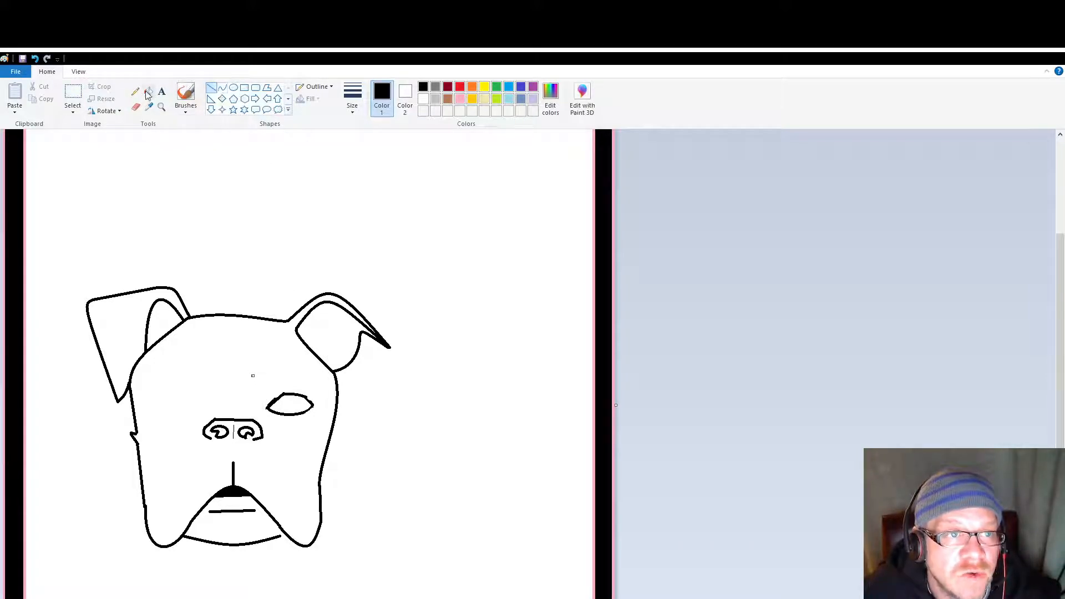
{"action": "left_click", "coordinate": [136, 108]}
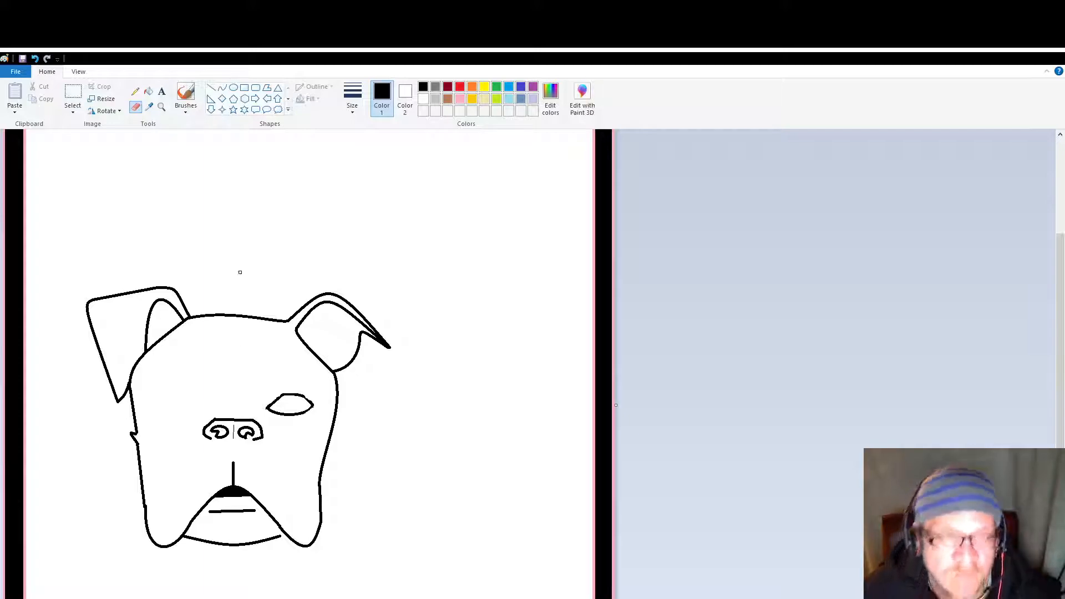
Step: Draw a second oval inside the right eye, widen it towards the inner corner, and erase the overlapping edge at the upper left
{"action": "left_click", "coordinate": [233, 88]}
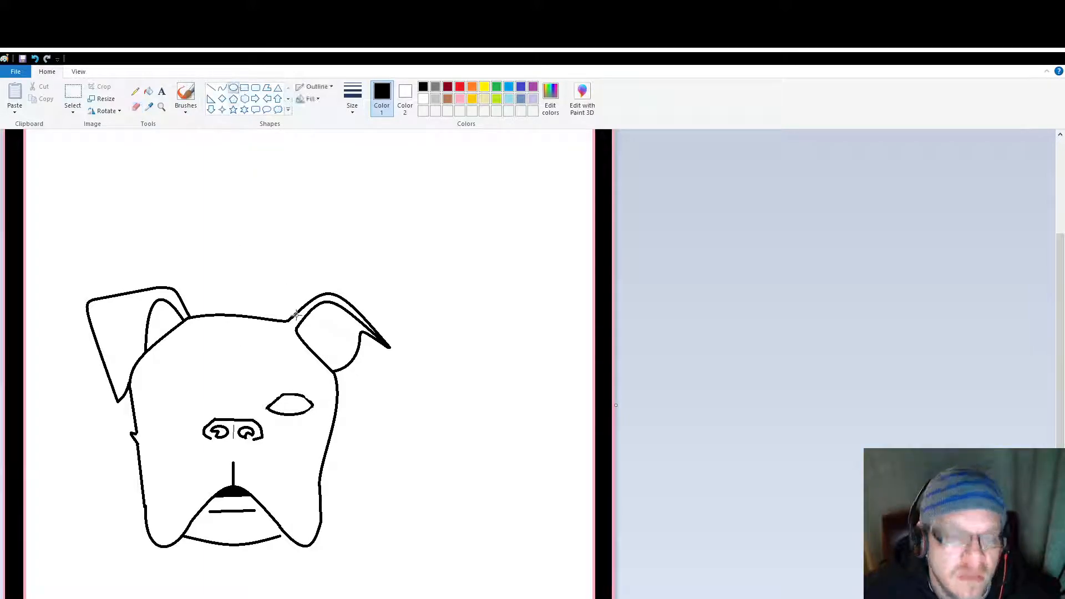
{"action": "mouse_move", "coordinate": [277, 397]}
{"action": "left_mouse_down"}
{"action": "mouse_move", "coordinate": [304, 416]}
{"action": "mouse_move", "coordinate": [291, 395]}
{"action": "left_mouse_up"}
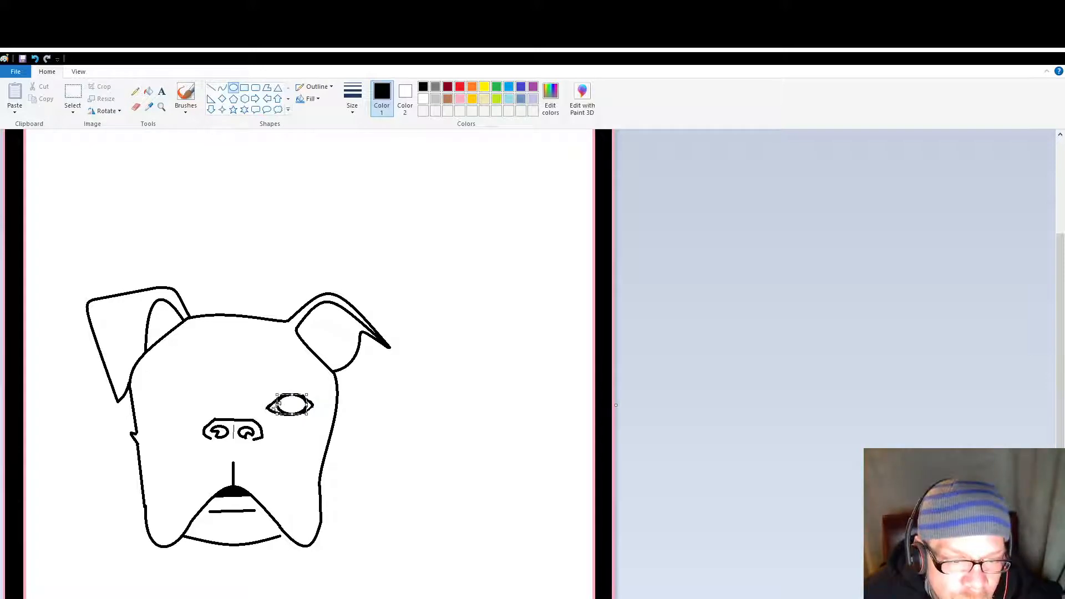
{"action": "left_click_drag", "start_coordinate": [277, 404], "coordinate": [270, 416]}
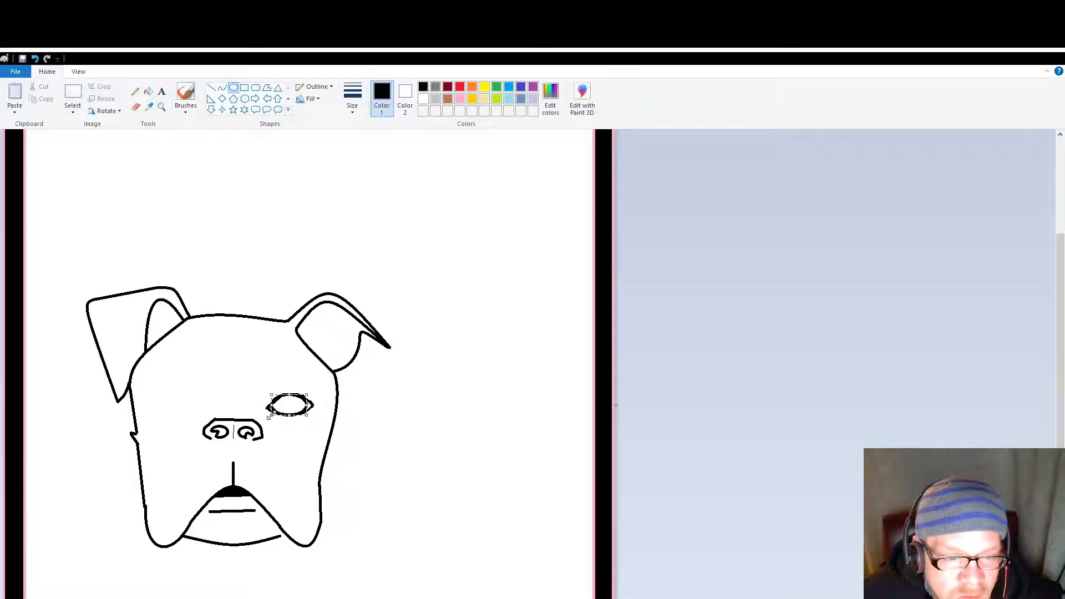
{"action": "left_click", "coordinate": [218, 370]}
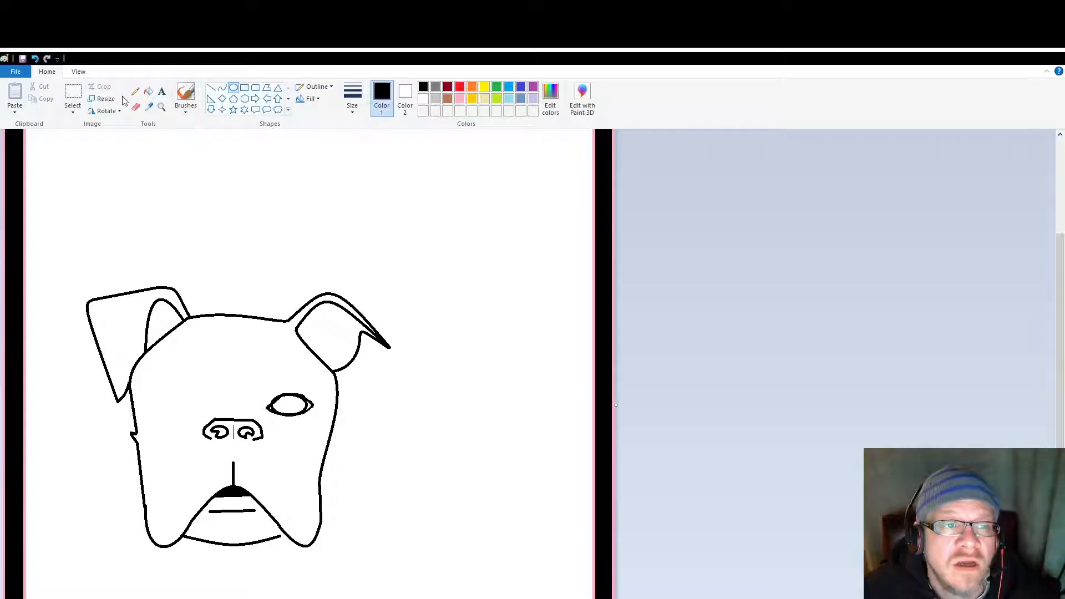
{"action": "left_click", "coordinate": [135, 108]}
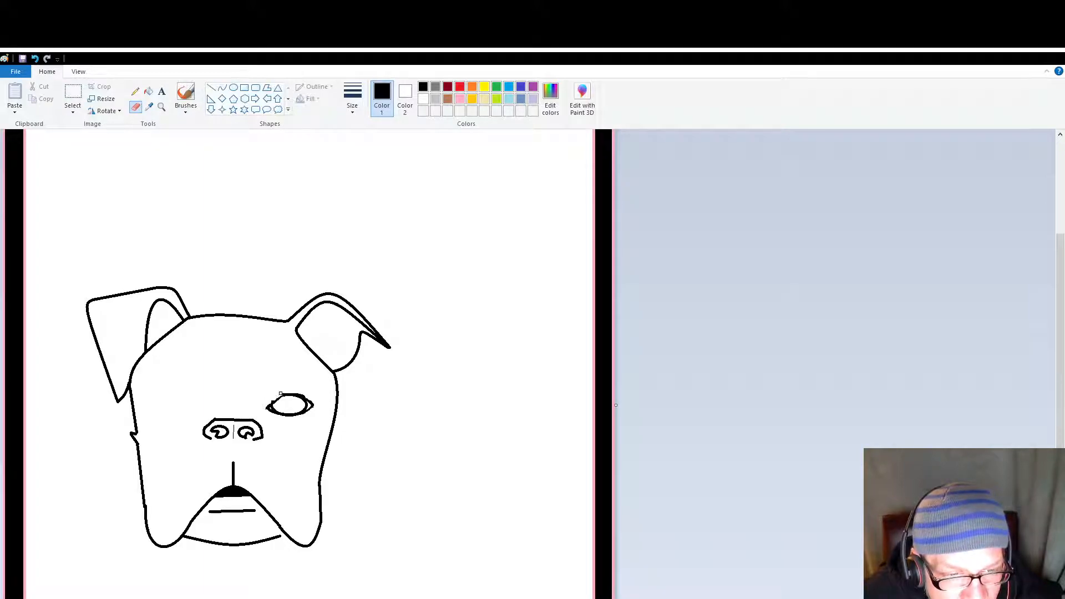
Step: Add a straight line from the right eye's lower edge to its outer corner and erase the end sticking out below
{"action": "left_click", "coordinate": [161, 107]}
{"action": "left_click", "coordinate": [266, 415]}
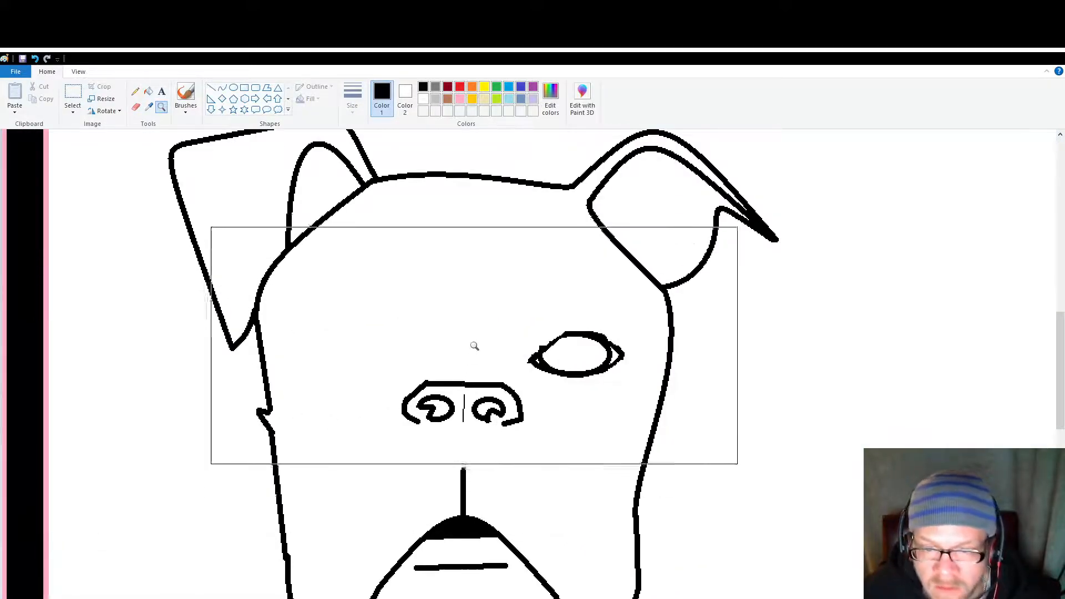
{"action": "left_click", "coordinate": [135, 107]}
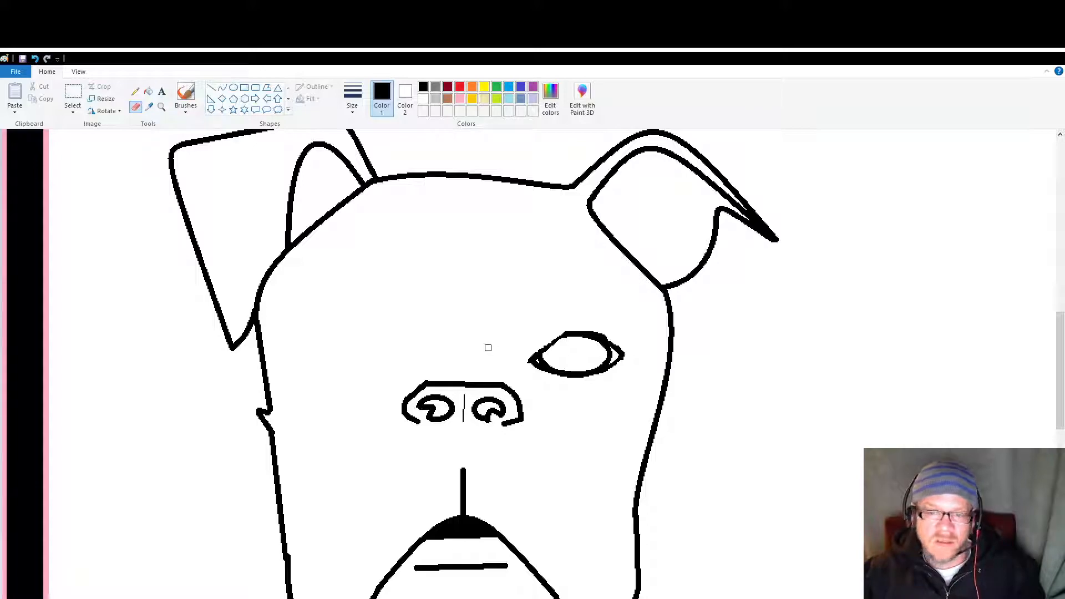
{"action": "left_click", "coordinate": [211, 88]}
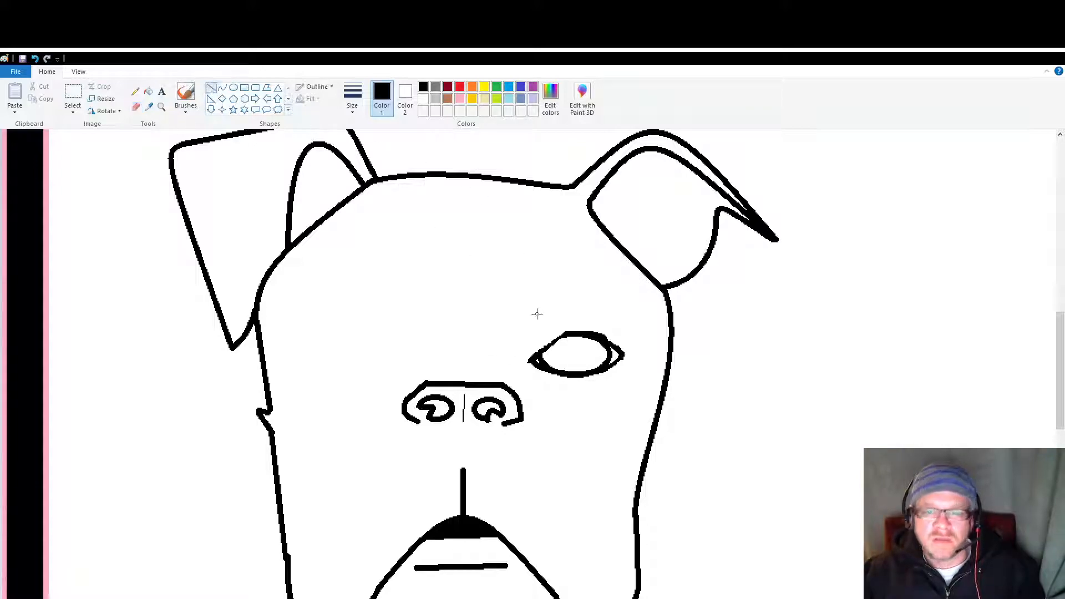
{"action": "left_click_drag", "start_coordinate": [578, 378], "coordinate": [624, 355]}
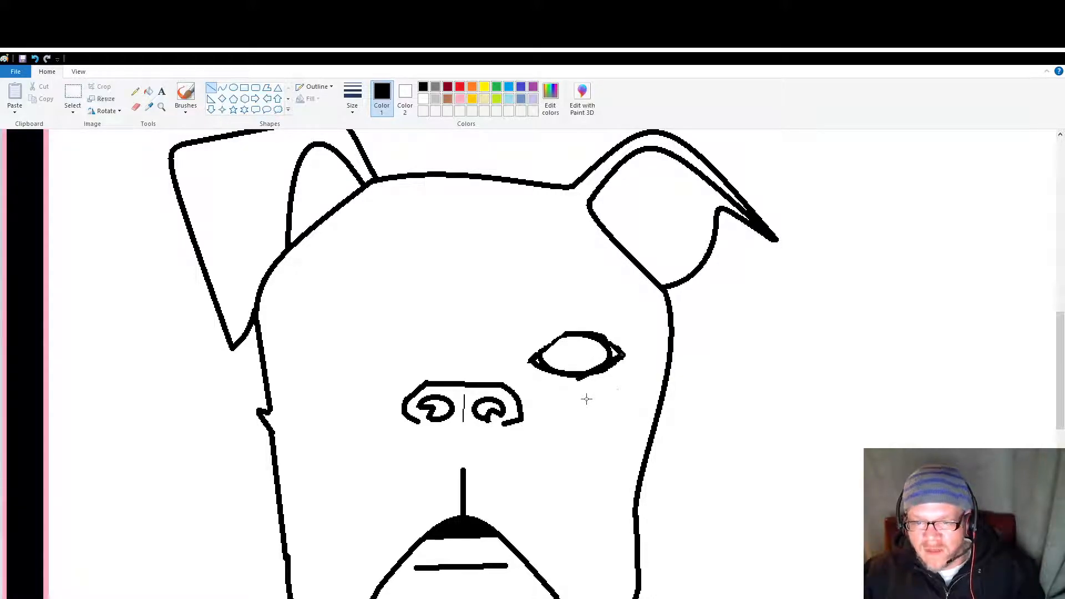
{"action": "left_click", "coordinate": [136, 107]}
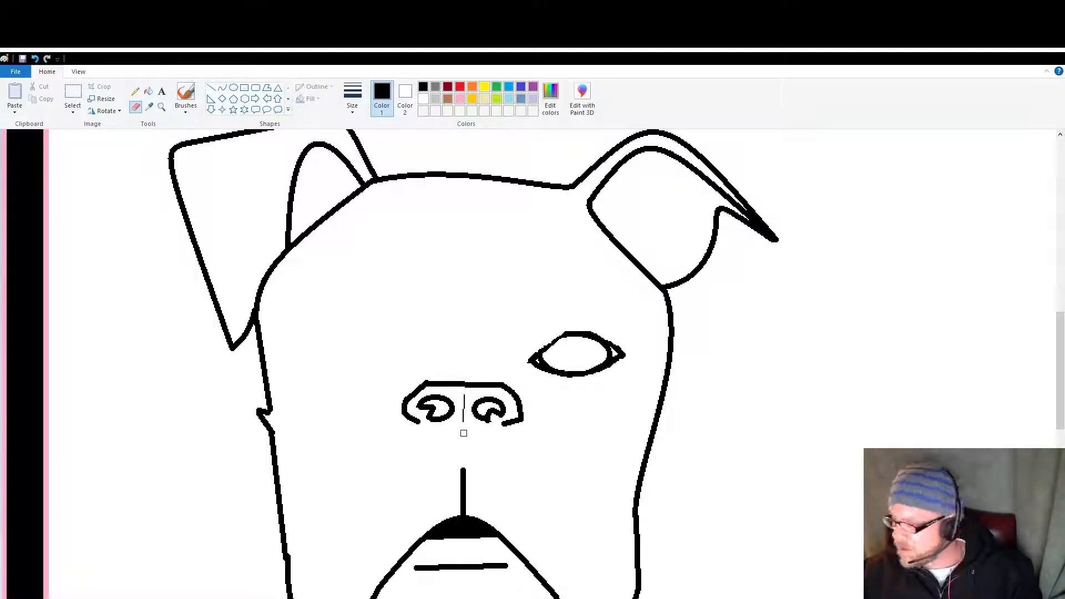
{"action": "scroll", "coordinate": [465, 443], "scroll_direction": "down", "scroll_amount": 2}
{"action": "scroll", "coordinate": [465, 443], "scroll_direction": "up", "scroll_amount": 2}
{"action": "scroll", "coordinate": [465, 443], "scroll_direction": "down", "scroll_amount": 2}
{"action": "scroll", "coordinate": [465, 444], "scroll_direction": "up", "scroll_amount": 2}
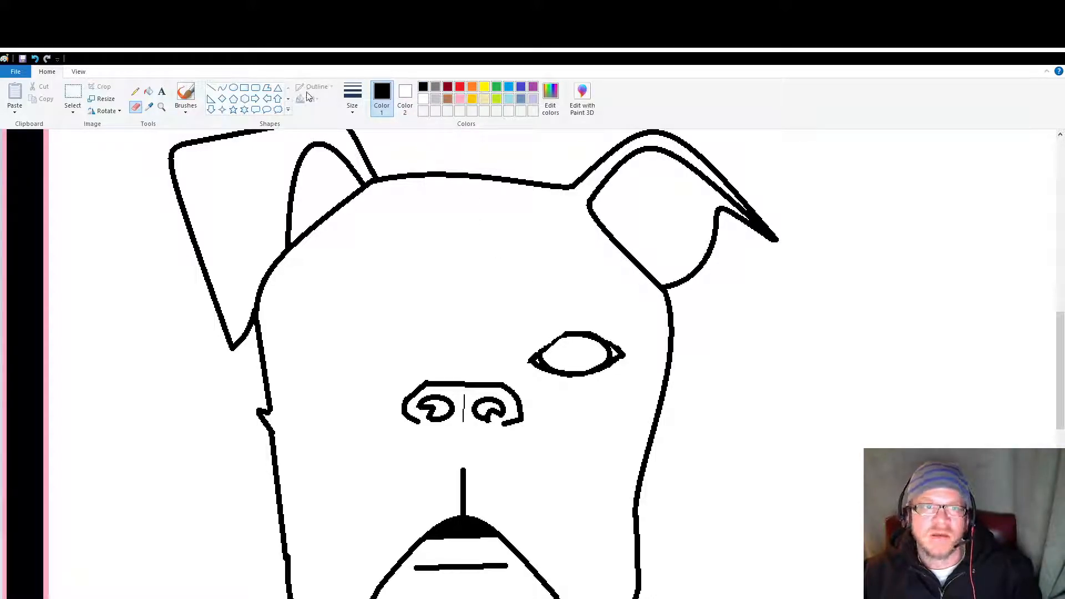
Step: Set the secondary colour to black and draw a solid black oval pupil in the centre of the right eye
{"action": "left_click", "coordinate": [234, 89]}
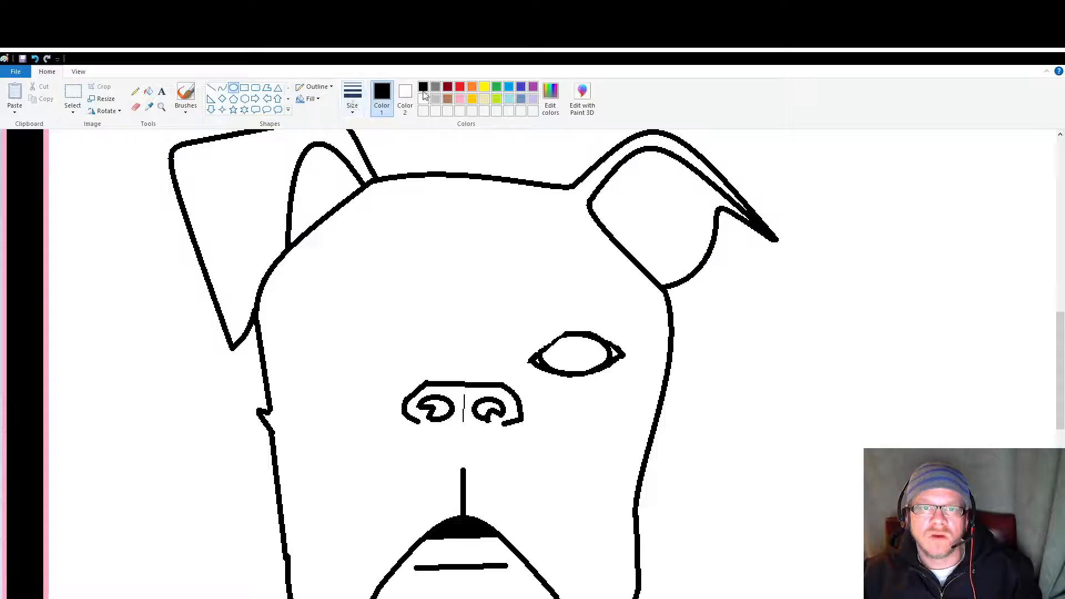
{"action": "left_click", "coordinate": [404, 99]}
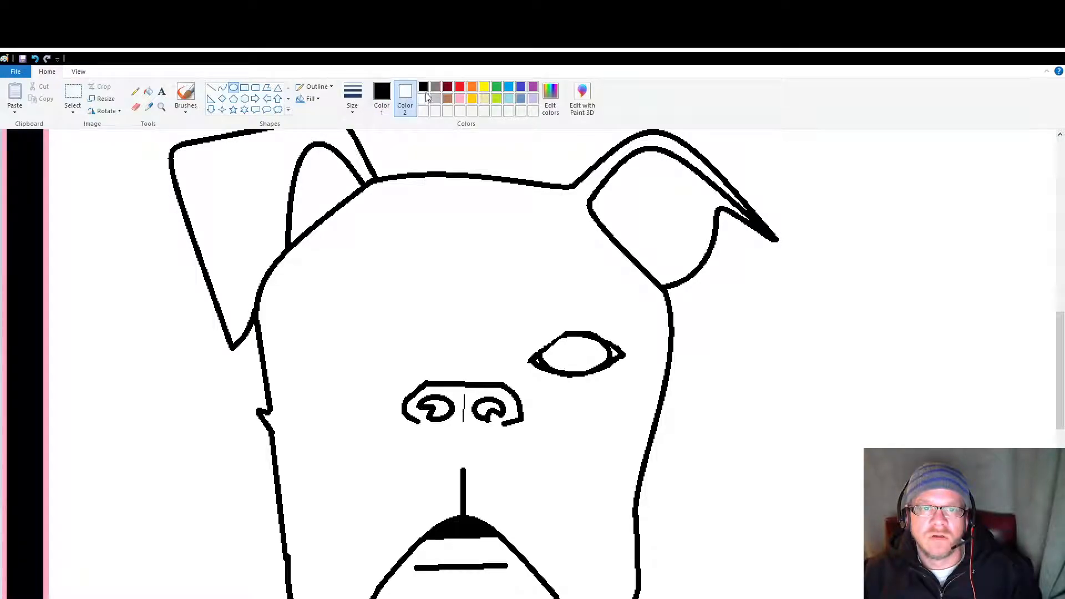
{"action": "left_click", "coordinate": [423, 87]}
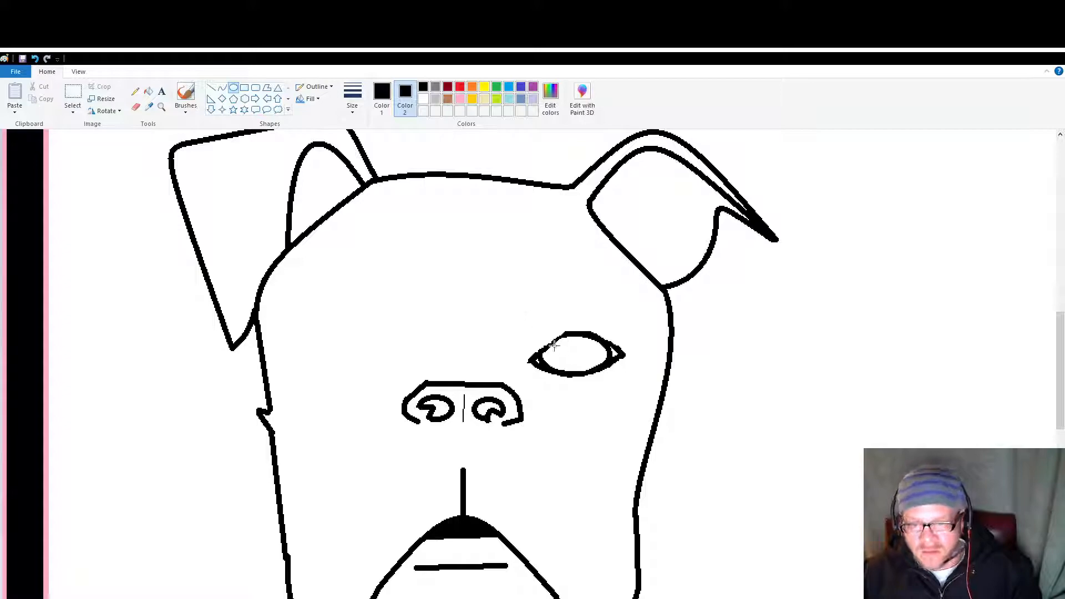
{"action": "left_click_drag", "start_coordinate": [553, 343], "coordinate": [574, 338]}
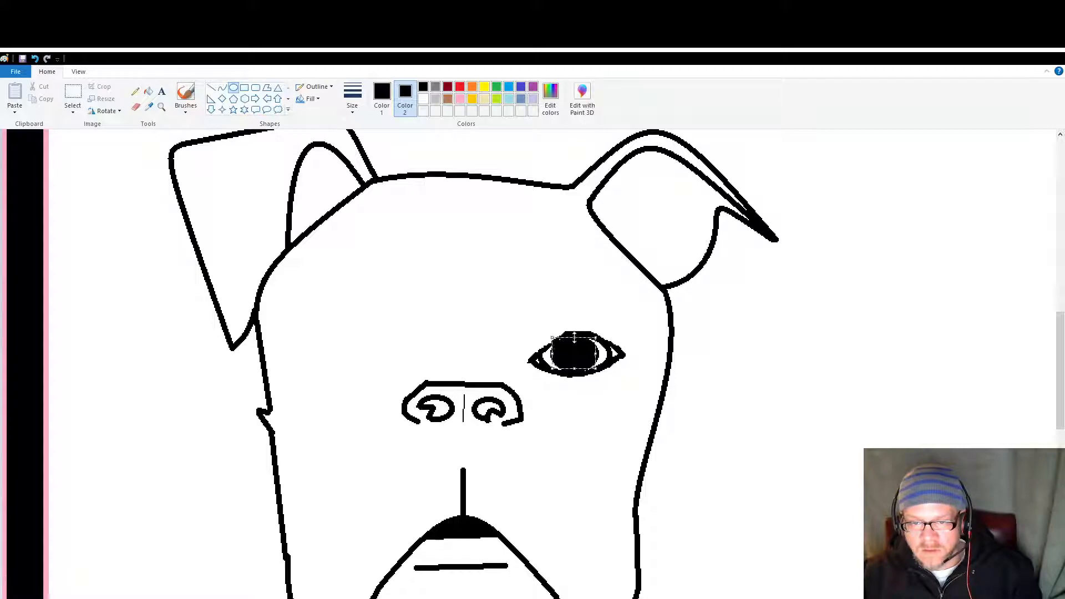
{"action": "left_click", "coordinate": [545, 303]}
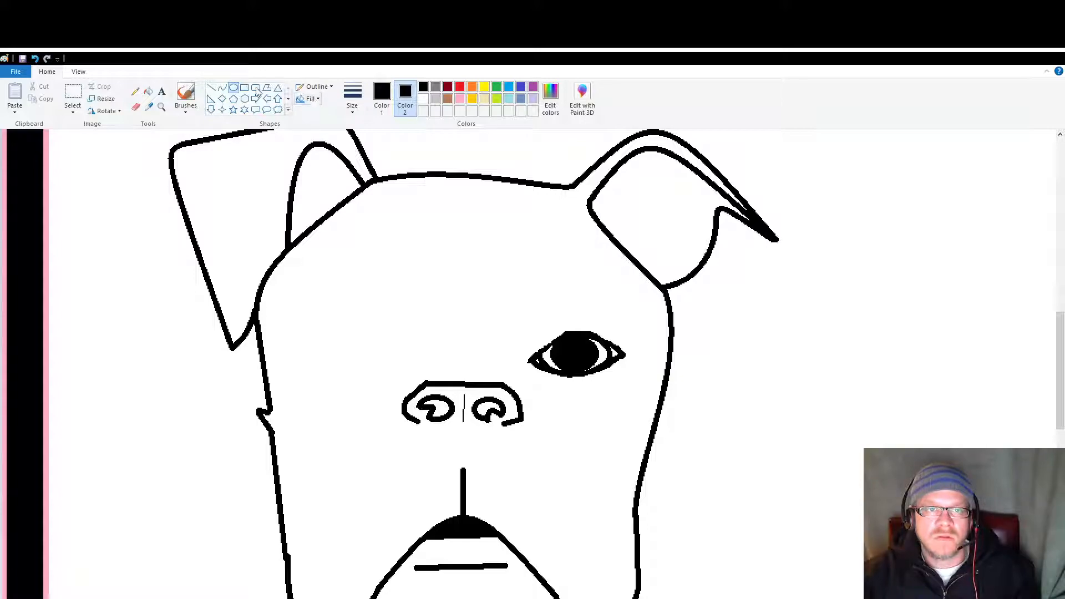
Step: Fill the small white gaps in the right eye's inner and outer corners with black
{"action": "left_click", "coordinate": [148, 91]}
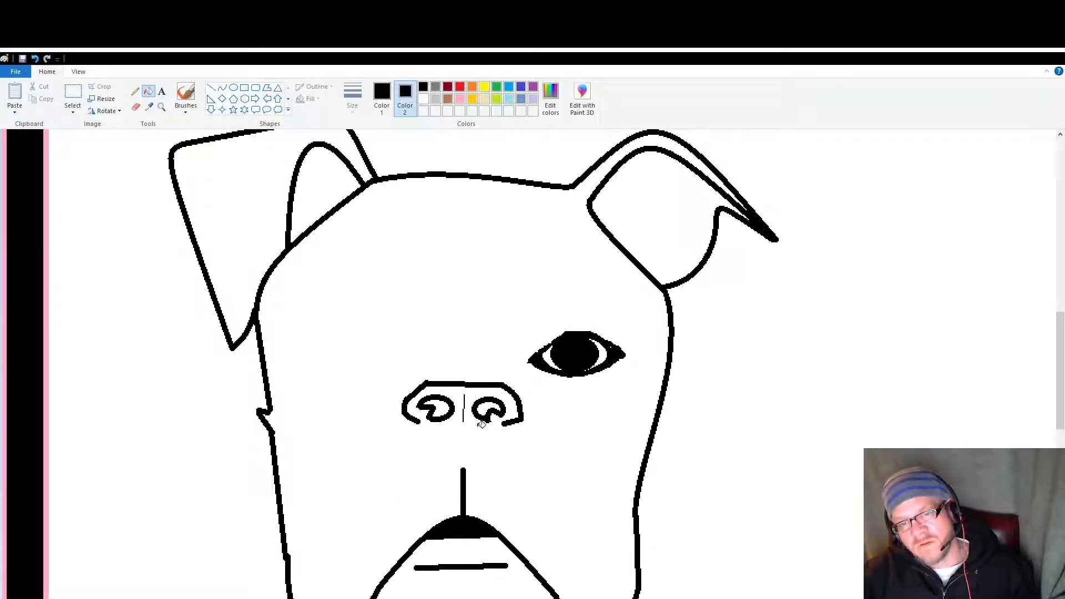
{"action": "scroll", "coordinate": [481, 424], "scroll_direction": "down", "scroll_amount": 2}
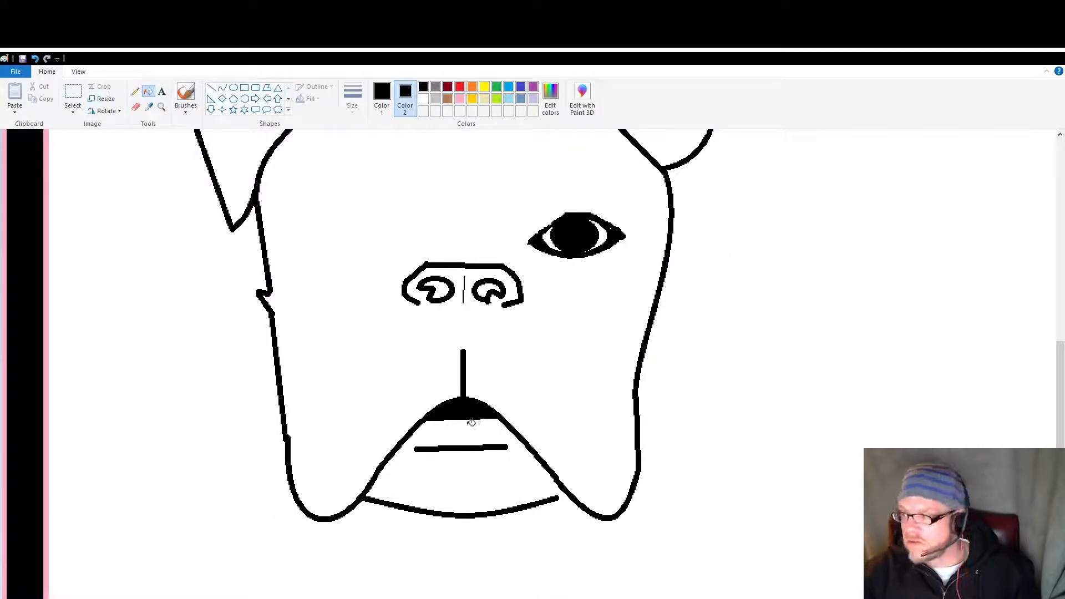
{"action": "scroll", "coordinate": [471, 424], "scroll_direction": "up", "scroll_amount": 2}
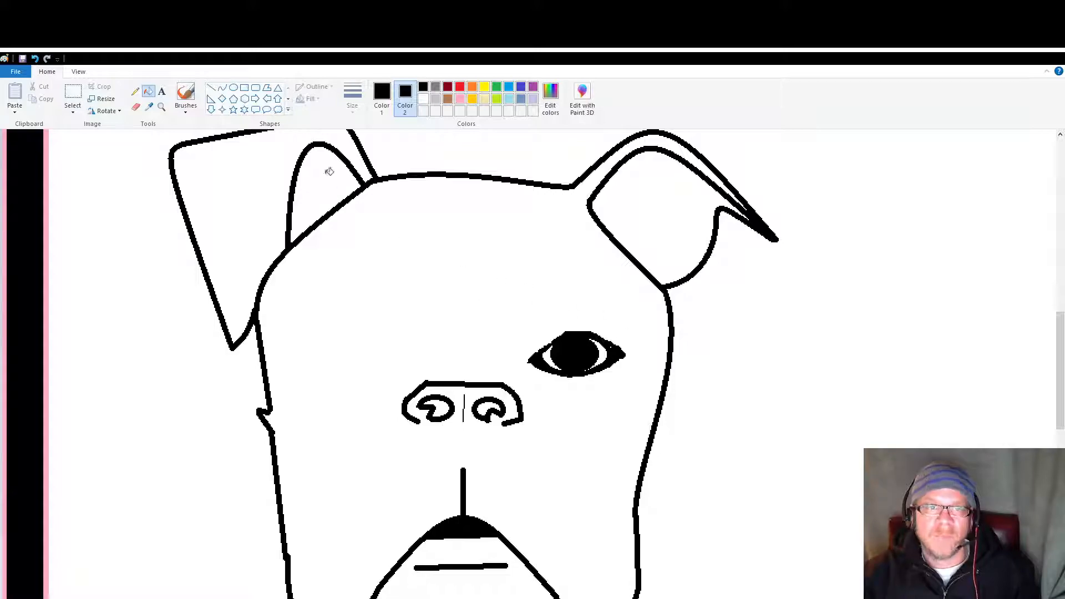
Step: Draw a curved forehead wrinkle with a thinner line between the ears, arched slightly upward in the middle
{"action": "left_click", "coordinate": [222, 87]}
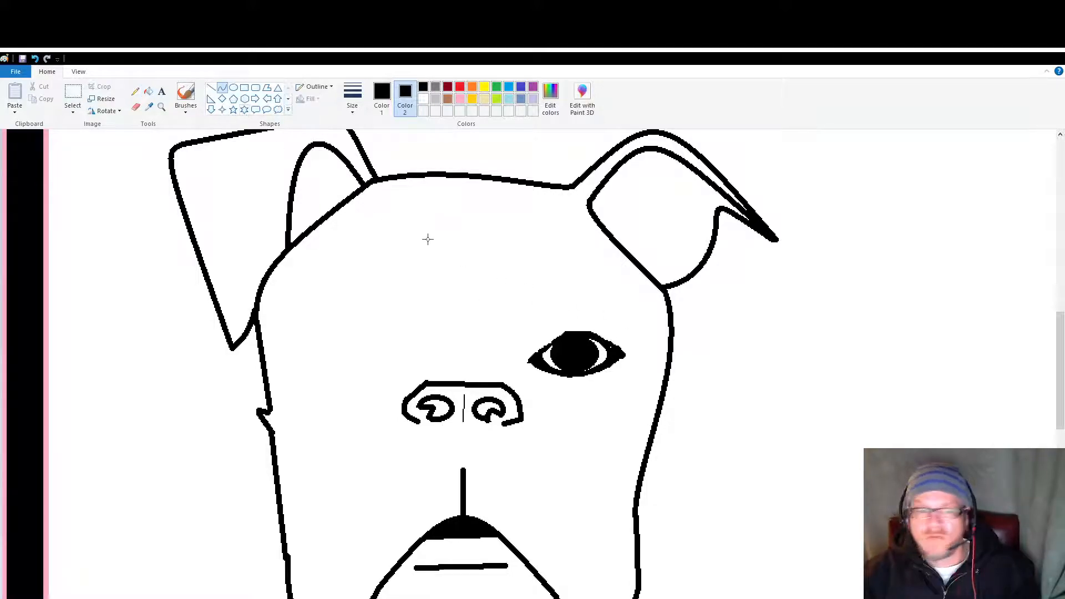
{"action": "left_click_drag", "start_coordinate": [504, 241], "coordinate": [411, 233]}
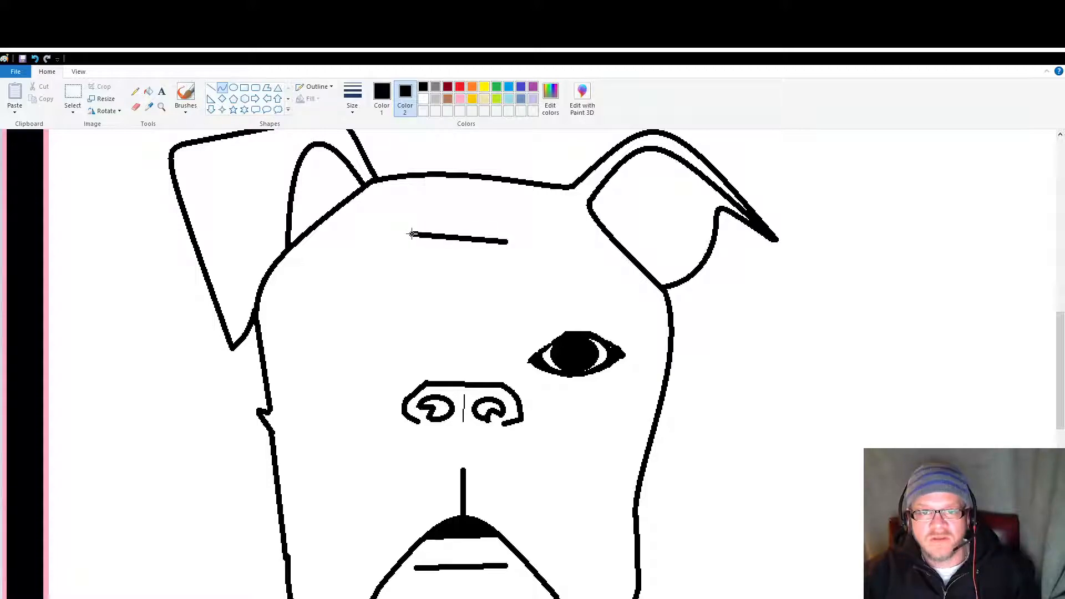
{"action": "left_click", "coordinate": [358, 101]}
{"action": "left_click", "coordinate": [382, 156]}
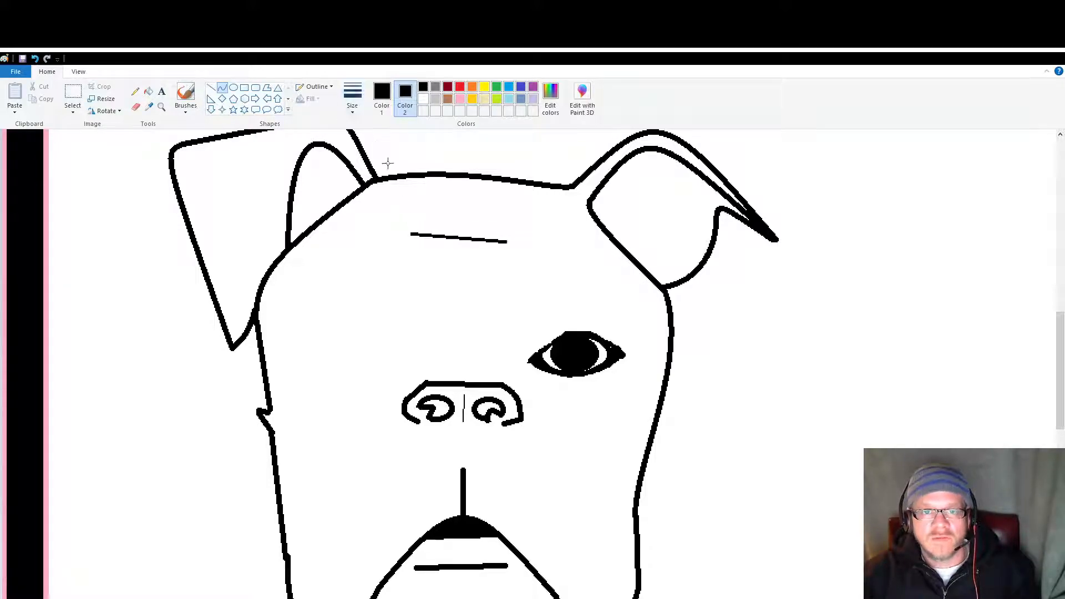
{"action": "mouse_move", "coordinate": [464, 236]}
{"action": "left_mouse_down"}
{"action": "mouse_move", "coordinate": [452, 206]}
{"action": "mouse_move", "coordinate": [455, 222]}
{"action": "mouse_move", "coordinate": [470, 213]}
{"action": "mouse_move", "coordinate": [452, 222]}
{"action": "mouse_move", "coordinate": [476, 231]}
{"action": "left_mouse_up"}
{"action": "left_click", "coordinate": [373, 335]}
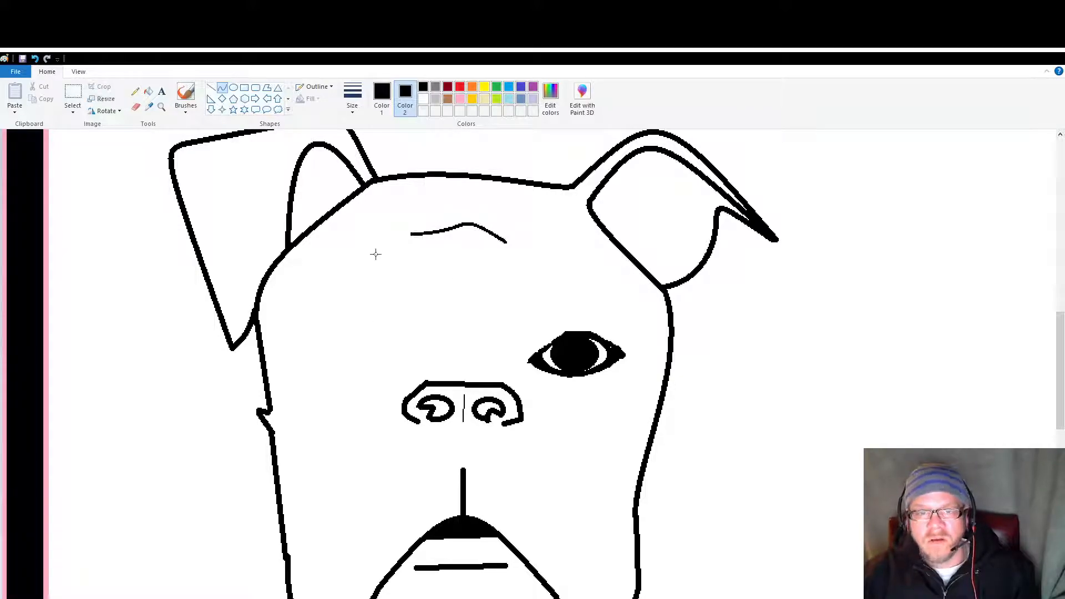
Step: Copy the forehead wrinkle and place the duplicate just above the original
{"action": "left_click", "coordinate": [73, 97]}
{"action": "left_click_drag", "start_coordinate": [386, 222], "coordinate": [532, 245]}
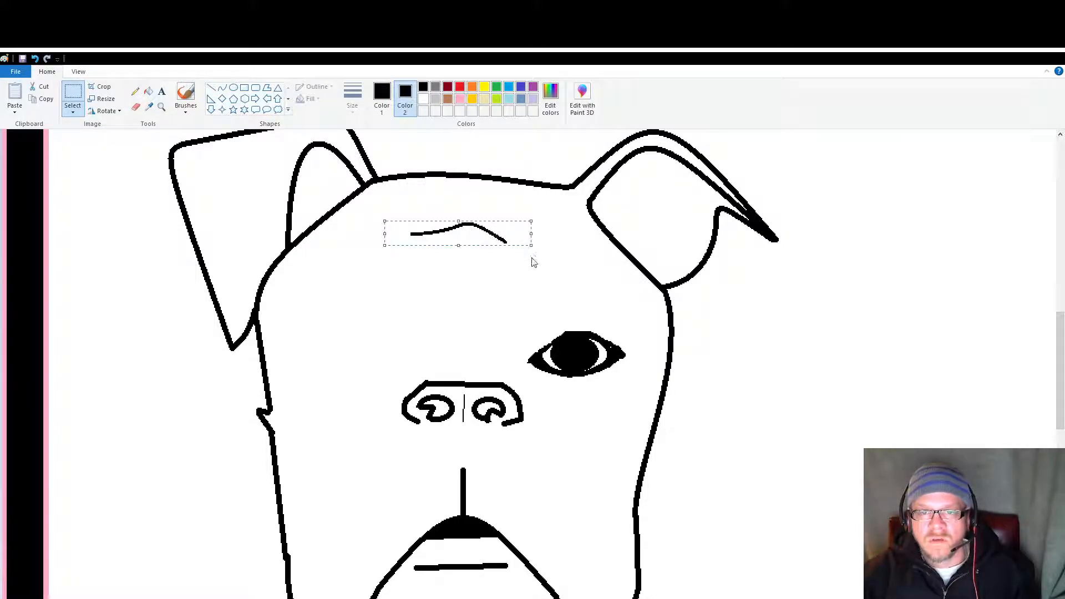
{"action": "left_click", "coordinate": [366, 281]}
{"action": "key", "text": "ctrl+v"}
{"action": "left_click_drag", "start_coordinate": [103, 151], "coordinate": [487, 217]}
{"action": "left_click", "coordinate": [382, 333]}
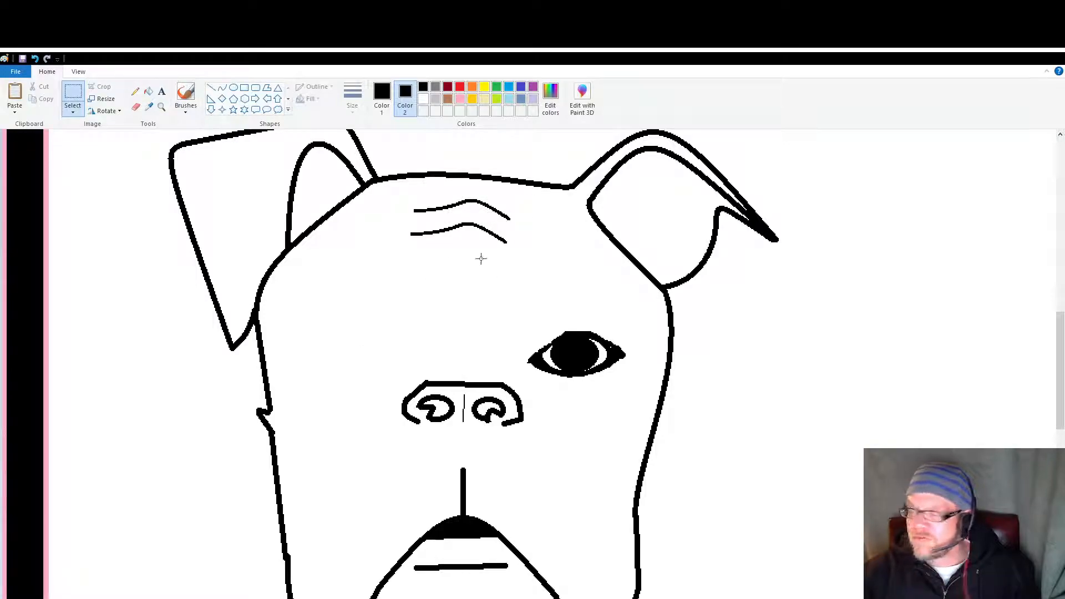
Step: Draw two connected thin straight lines from below the wrinkles, angling outward to the right and back in above the nose
{"action": "left_click", "coordinate": [382, 99]}
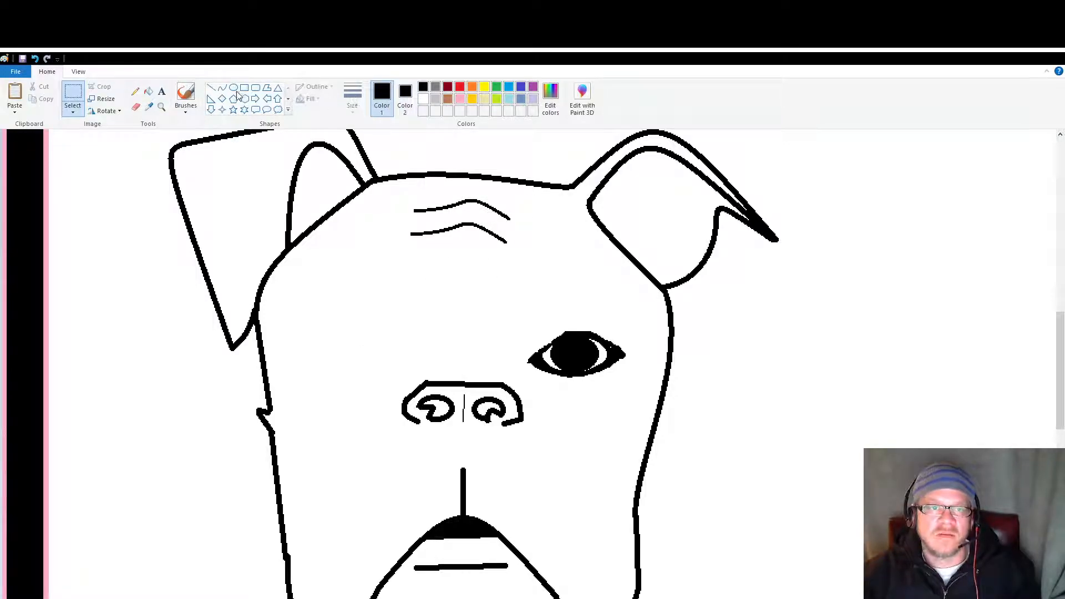
{"action": "left_click", "coordinate": [212, 88]}
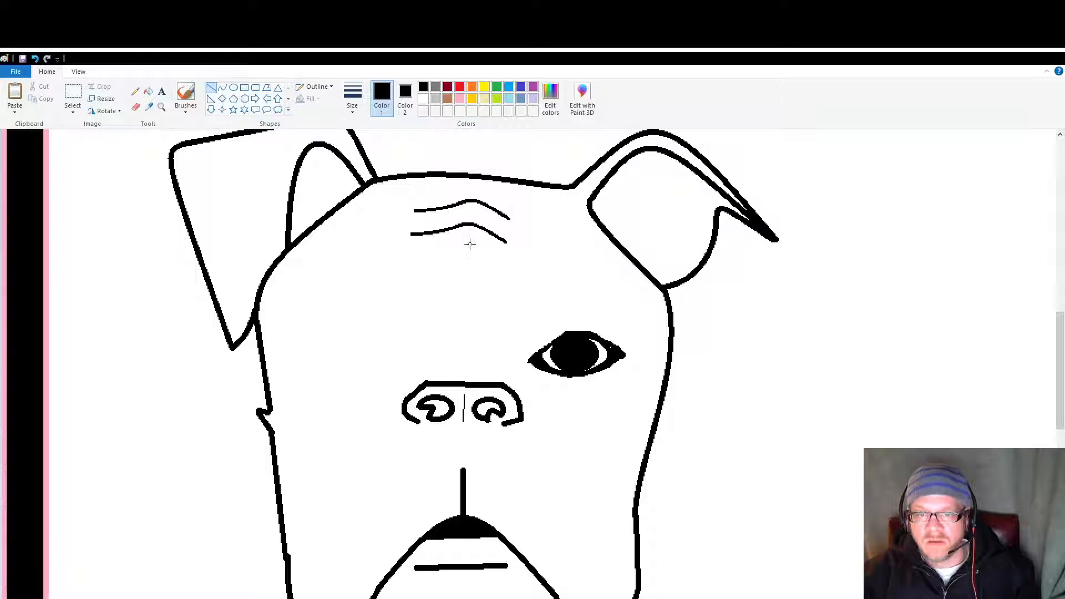
{"action": "mouse_move", "coordinate": [470, 243]}
{"action": "left_mouse_down"}
{"action": "mouse_move", "coordinate": [493, 285]}
{"action": "mouse_move", "coordinate": [475, 346]}
{"action": "mouse_move", "coordinate": [477, 334]}
{"action": "left_mouse_up"}
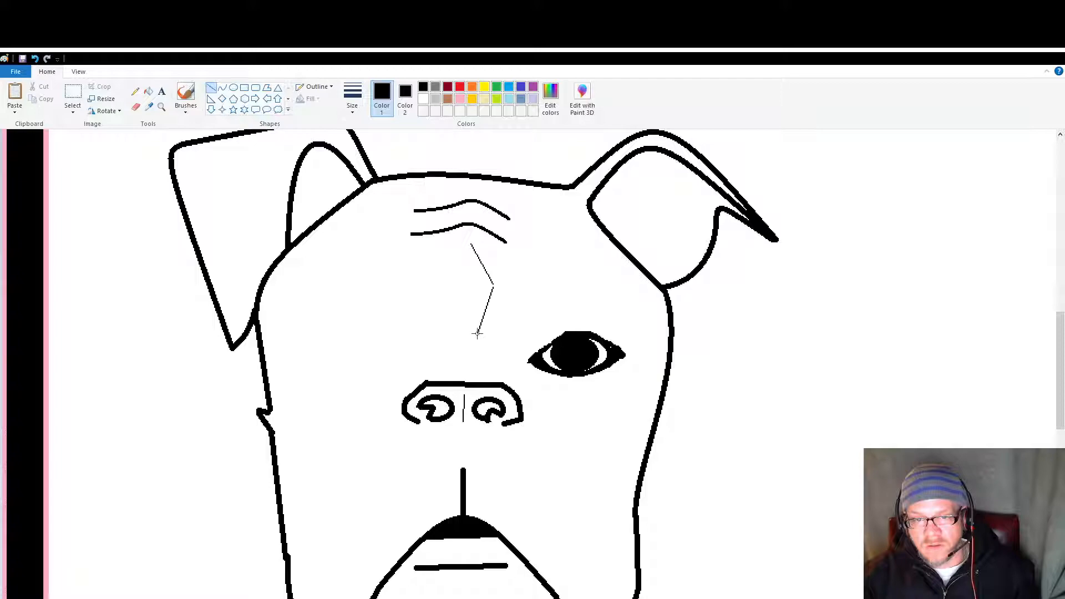
Step: Continue the thin line with a double-bent curve running down past the right side of the nose
{"action": "left_click", "coordinate": [222, 87]}
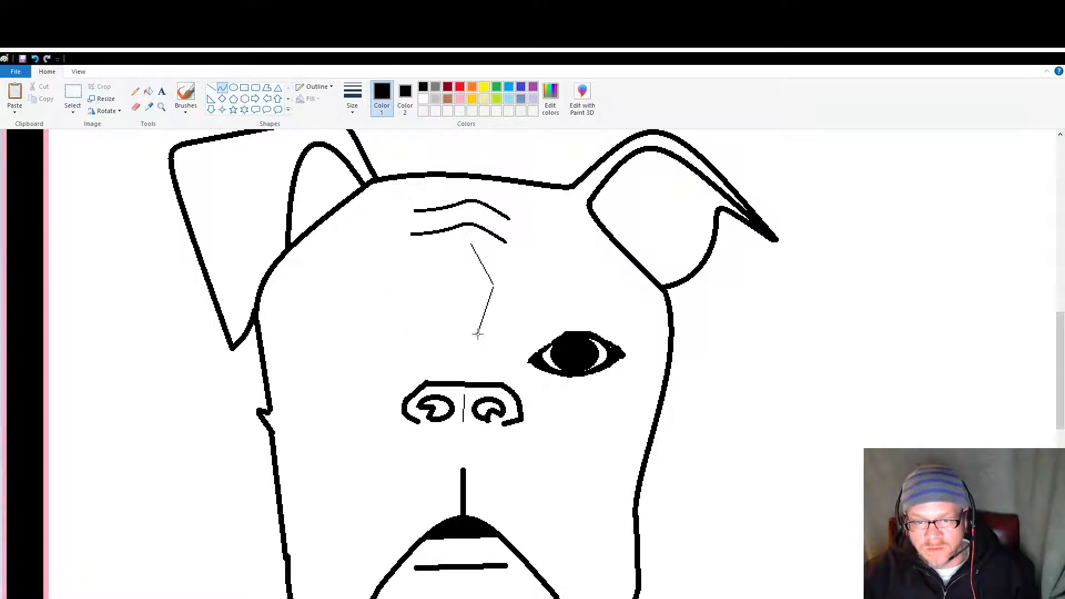
{"action": "left_click_drag", "start_coordinate": [478, 333], "coordinate": [539, 415]}
{"action": "left_click_drag", "start_coordinate": [492, 355], "coordinate": [471, 347]}
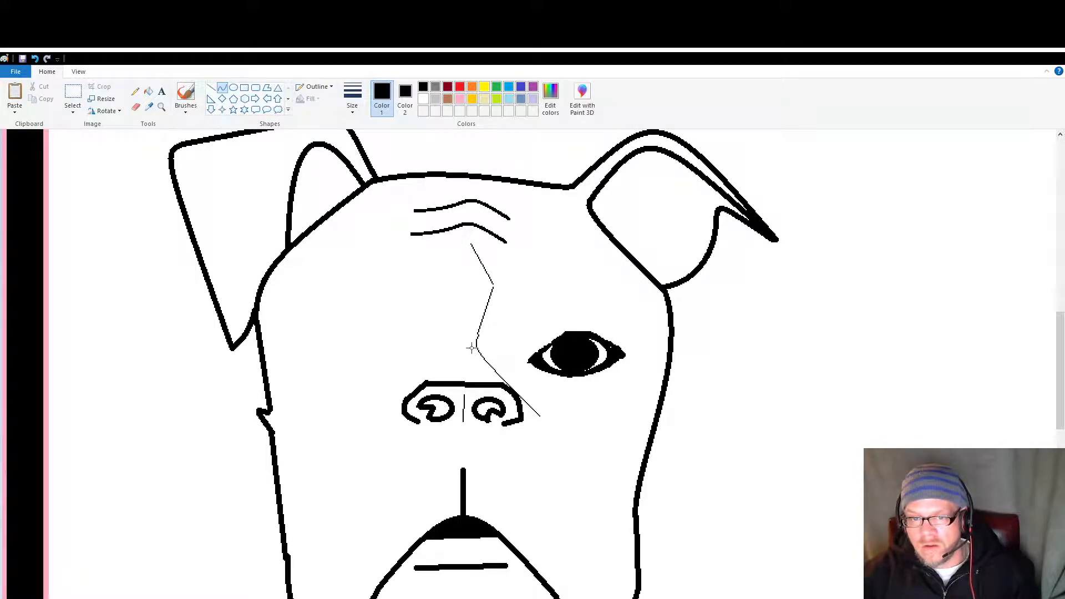
{"action": "left_click_drag", "start_coordinate": [519, 393], "coordinate": [522, 380]}
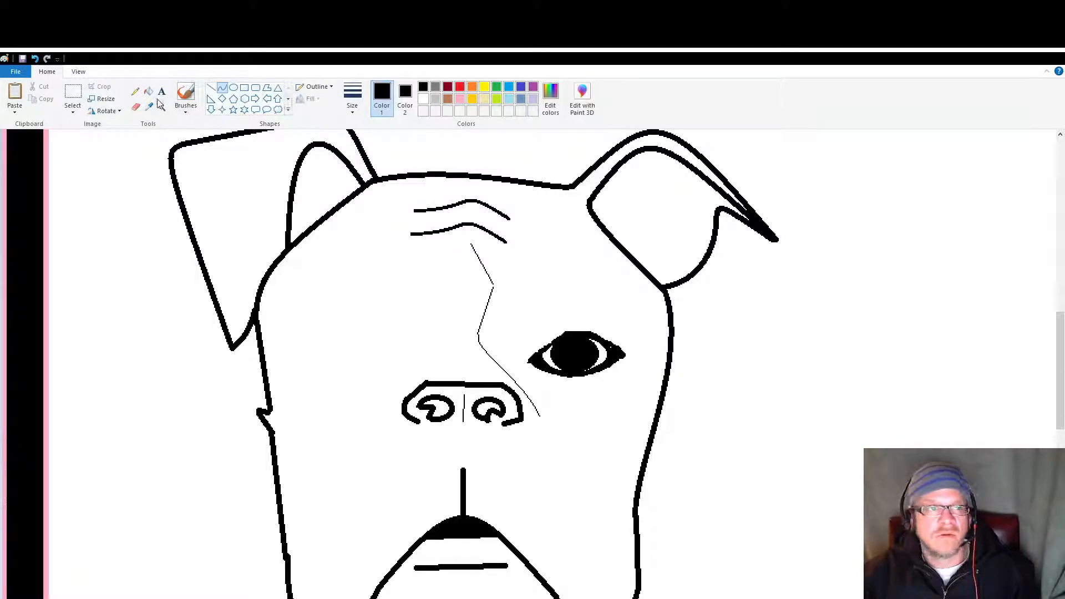
Step: Copy the upper part of the thin forehead line, flip it horizontally and place it opposite the original to mirror the marking
{"action": "left_click", "coordinate": [73, 94]}
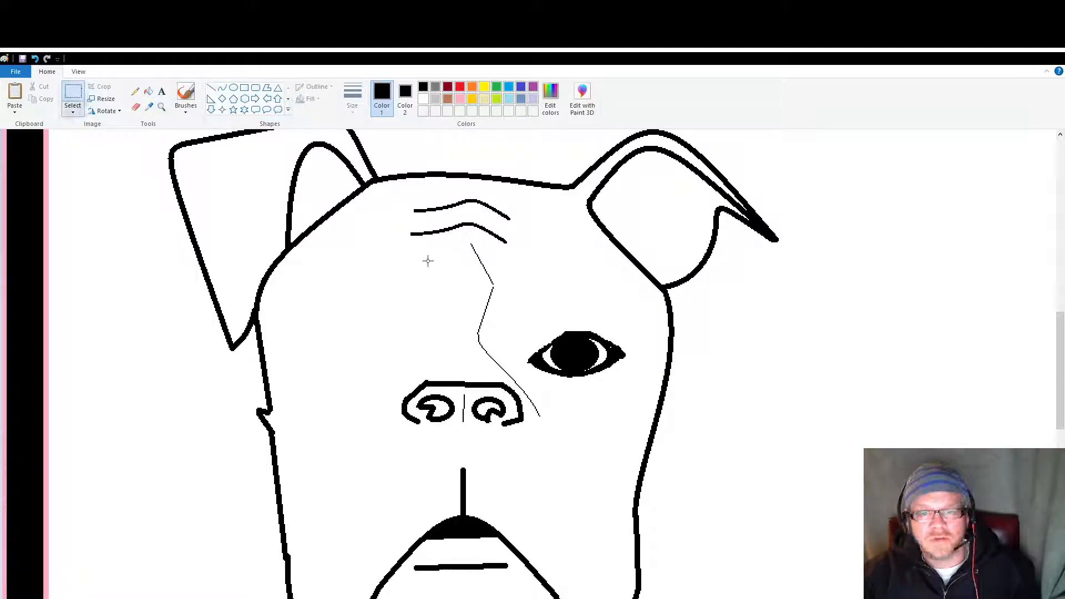
{"action": "left_click_drag", "start_coordinate": [456, 240], "coordinate": [522, 342]}
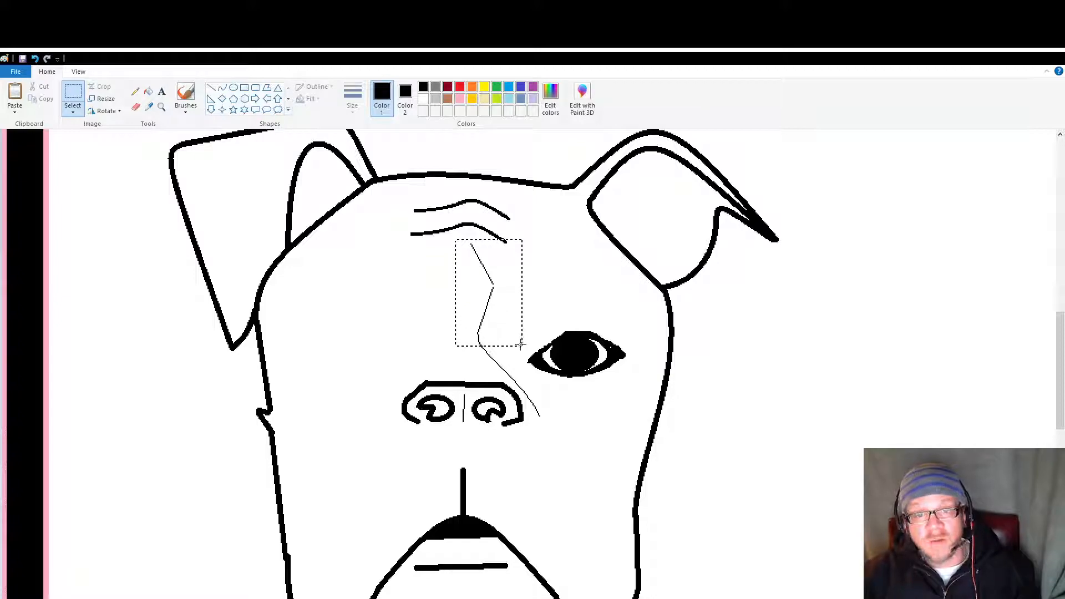
{"action": "left_click", "coordinate": [409, 304]}
{"action": "left_click_drag", "start_coordinate": [460, 242], "coordinate": [495, 358]}
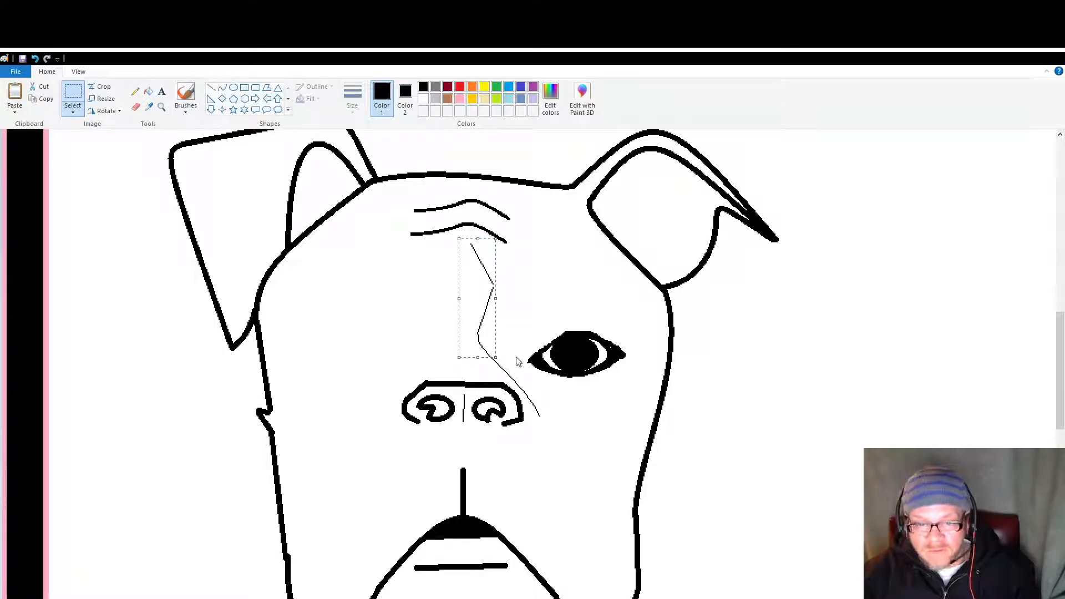
{"action": "key", "text": "ctrl+c"}
{"action": "left_click", "coordinate": [423, 333]}
{"action": "key", "text": "ctrl+v"}
{"action": "left_click_drag", "start_coordinate": [29, 178], "coordinate": [347, 304]}
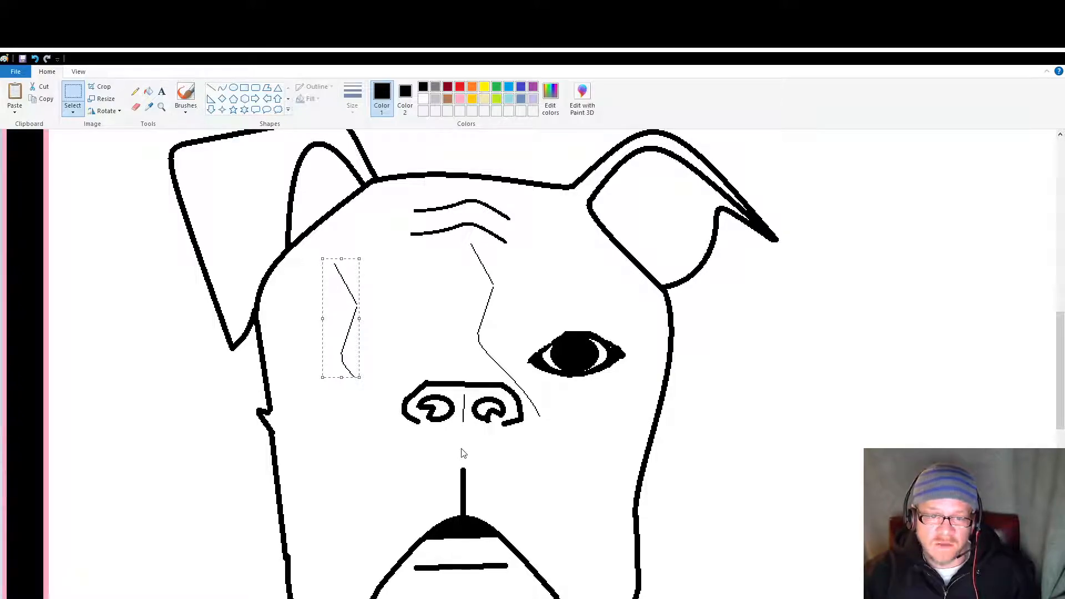
{"action": "left_click_drag", "start_coordinate": [351, 332], "coordinate": [457, 305]}
{"action": "left_click", "coordinate": [375, 324]}
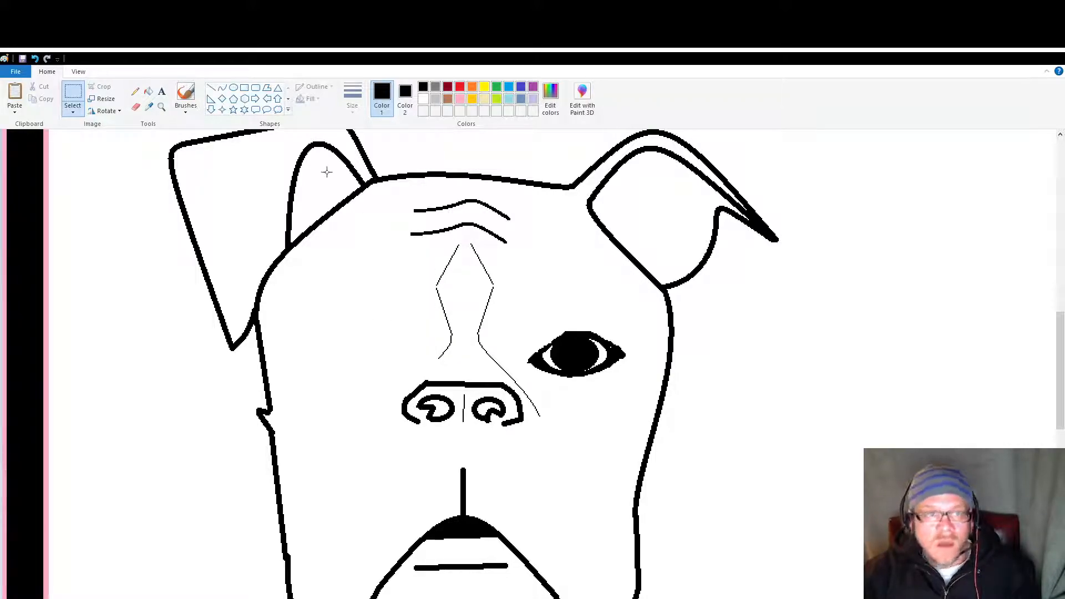
Step: Extend the mirrored line with thin curves around the left side of the nose and close it to a point beside the muzzle
{"action": "left_click", "coordinate": [222, 88]}
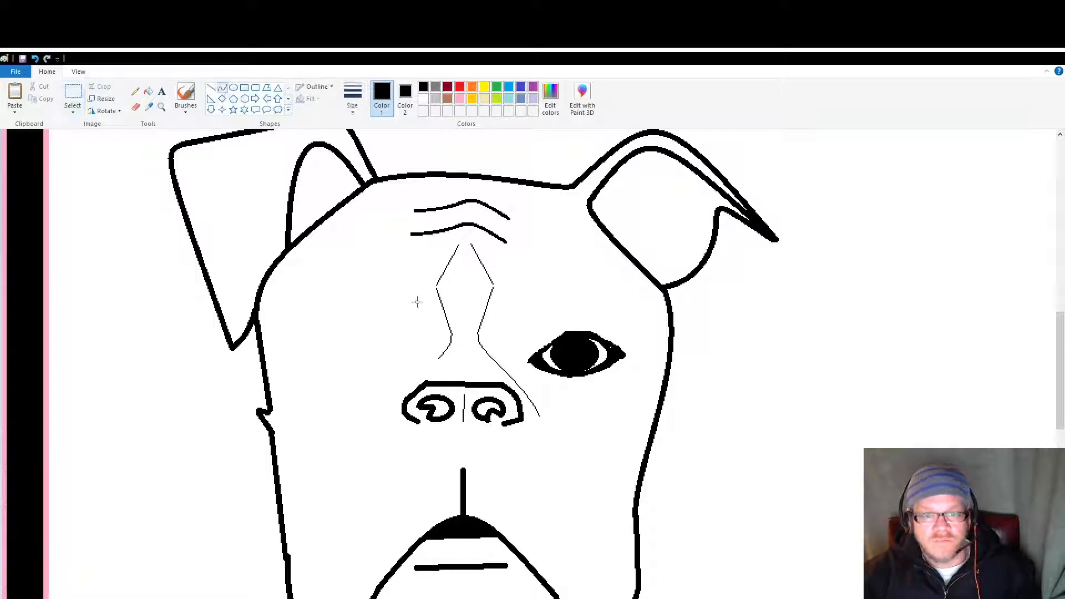
{"action": "left_click_drag", "start_coordinate": [438, 358], "coordinate": [396, 379]}
{"action": "left_click", "coordinate": [457, 379]}
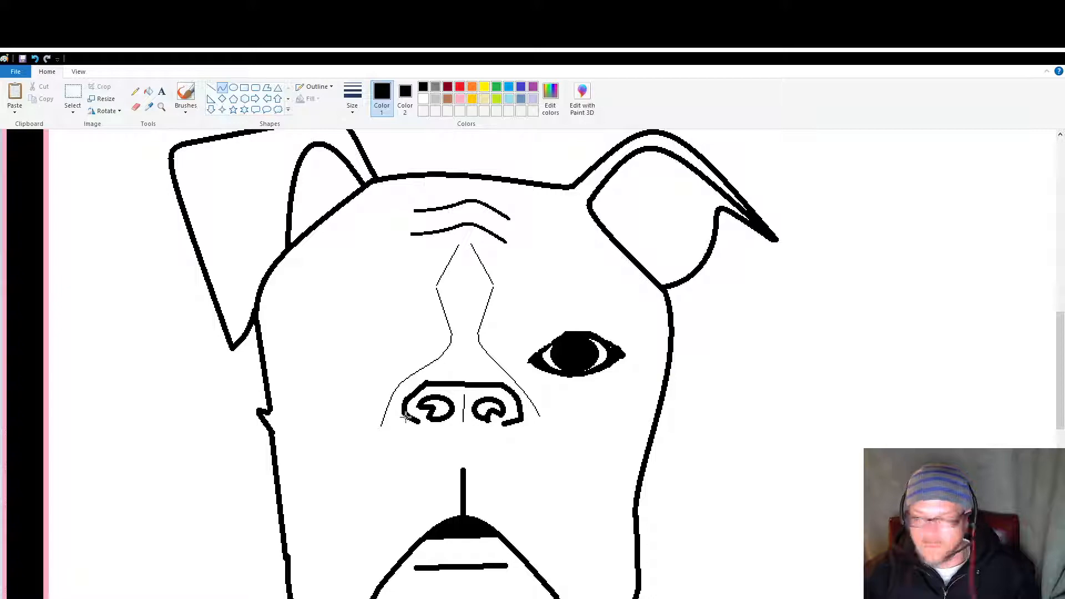
{"action": "left_click_drag", "start_coordinate": [406, 417], "coordinate": [391, 470]}
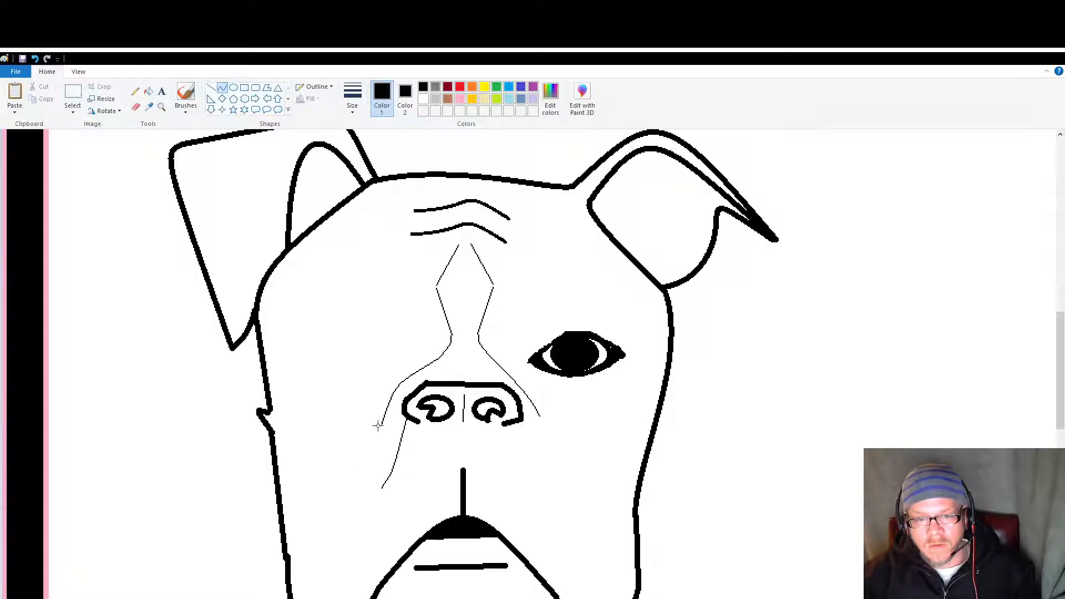
{"action": "mouse_move", "coordinate": [380, 427]}
{"action": "left_mouse_down"}
{"action": "mouse_move", "coordinate": [383, 493]}
{"action": "mouse_move", "coordinate": [373, 433]}
{"action": "left_mouse_up"}
{"action": "left_click", "coordinate": [331, 432]}
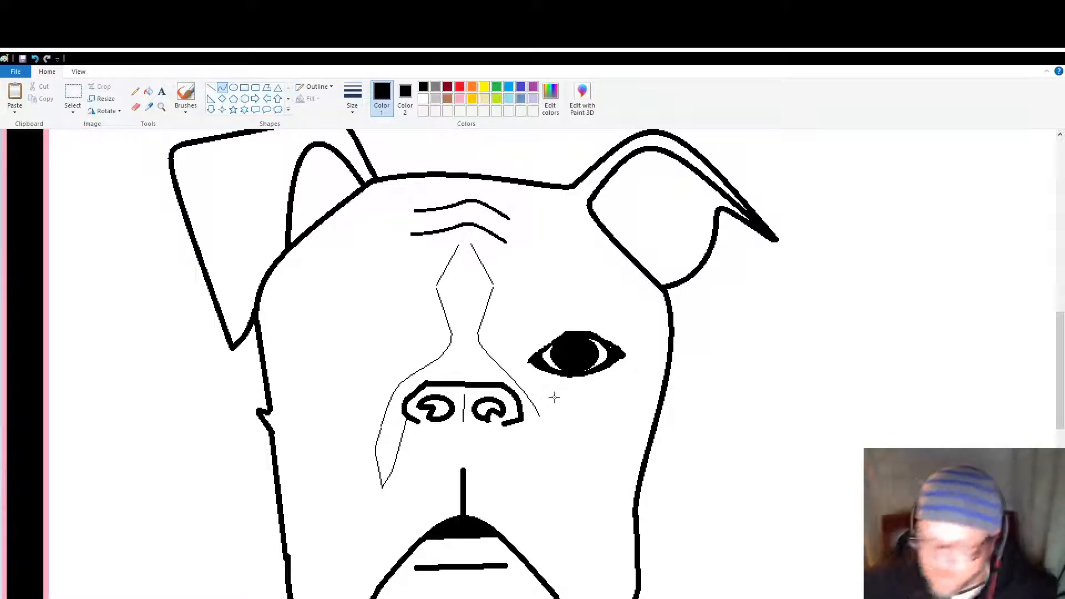
Step: Close the marking on the right side of the nose with two thin curves meeting in a point below the nostril
{"action": "scroll", "coordinate": [608, 437], "scroll_direction": "down", "scroll_amount": 2}
{"action": "scroll", "coordinate": [607, 438], "scroll_direction": "up", "scroll_amount": 2}
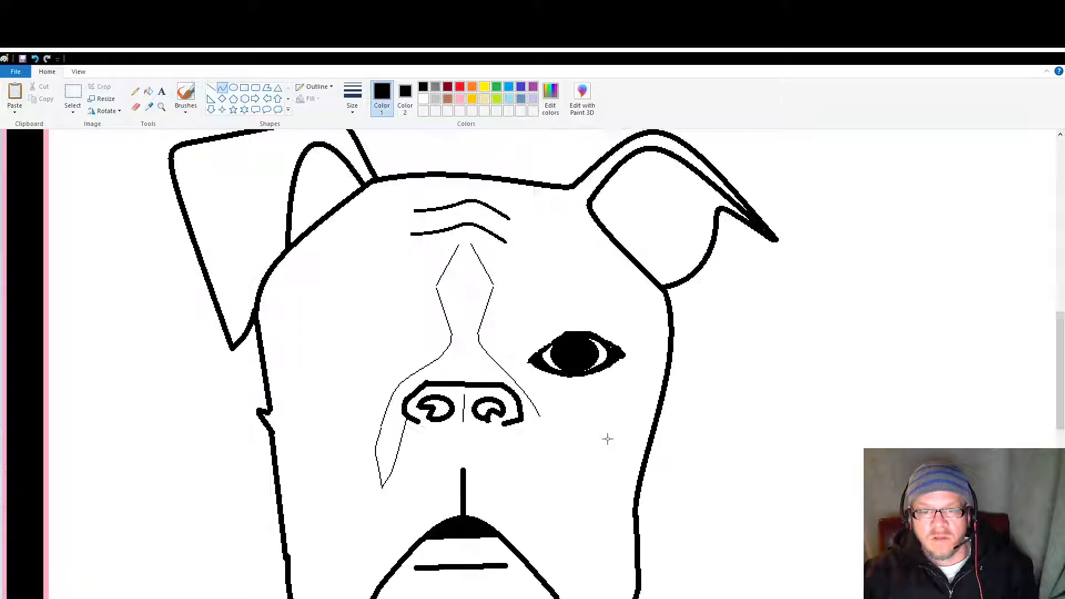
{"action": "scroll", "coordinate": [607, 439], "scroll_direction": "down", "scroll_amount": 2}
{"action": "scroll", "coordinate": [607, 438], "scroll_direction": "up", "scroll_amount": 2}
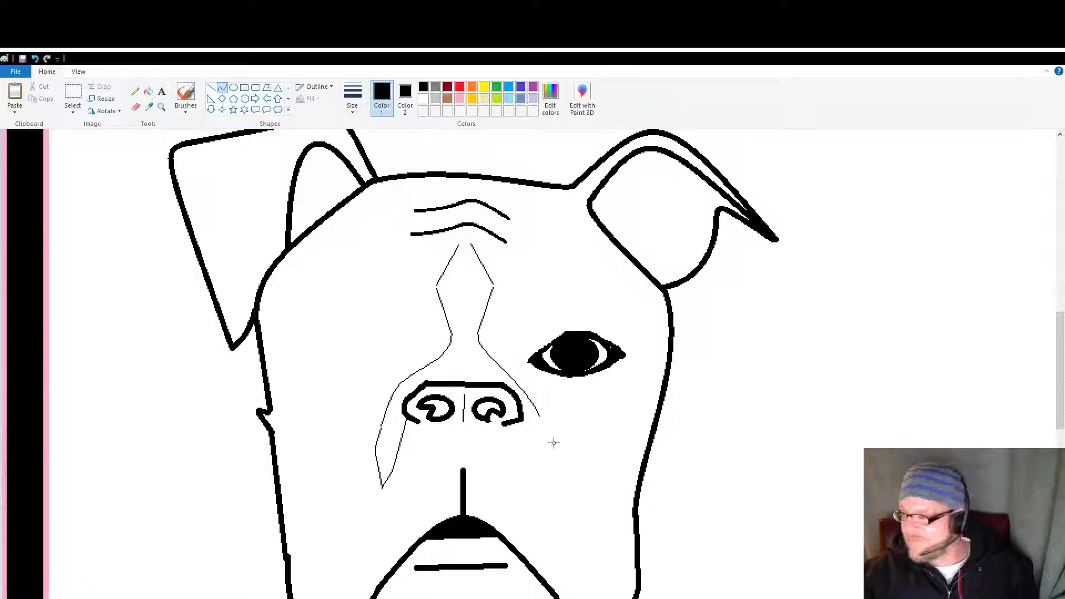
{"action": "mouse_move", "coordinate": [538, 423]}
{"action": "left_mouse_down"}
{"action": "mouse_move", "coordinate": [527, 469]}
{"action": "mouse_move", "coordinate": [539, 446]}
{"action": "left_mouse_up"}
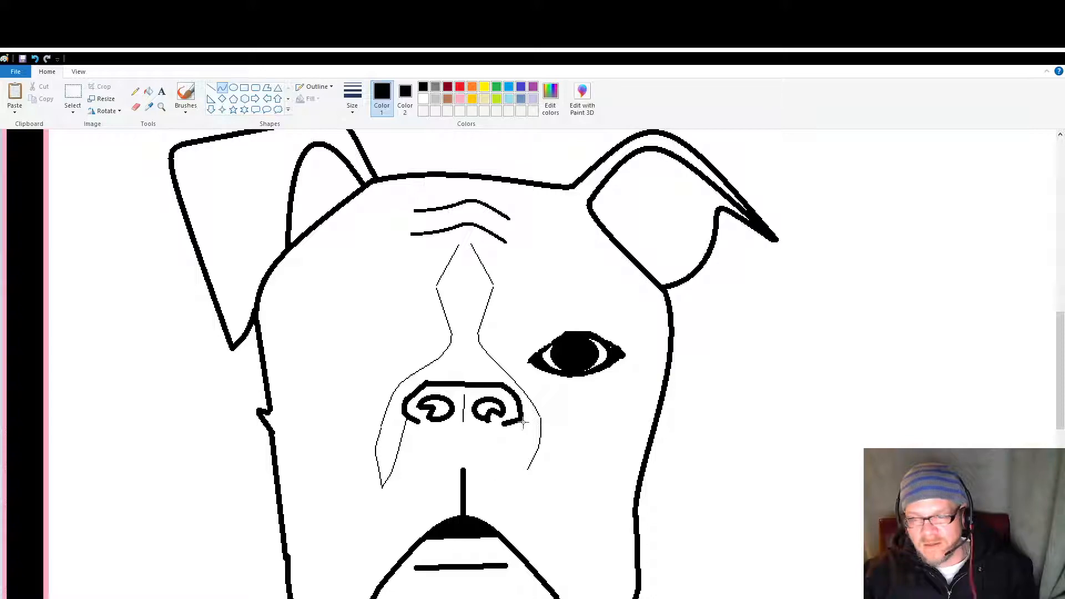
{"action": "mouse_move", "coordinate": [523, 423]}
{"action": "left_mouse_down"}
{"action": "mouse_move", "coordinate": [521, 470]}
{"action": "mouse_move", "coordinate": [519, 428]}
{"action": "left_mouse_up"}
{"action": "left_click", "coordinate": [366, 259]}
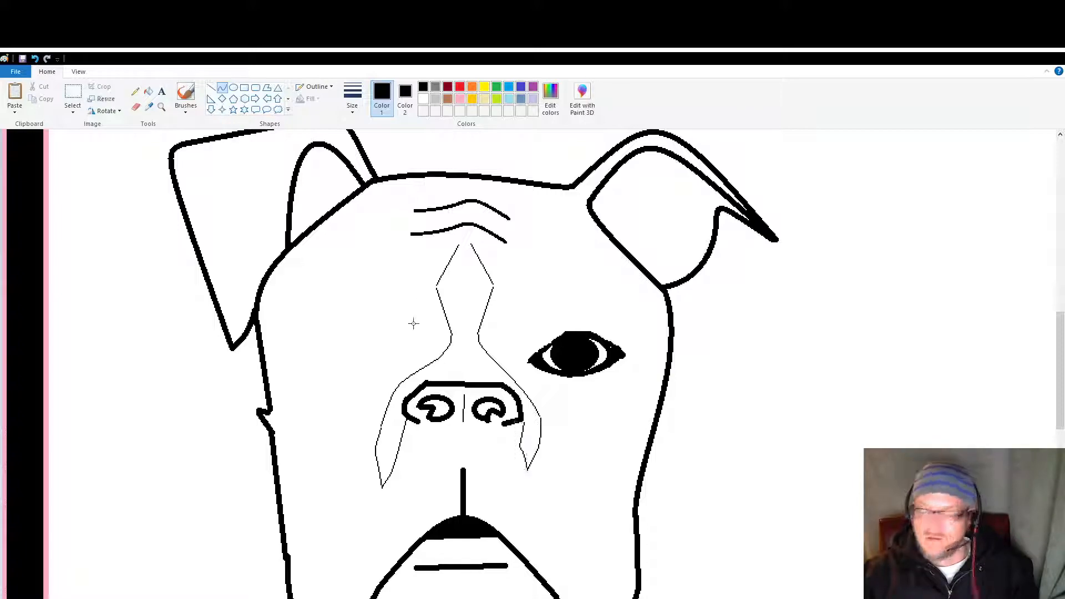
Step: Copy the finished right eye and place the duplicate on the left side of the face, level with the original
{"action": "scroll", "coordinate": [449, 369], "scroll_direction": "down", "scroll_amount": 2}
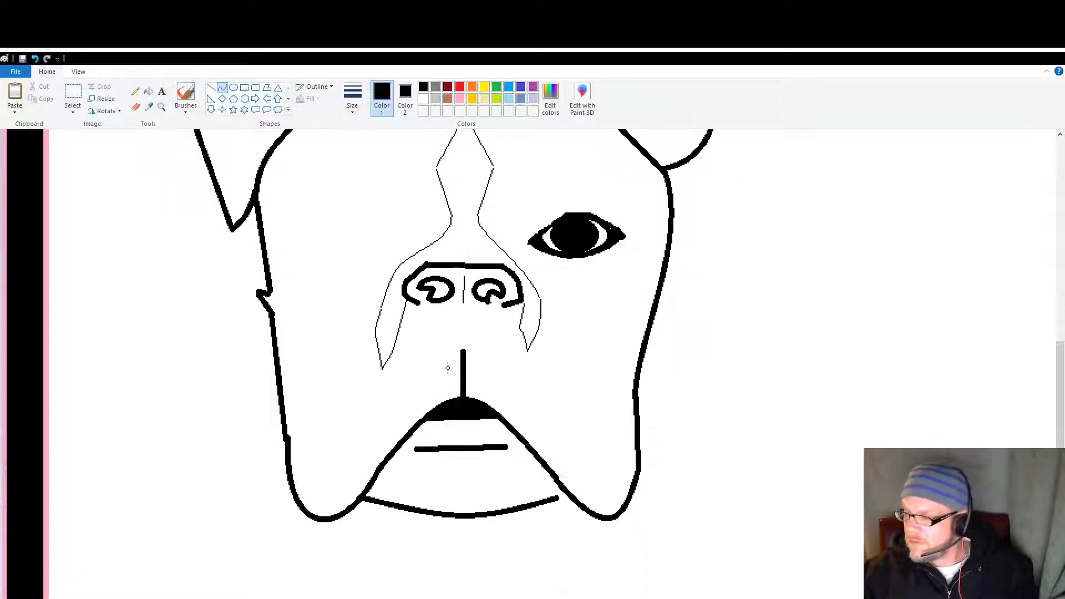
{"action": "left_click", "coordinate": [161, 107]}
{"action": "right_click", "coordinate": [309, 200]}
{"action": "scroll", "coordinate": [333, 250], "scroll_direction": "up", "scroll_amount": 1}
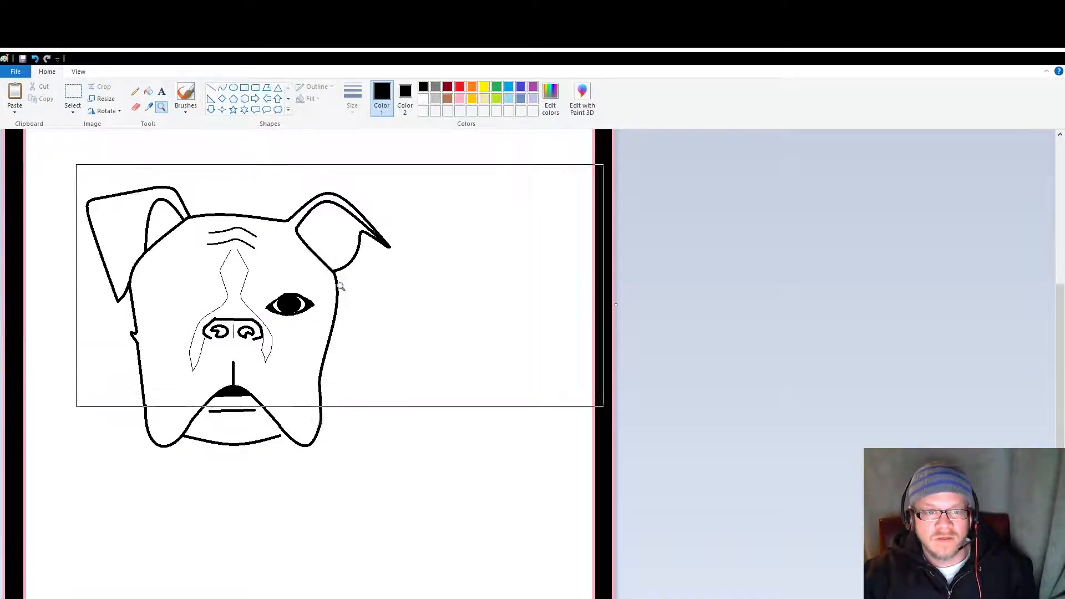
{"action": "left_click", "coordinate": [75, 91]}
{"action": "left_click_drag", "start_coordinate": [262, 286], "coordinate": [320, 317]}
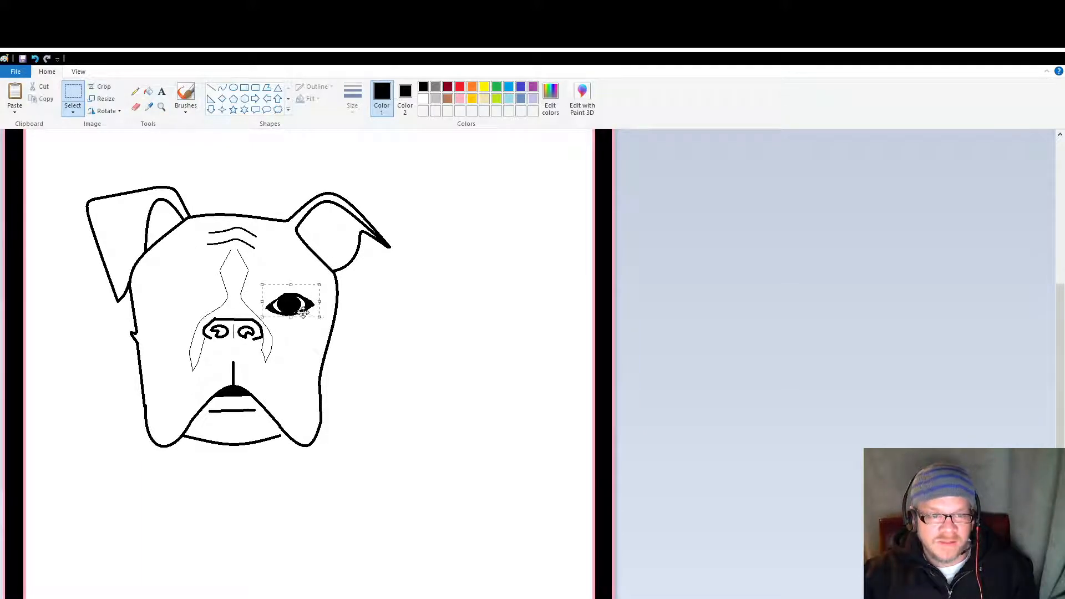
{"action": "left_click", "coordinate": [463, 312]}
{"action": "key", "text": "ctrl+v"}
{"action": "left_click_drag", "start_coordinate": [65, 159], "coordinate": [188, 296]}
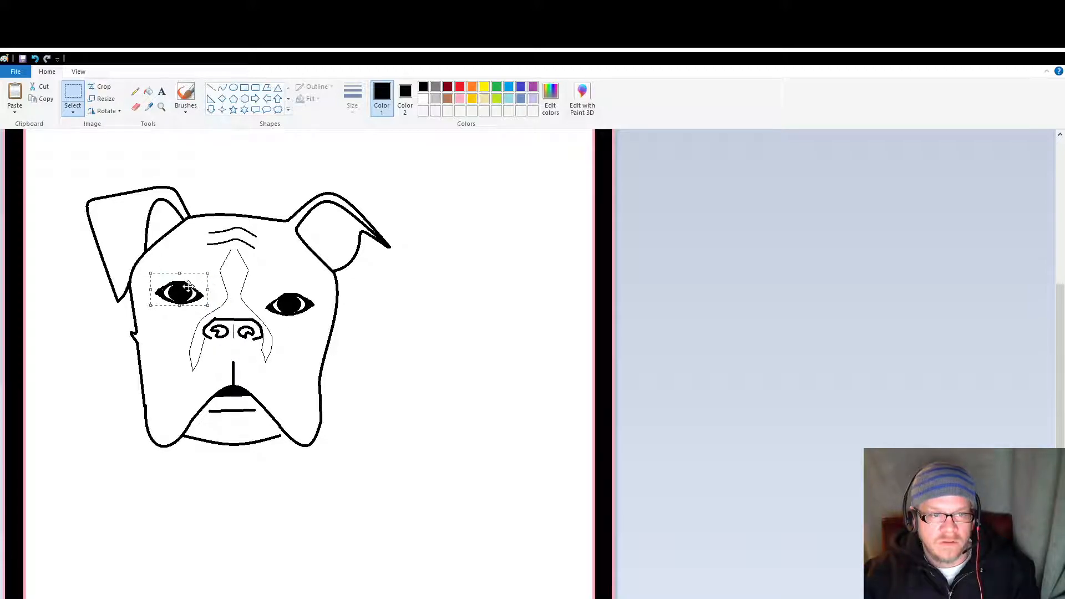
{"action": "left_click_drag", "start_coordinate": [181, 291], "coordinate": [173, 302]}
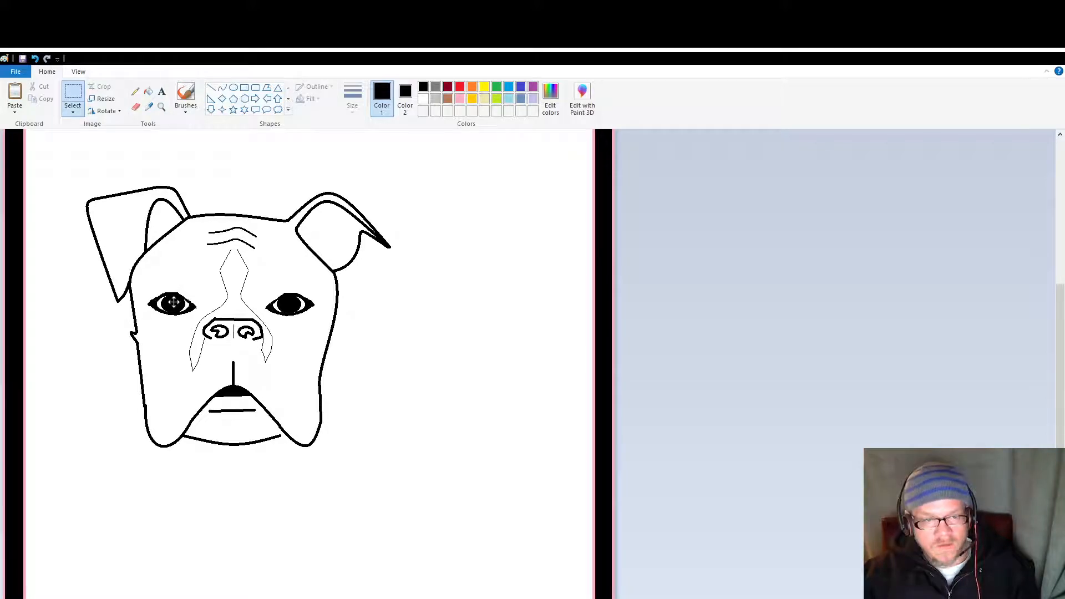
Step: Set the secondary colour to white and move the right eye slightly outward, away from the nose
{"action": "left_click_drag", "start_coordinate": [261, 283], "coordinate": [284, 303]}
{"action": "left_click", "coordinate": [405, 94]}
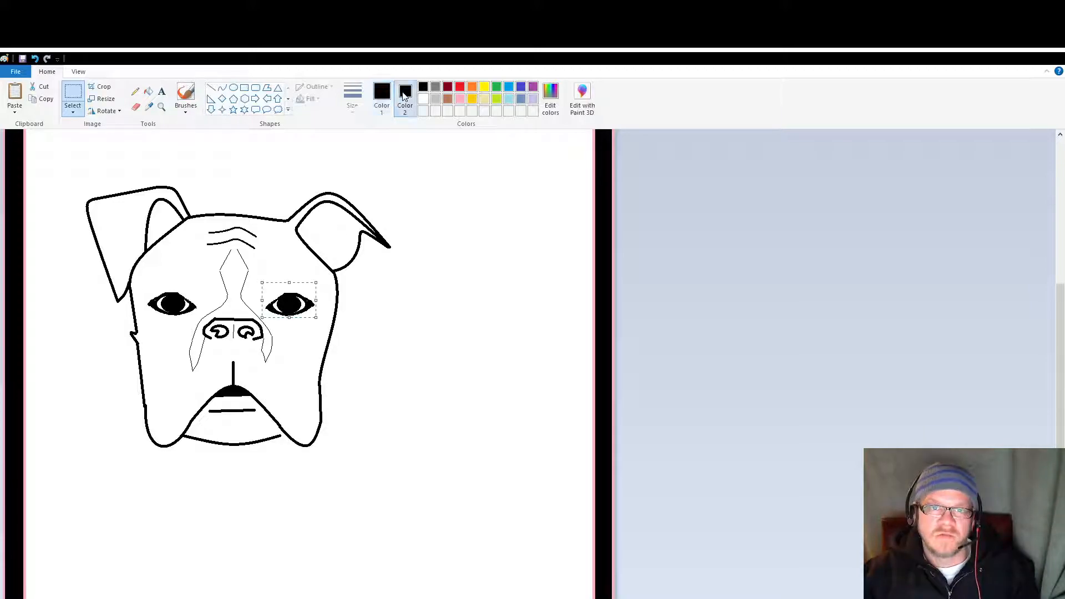
{"action": "left_click", "coordinate": [423, 99]}
{"action": "left_click_drag", "start_coordinate": [288, 296], "coordinate": [287, 297]}
{"action": "left_click", "coordinate": [287, 257]}
{"action": "left_click_drag", "start_coordinate": [270, 281], "coordinate": [317, 306]}
{"action": "left_click", "coordinate": [266, 276]}
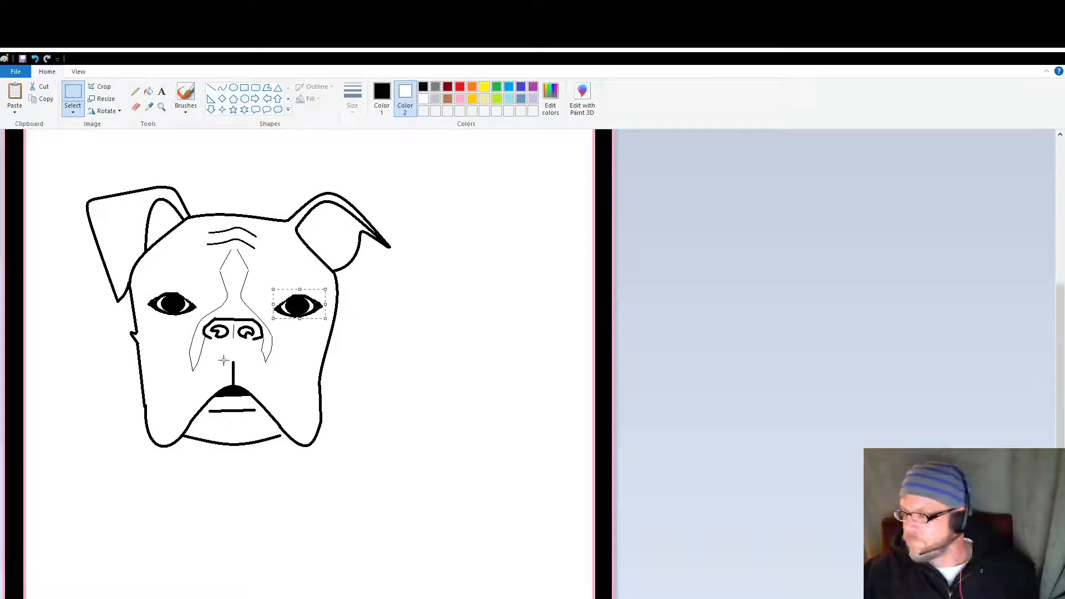
{"action": "left_click", "coordinate": [385, 380]}
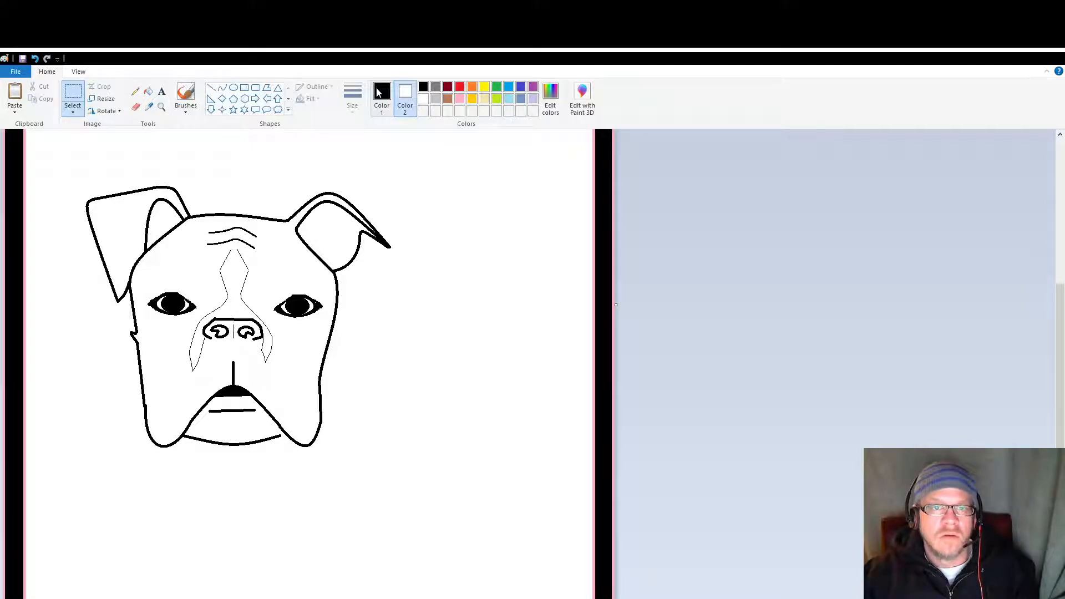
{"action": "left_click", "coordinate": [222, 88]}
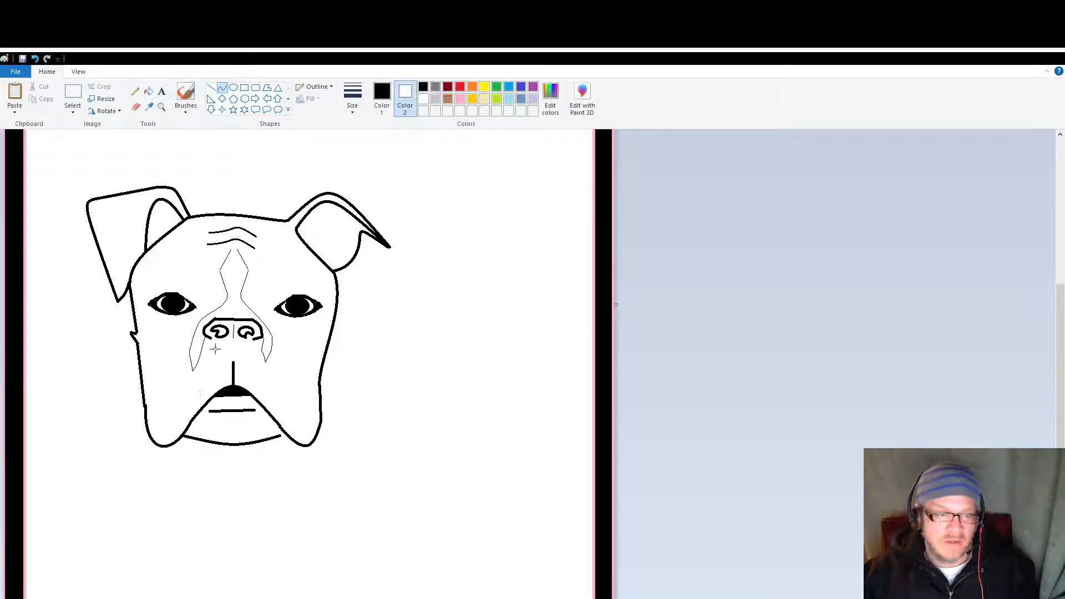
{"action": "left_click_drag", "start_coordinate": [209, 339], "coordinate": [197, 387]}
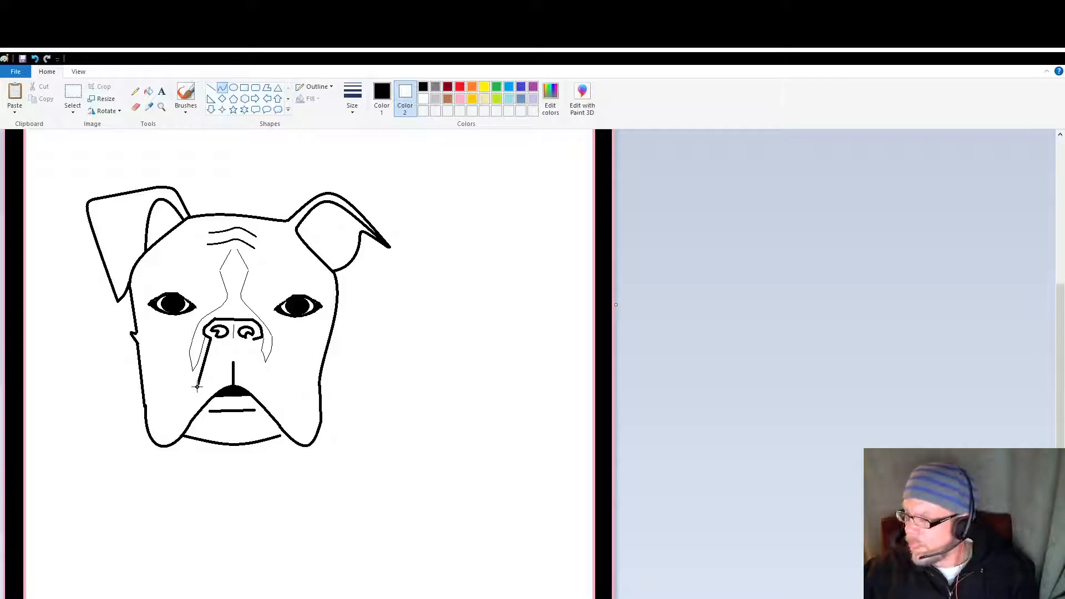
{"action": "mouse_move", "coordinate": [197, 387]}
{"action": "left_mouse_down"}
{"action": "mouse_move", "coordinate": [193, 396]}
{"action": "mouse_move", "coordinate": [205, 387]}
{"action": "mouse_move", "coordinate": [169, 380]}
{"action": "mouse_move", "coordinate": [187, 383]}
{"action": "left_mouse_up"}
{"action": "key", "text": "ctrl+z"}
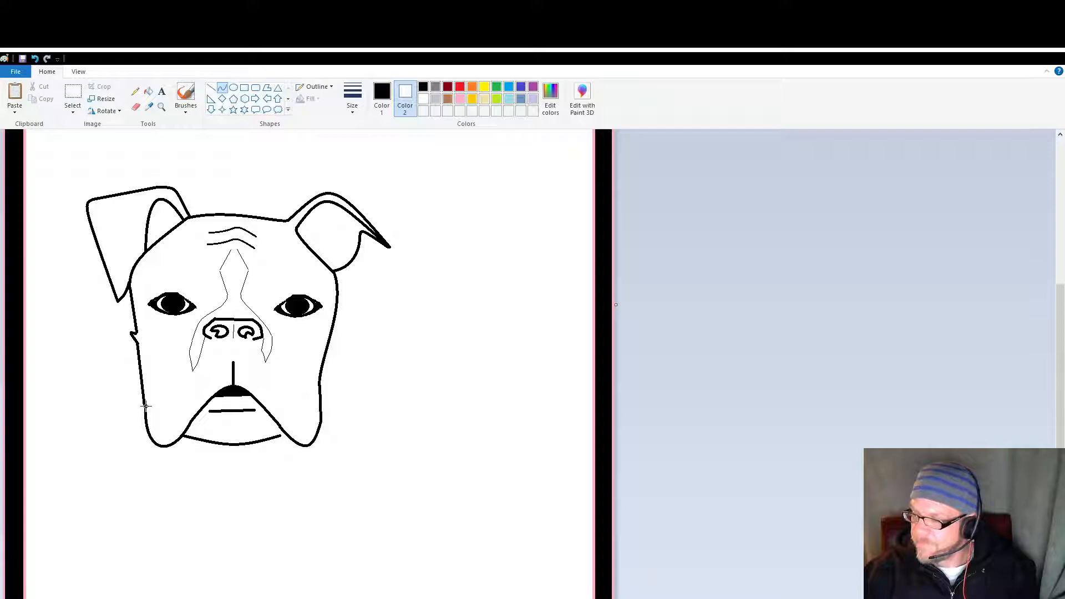
Step: Draw a thick curve from the left edge of the face at cheek level up to the marking beside the nose, arching it outward
{"action": "left_click_drag", "start_coordinate": [146, 406], "coordinate": [200, 320]}
{"action": "left_click_drag", "start_coordinate": [173, 357], "coordinate": [174, 336]}
{"action": "left_click", "coordinate": [174, 336]}
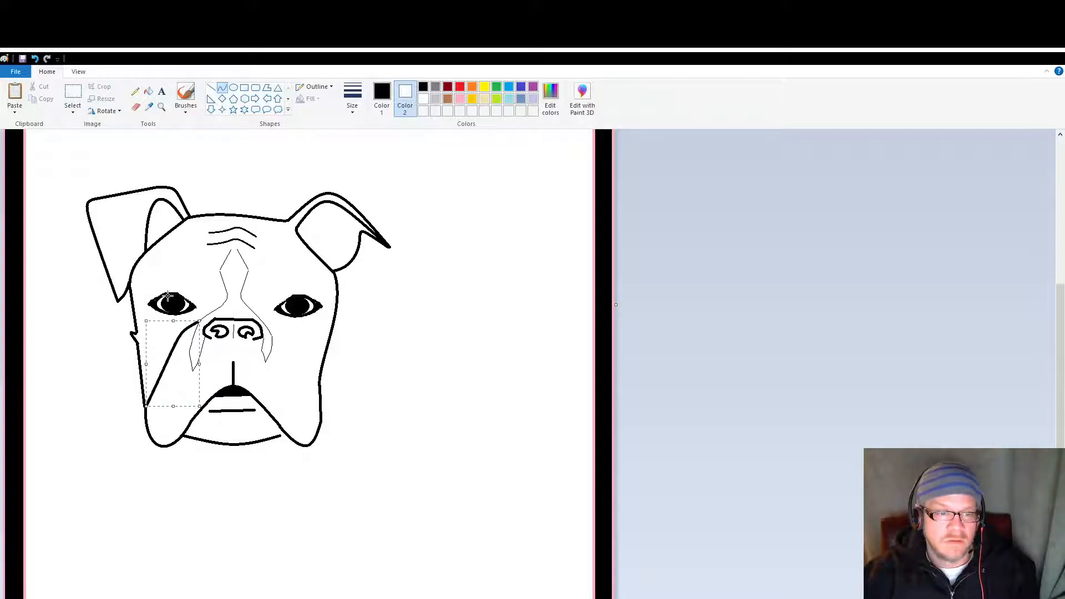
{"action": "left_click", "coordinate": [426, 450]}
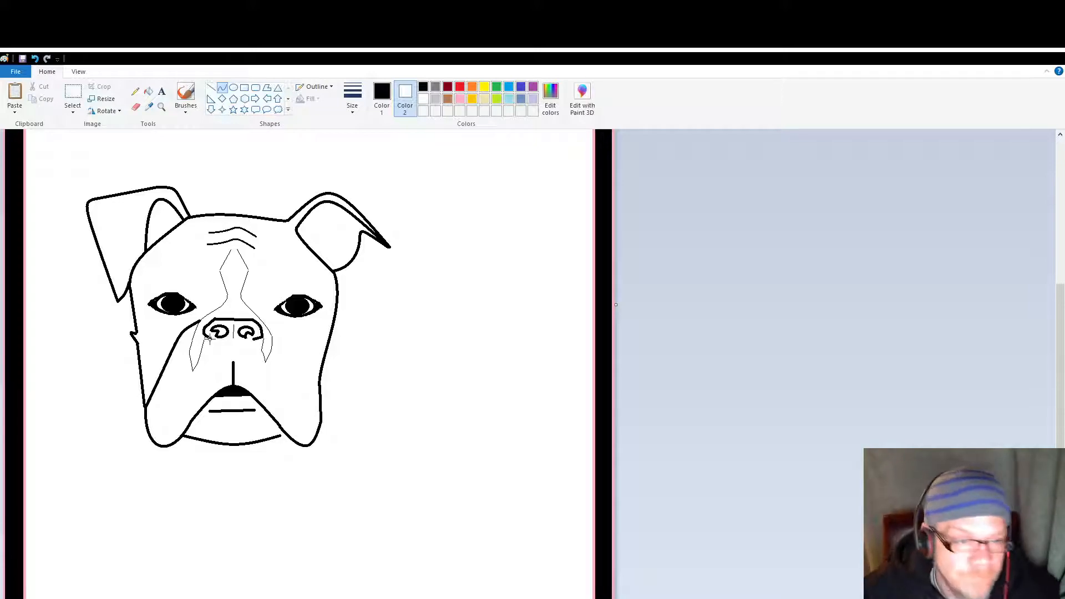
Step: Close the underside of the nose with two curves and a short line, and erase the pieces joining it to the vertical mouth line
{"action": "mouse_move", "coordinate": [210, 339]}
{"action": "left_mouse_down"}
{"action": "mouse_move", "coordinate": [234, 362]}
{"action": "mouse_move", "coordinate": [253, 340]}
{"action": "mouse_move", "coordinate": [229, 343]}
{"action": "left_mouse_up"}
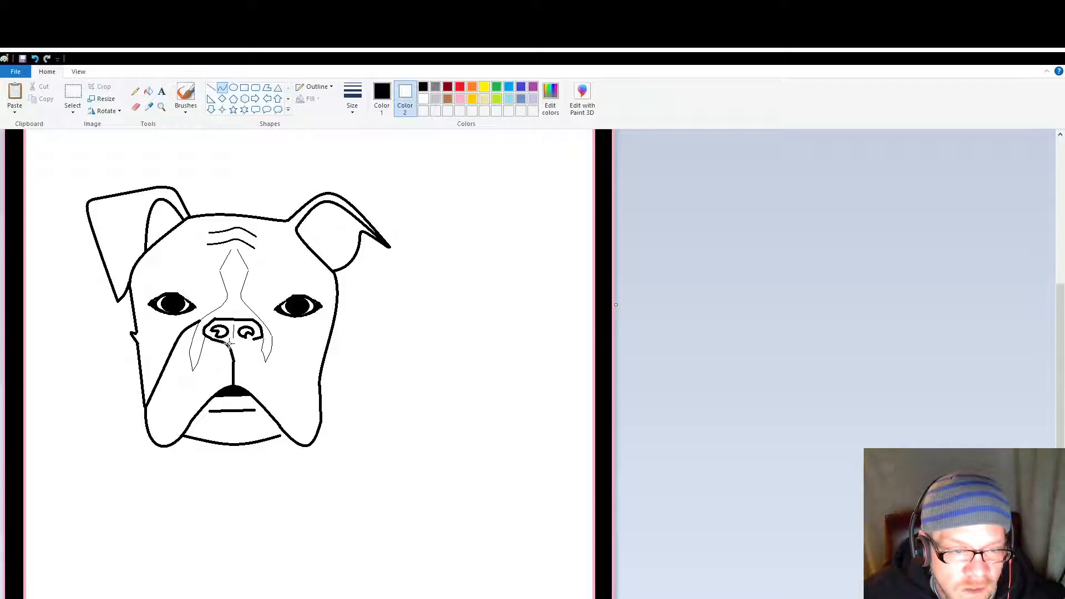
{"action": "left_click", "coordinate": [231, 345]}
{"action": "left_click", "coordinate": [247, 364]}
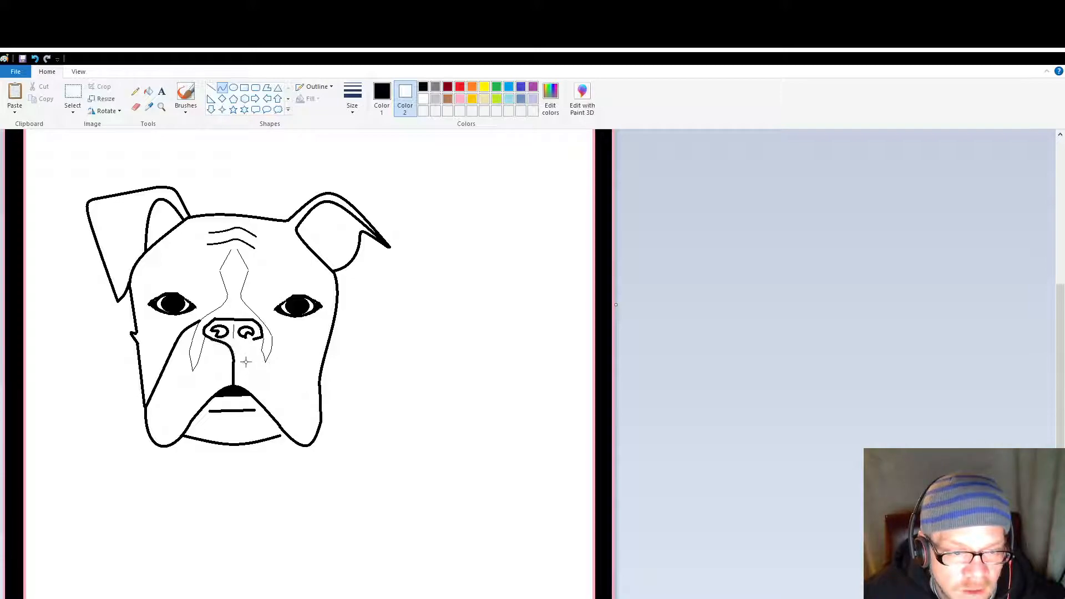
{"action": "mouse_move", "coordinate": [253, 339]}
{"action": "left_mouse_down"}
{"action": "mouse_move", "coordinate": [232, 349]}
{"action": "mouse_move", "coordinate": [238, 341]}
{"action": "left_mouse_up"}
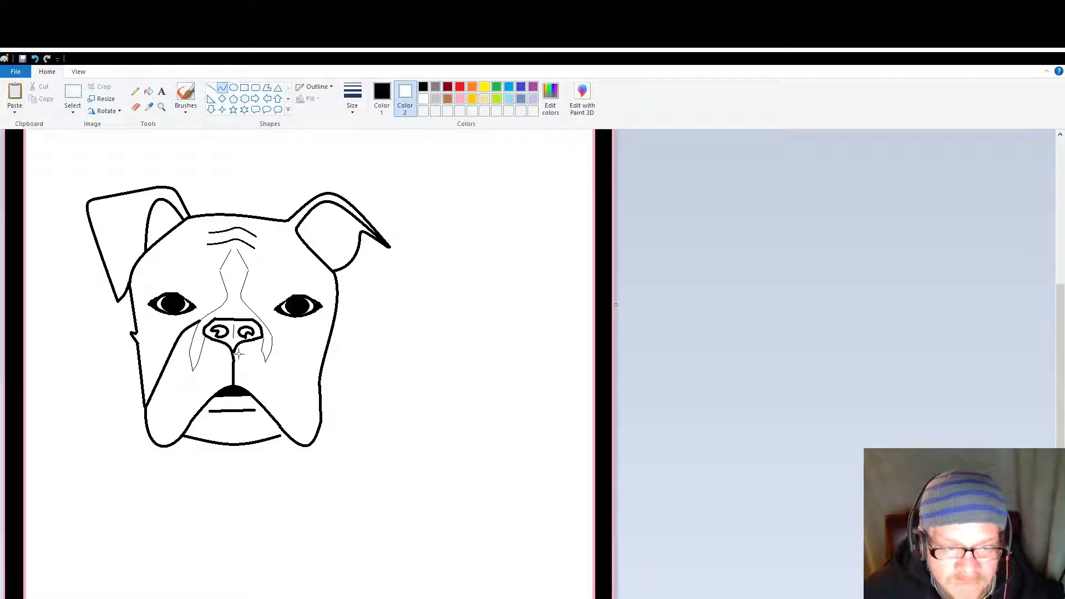
{"action": "left_click", "coordinate": [211, 87]}
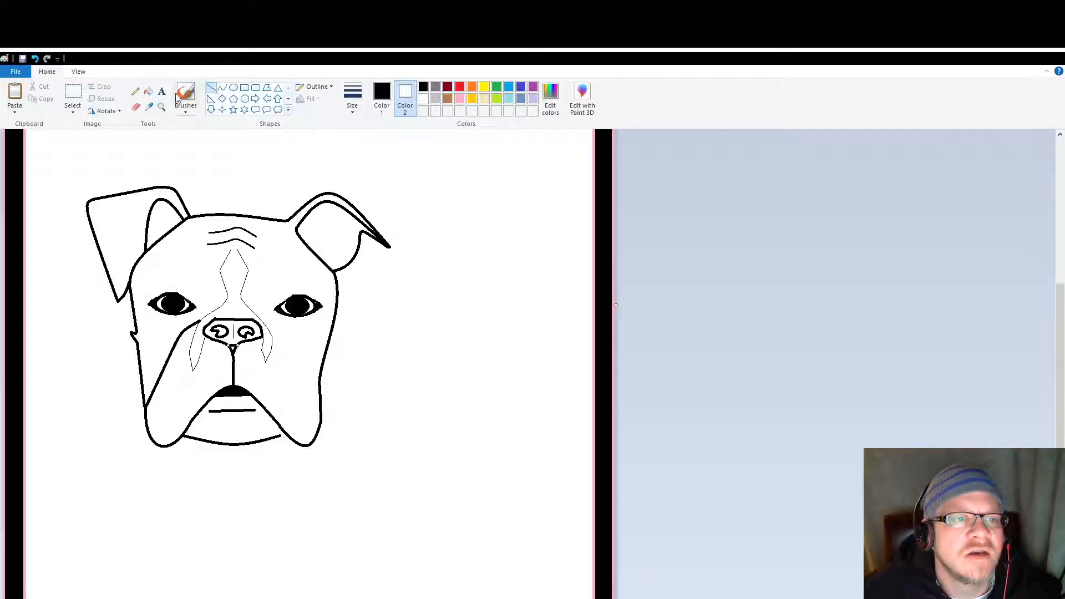
{"action": "left_click", "coordinate": [135, 107]}
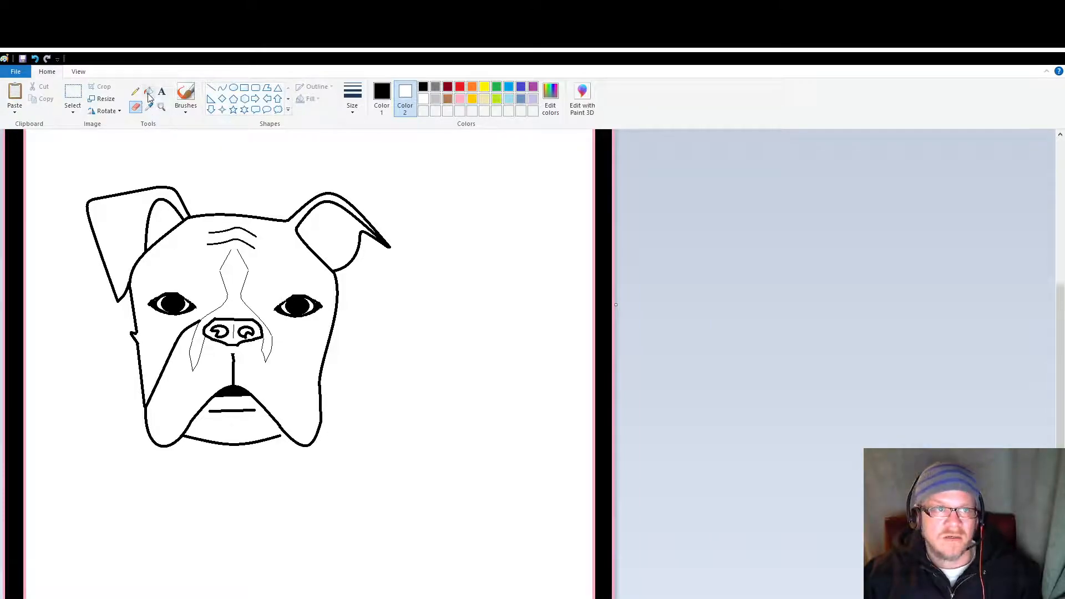
Step: Draw a matching thick curve from the marking on the right side of the nose down to the right edge of the face
{"action": "left_click", "coordinate": [222, 89]}
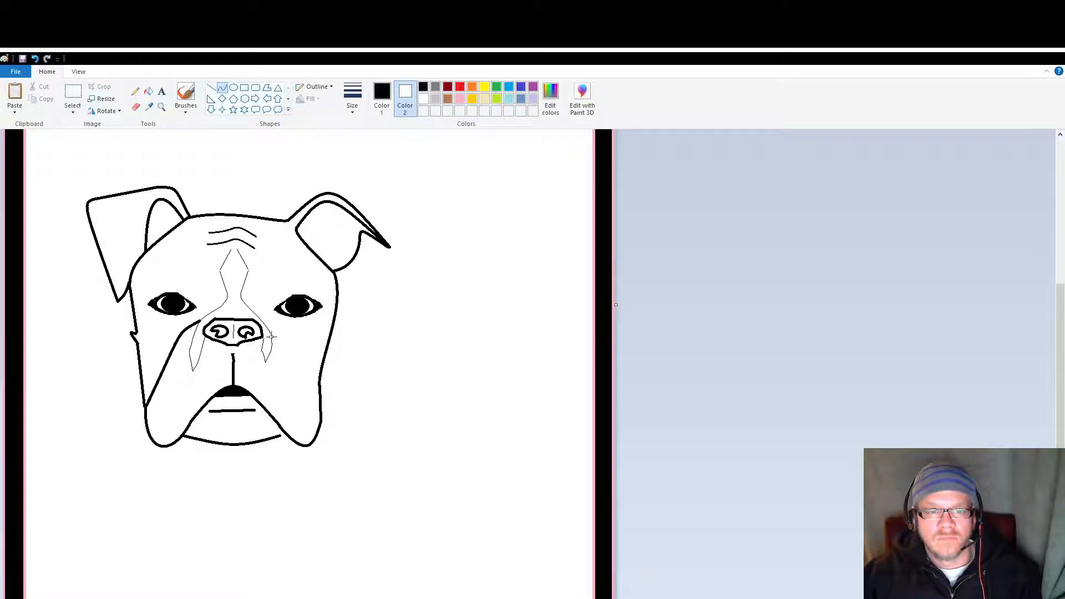
{"action": "left_click_drag", "start_coordinate": [273, 336], "coordinate": [298, 346]}
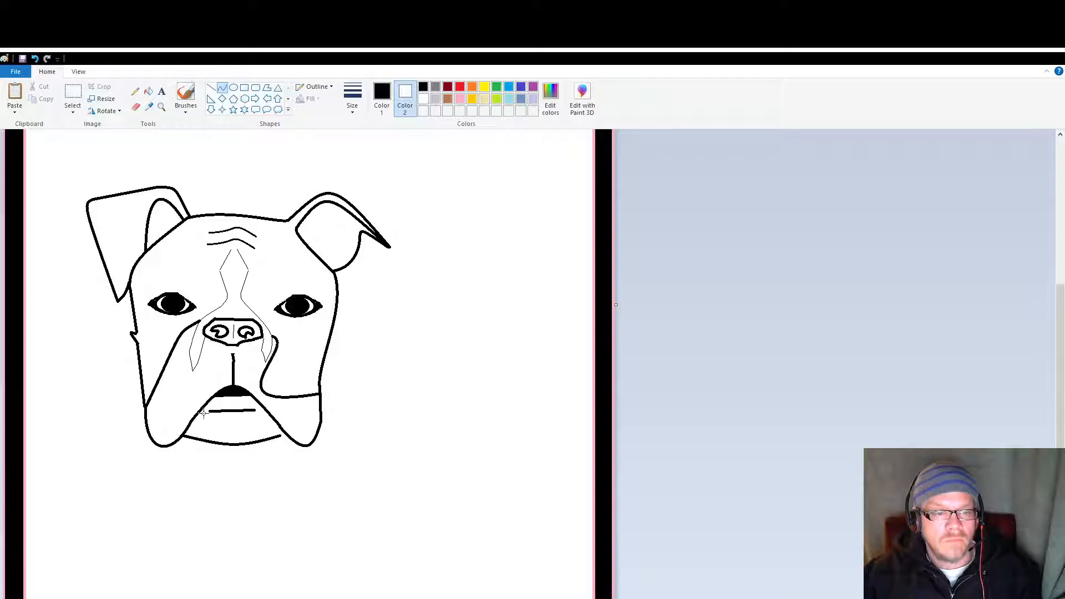
{"action": "left_click_drag", "start_coordinate": [293, 355], "coordinate": [295, 352]}
{"action": "left_click", "coordinate": [309, 514]}
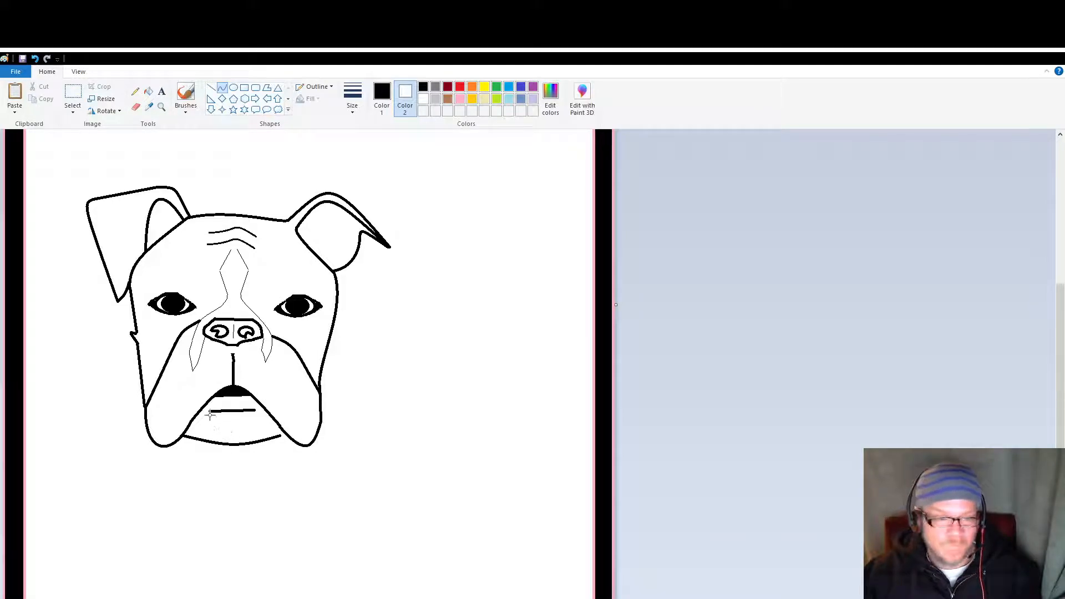
Step: Extend both ends of the lower mouth line with curves running down along the jowls to the chin corners, removing the stray dot
{"action": "mouse_move", "coordinate": [208, 410]}
{"action": "left_mouse_down"}
{"action": "mouse_move", "coordinate": [186, 431]}
{"action": "mouse_move", "coordinate": [199, 412]}
{"action": "left_mouse_up"}
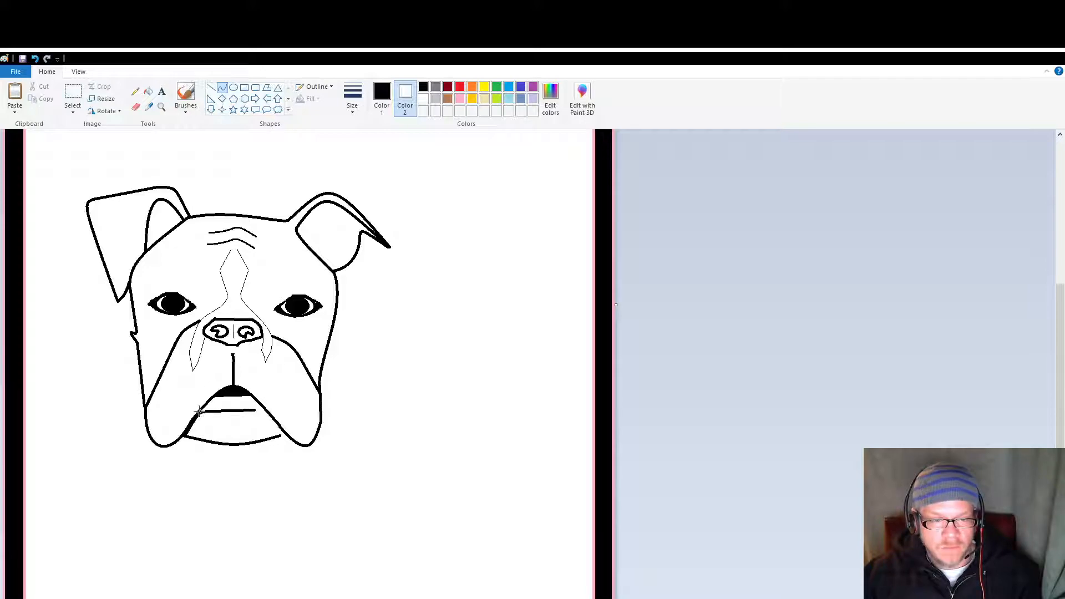
{"action": "left_click", "coordinate": [278, 472]}
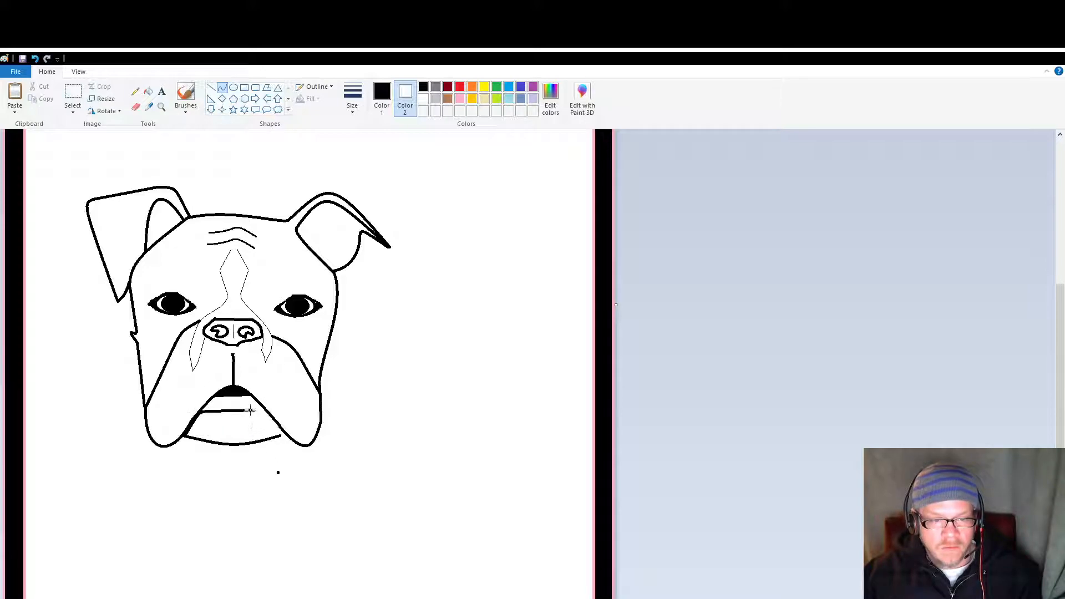
{"action": "left_click_drag", "start_coordinate": [254, 410], "coordinate": [275, 450]}
{"action": "left_click", "coordinate": [274, 450]}
{"action": "key", "text": "Delete"}
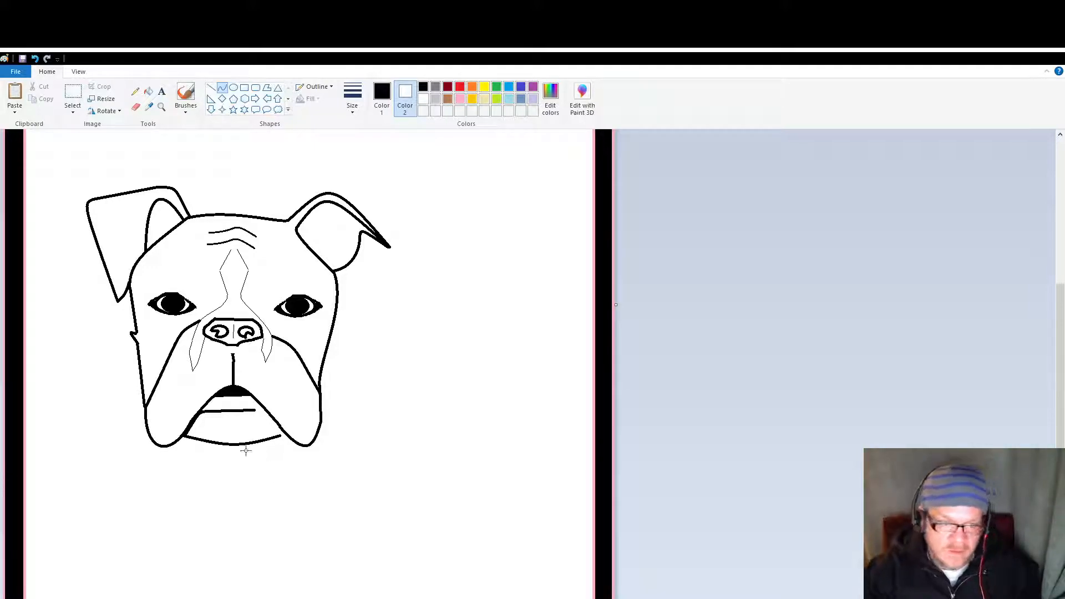
{"action": "mouse_move", "coordinate": [254, 411]}
{"action": "left_mouse_down"}
{"action": "mouse_move", "coordinate": [283, 433]}
{"action": "mouse_move", "coordinate": [267, 416]}
{"action": "left_mouse_up"}
{"action": "left_click", "coordinate": [282, 493]}
Step: Close the gap at the right chin corner, draw a second line just above the lower mouth line and fill the strip between them black
{"action": "left_click", "coordinate": [211, 88]}
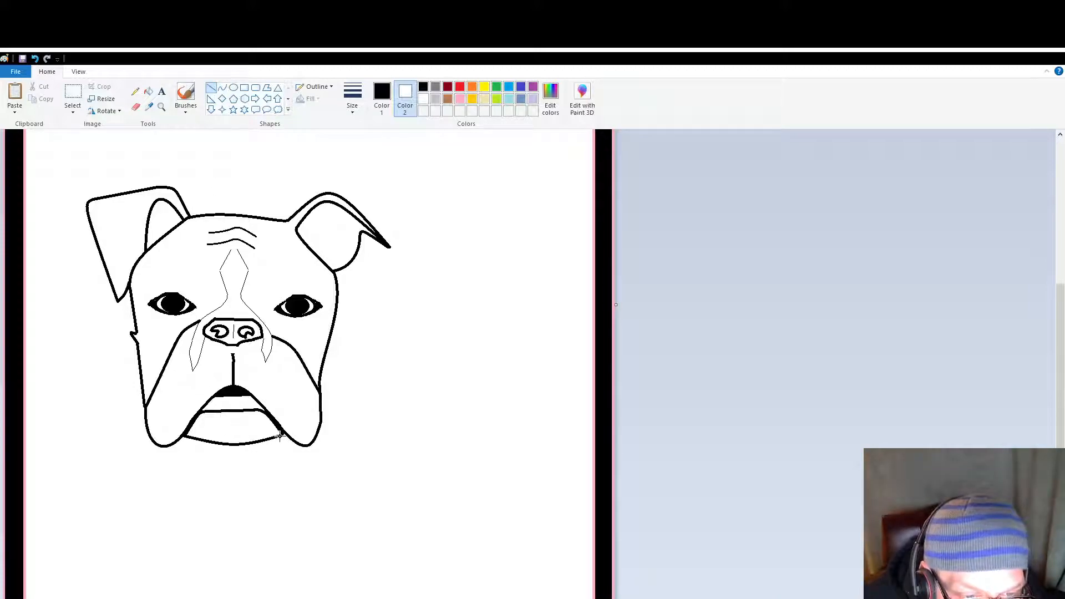
{"action": "left_click_drag", "start_coordinate": [276, 436], "coordinate": [275, 437]}
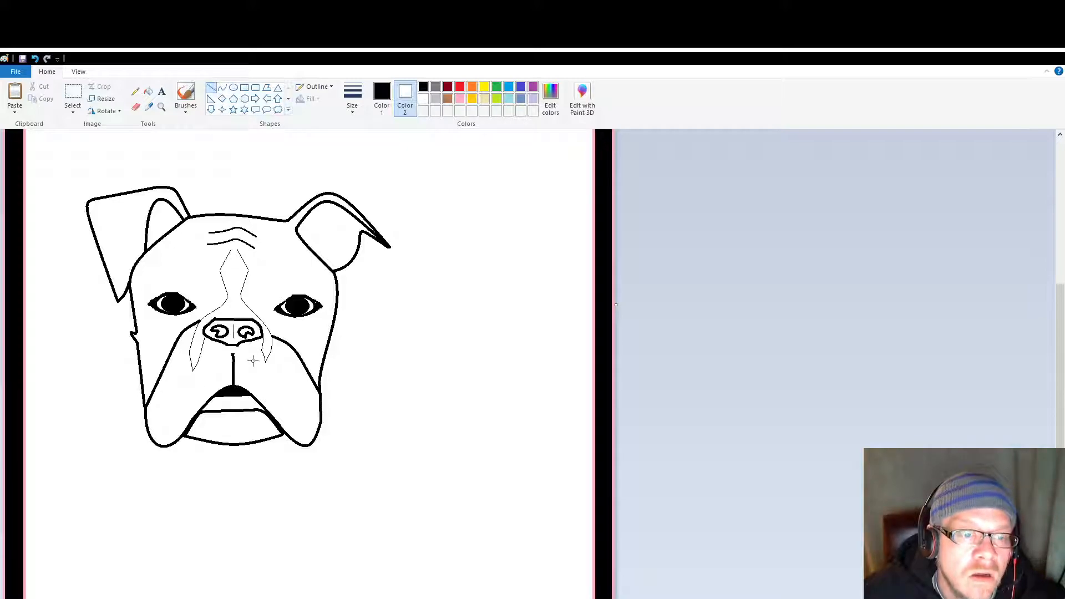
{"action": "left_click_drag", "start_coordinate": [203, 409], "coordinate": [261, 406]}
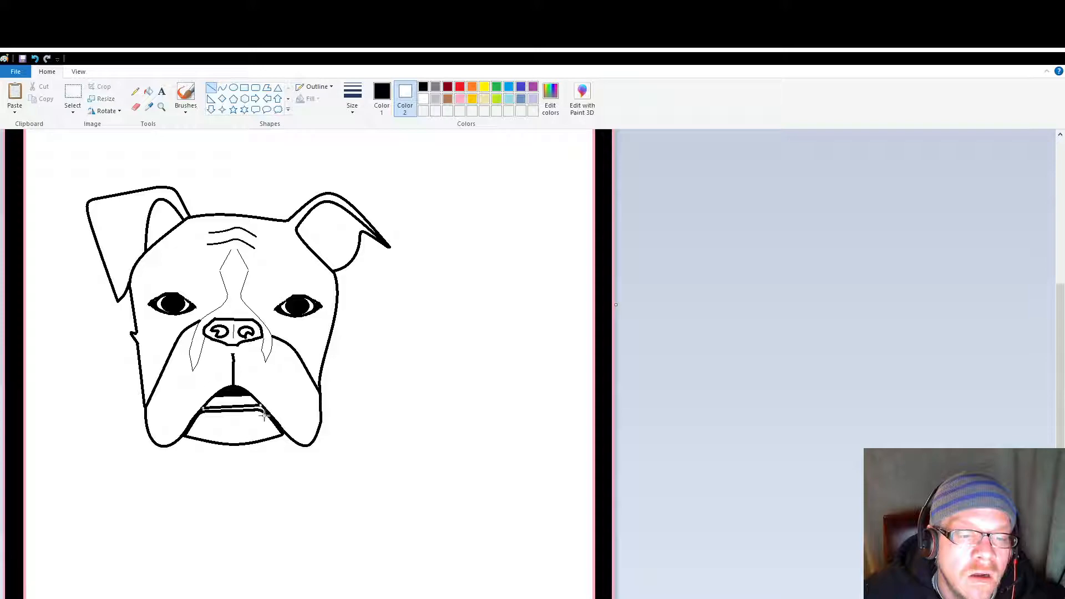
{"action": "left_click", "coordinate": [148, 91]}
{"action": "left_click", "coordinate": [260, 409]}
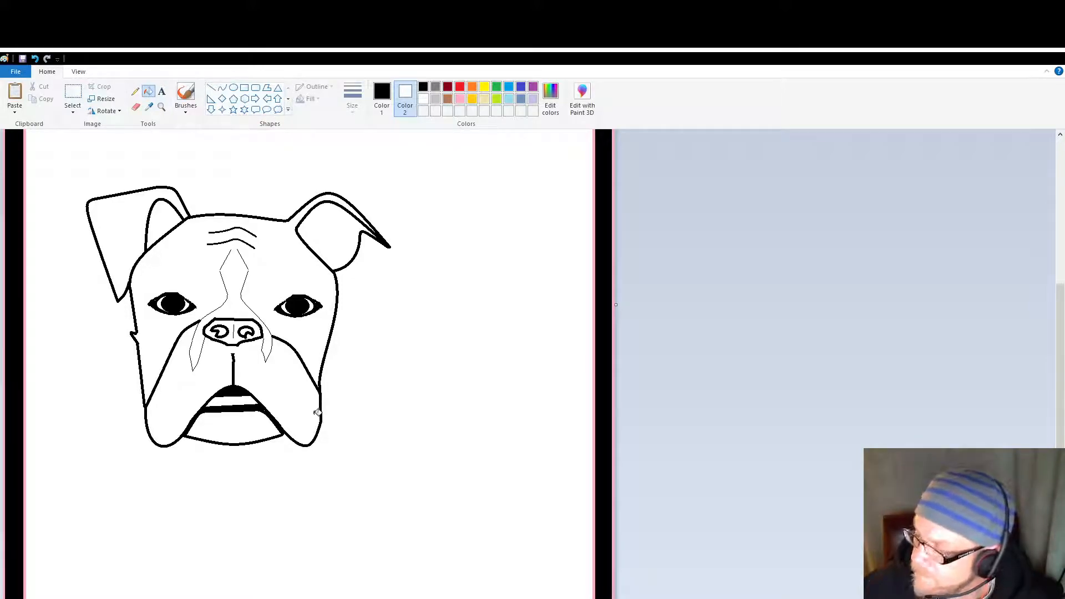
{"action": "left_click", "coordinate": [293, 404]}
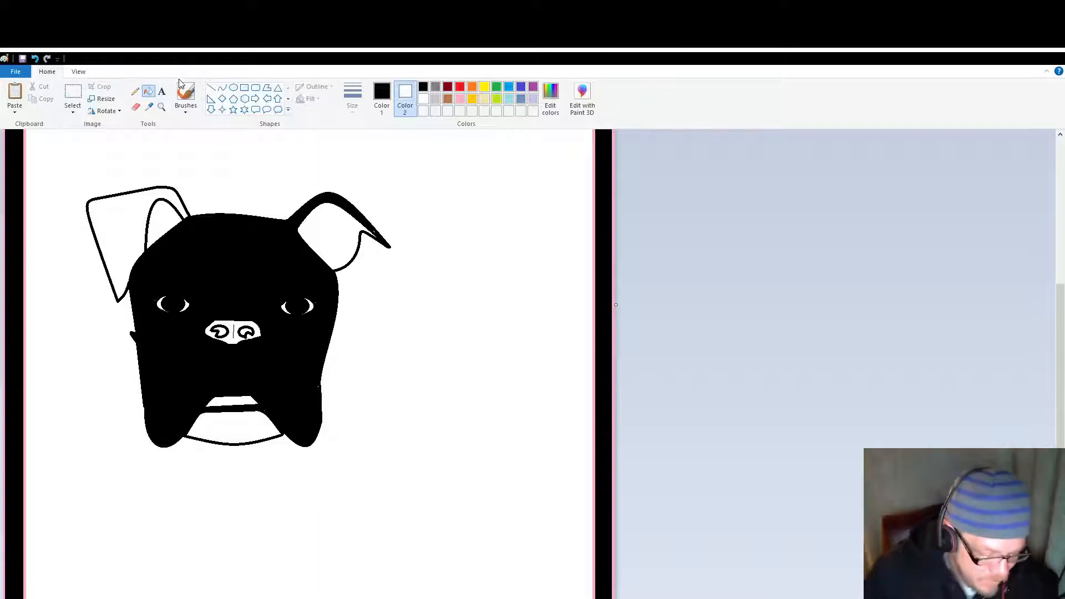
{"action": "key", "text": "ctrl+z"}
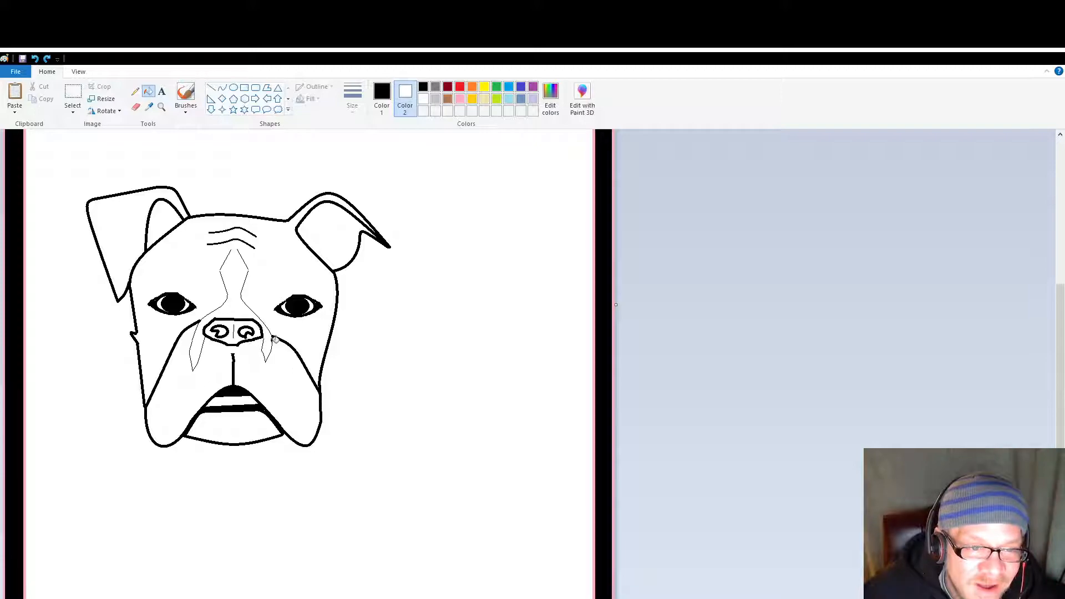
{"action": "left_click", "coordinate": [135, 92]}
{"action": "left_click", "coordinate": [222, 88]}
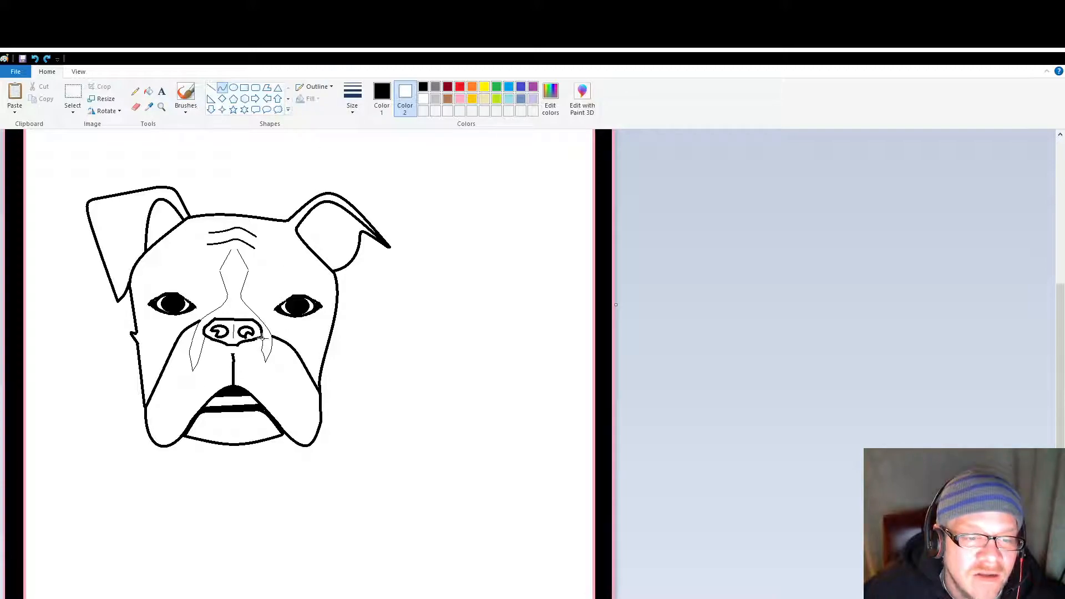
{"action": "left_click_drag", "start_coordinate": [262, 344], "coordinate": [294, 360]}
{"action": "key", "text": "ctrl+z"}
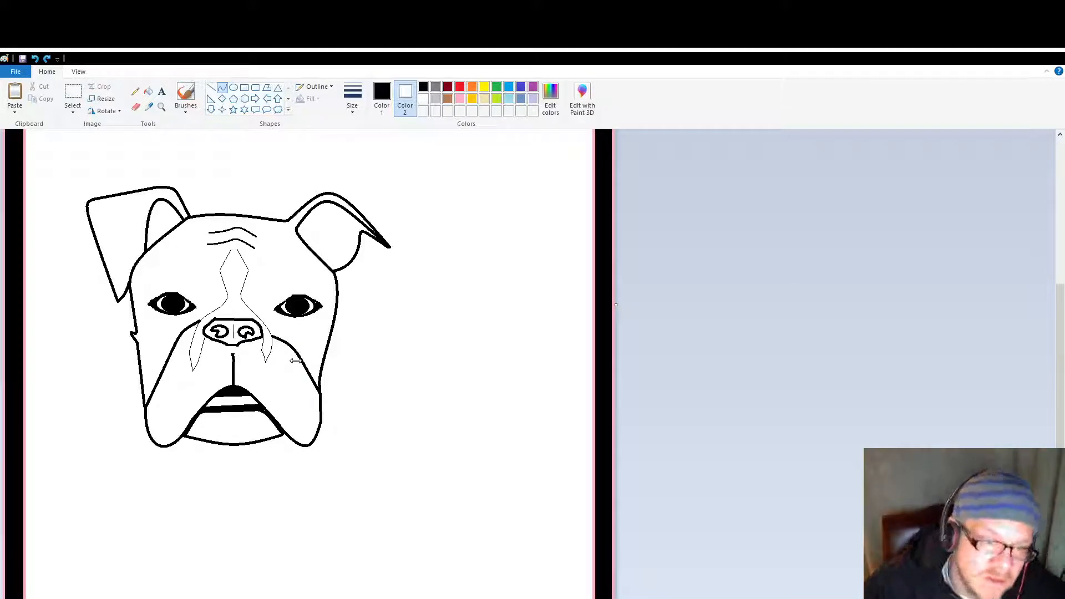
Step: Trace the outer edge of the right nose marking and the upper edge of the left one with thick curves
{"action": "left_click_drag", "start_coordinate": [242, 295], "coordinate": [275, 334]}
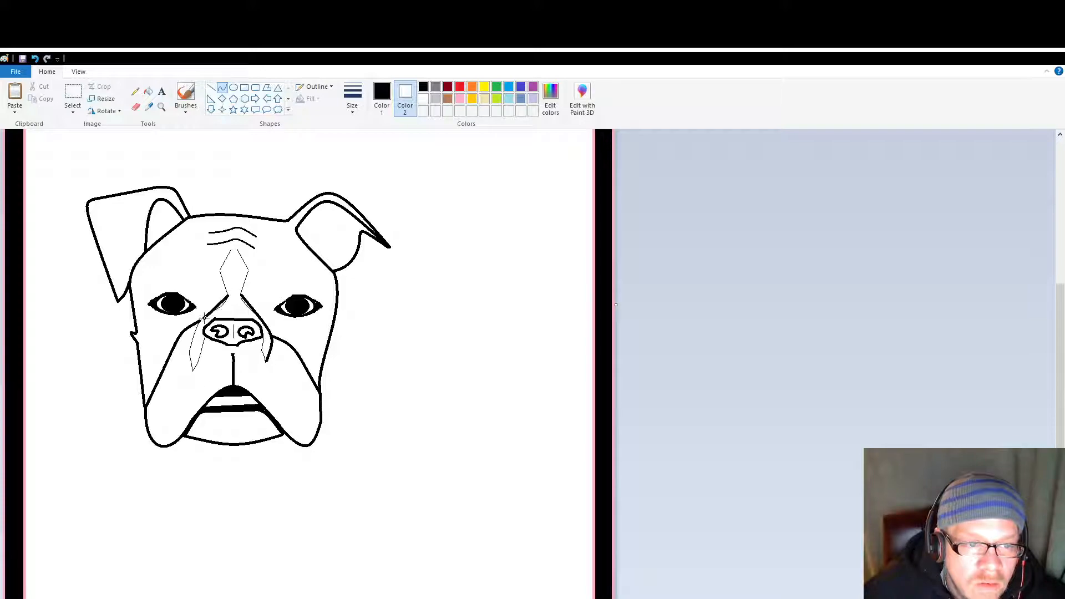
{"action": "left_click_drag", "start_coordinate": [222, 303], "coordinate": [222, 304]}
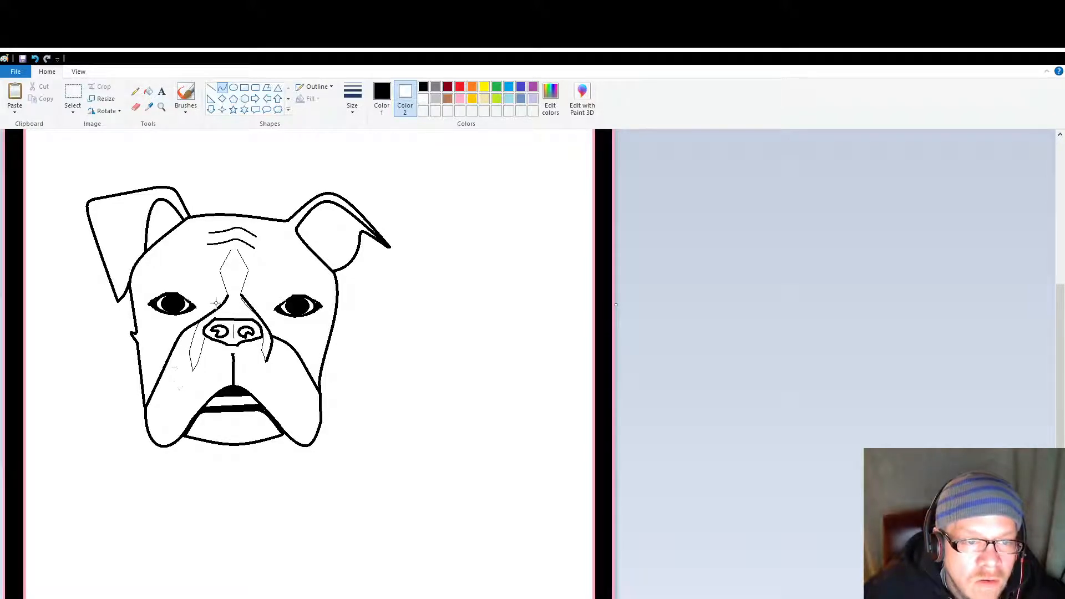
{"action": "left_click", "coordinate": [225, 302]}
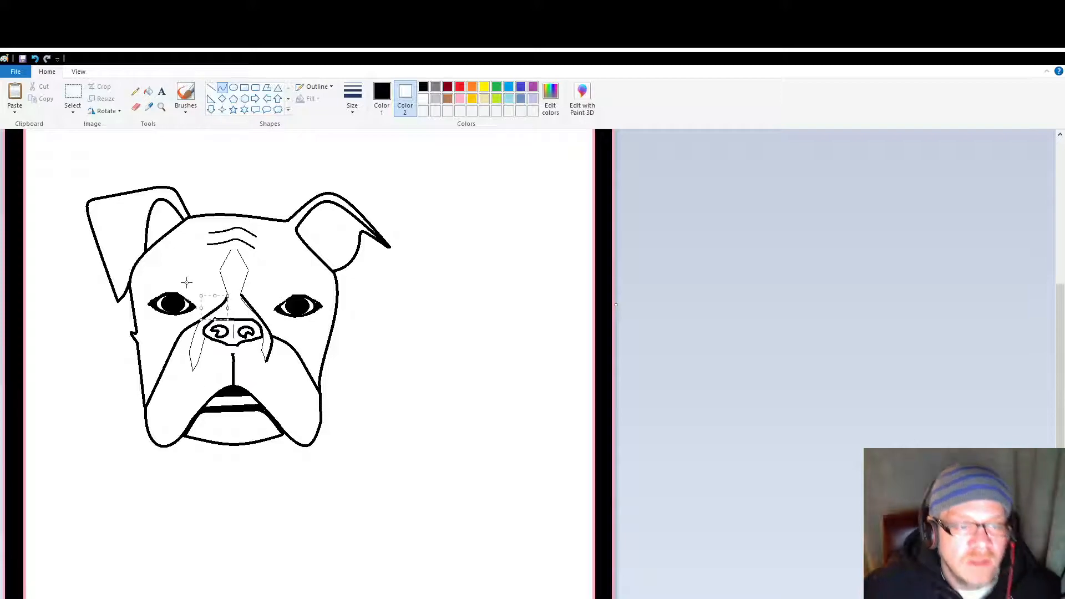
{"action": "left_click", "coordinate": [200, 395]}
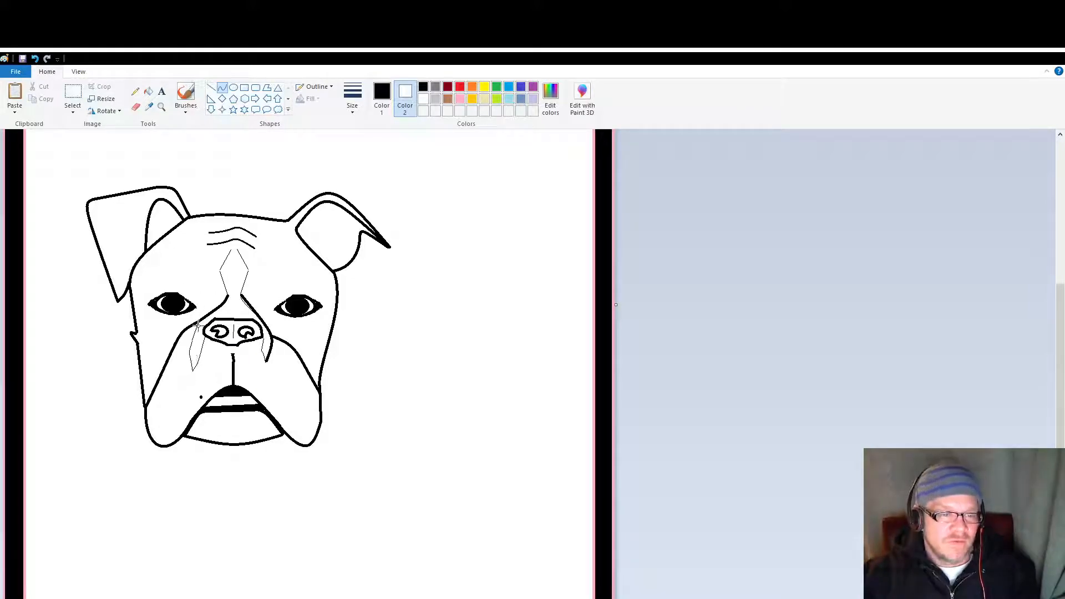
{"action": "left_click_drag", "start_coordinate": [198, 323], "coordinate": [170, 364]}
{"action": "left_click", "coordinate": [169, 419]}
{"action": "key", "text": "ctrl+z"}
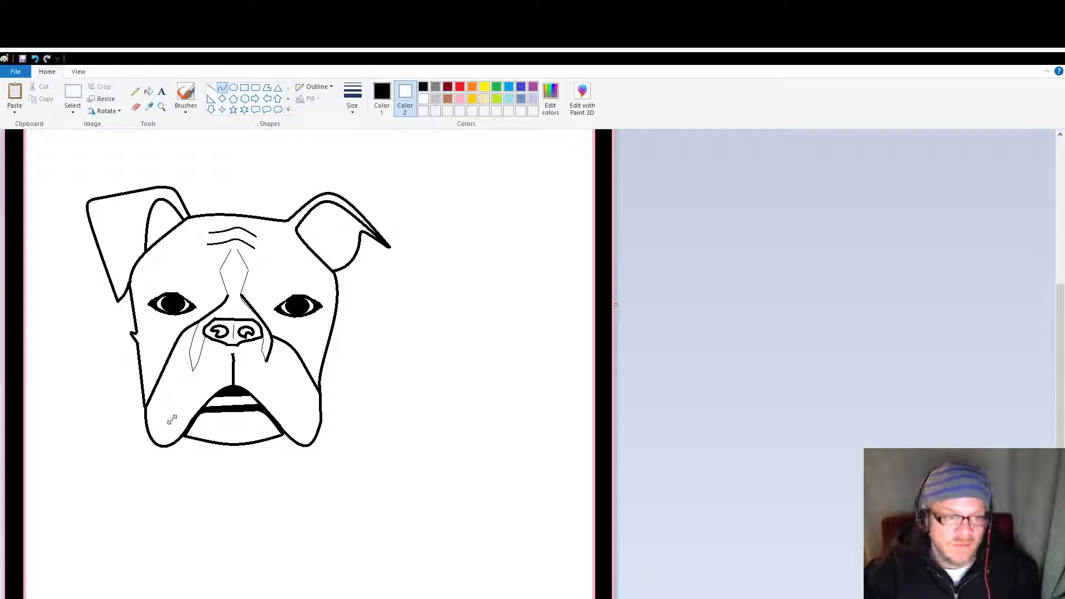
Step: Trace the rest of the left nose marking down to its point and the inner edge of the right marking with thick curves
{"action": "mouse_move", "coordinate": [188, 345]}
{"action": "left_mouse_down"}
{"action": "mouse_move", "coordinate": [192, 371]}
{"action": "mouse_move", "coordinate": [185, 342]}
{"action": "left_mouse_up"}
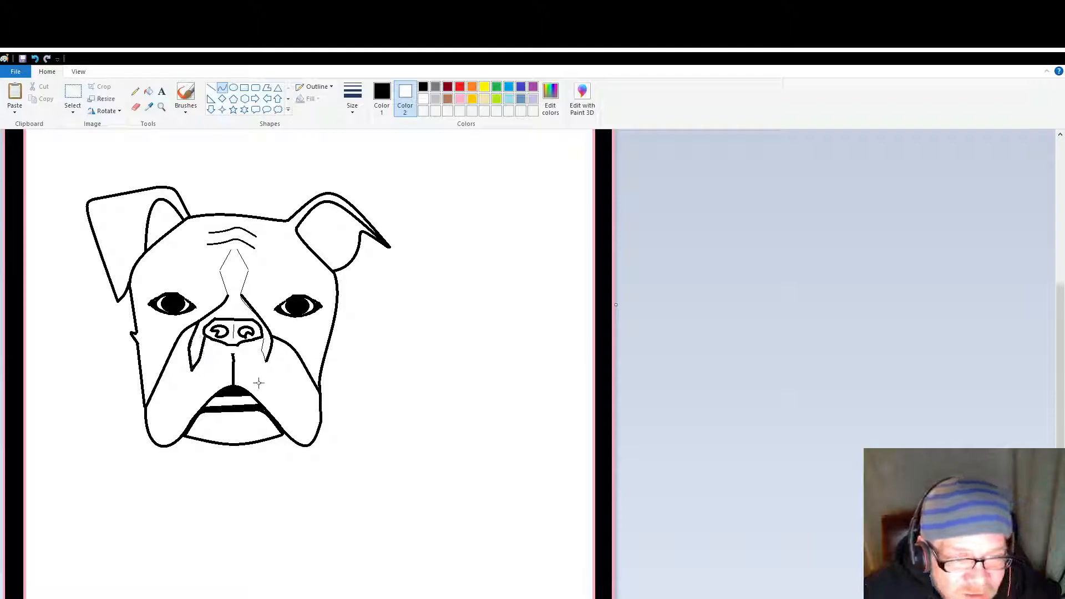
{"action": "left_click_drag", "start_coordinate": [263, 337], "coordinate": [267, 360]}
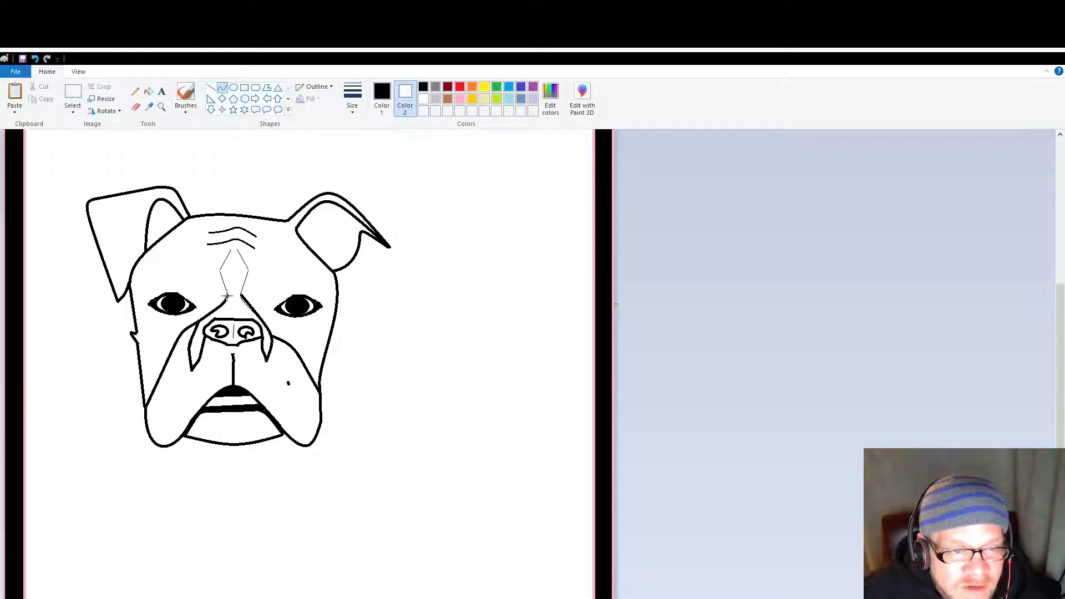
{"action": "left_click_drag", "start_coordinate": [281, 384], "coordinate": [232, 369]}
{"action": "left_click", "coordinate": [266, 390]}
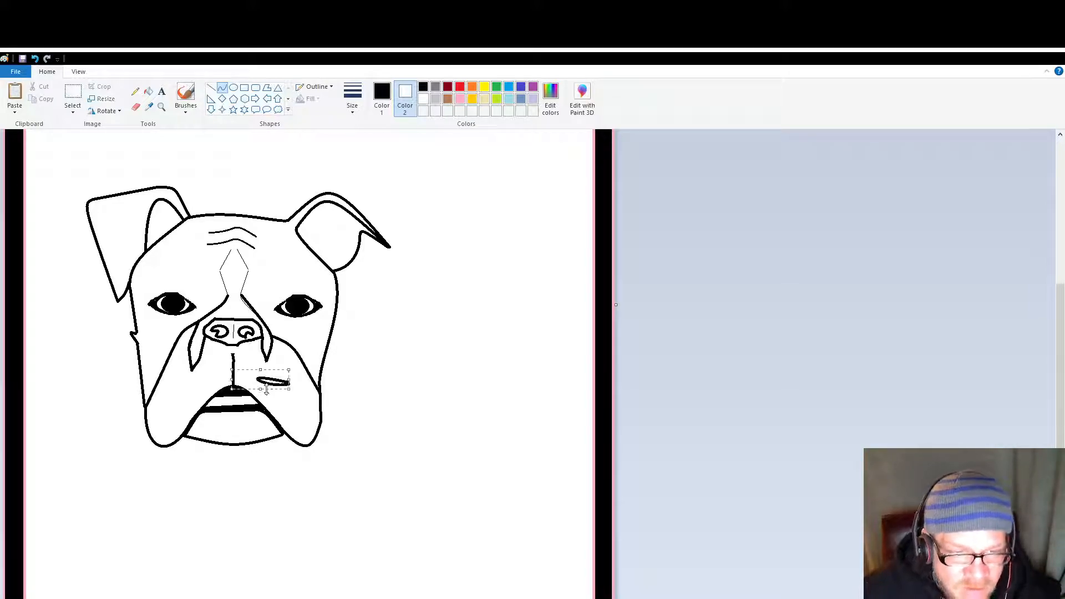
{"action": "key", "text": "ctrl+z"}
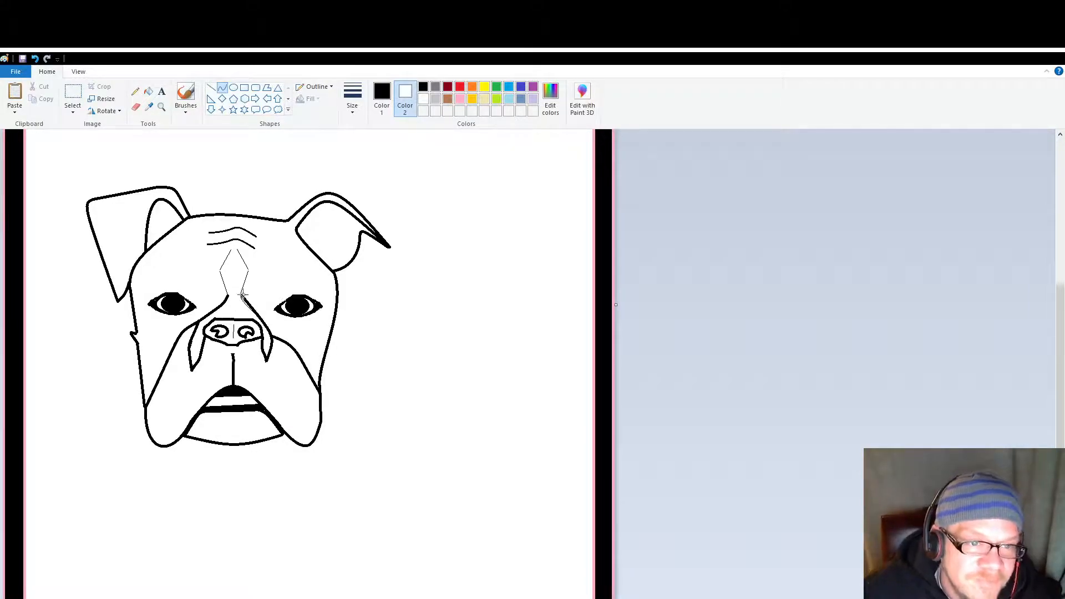
Step: Thicken the upper end of the right nose marking with a short straight line just below the forehead diamond
{"action": "left_click", "coordinate": [211, 87]}
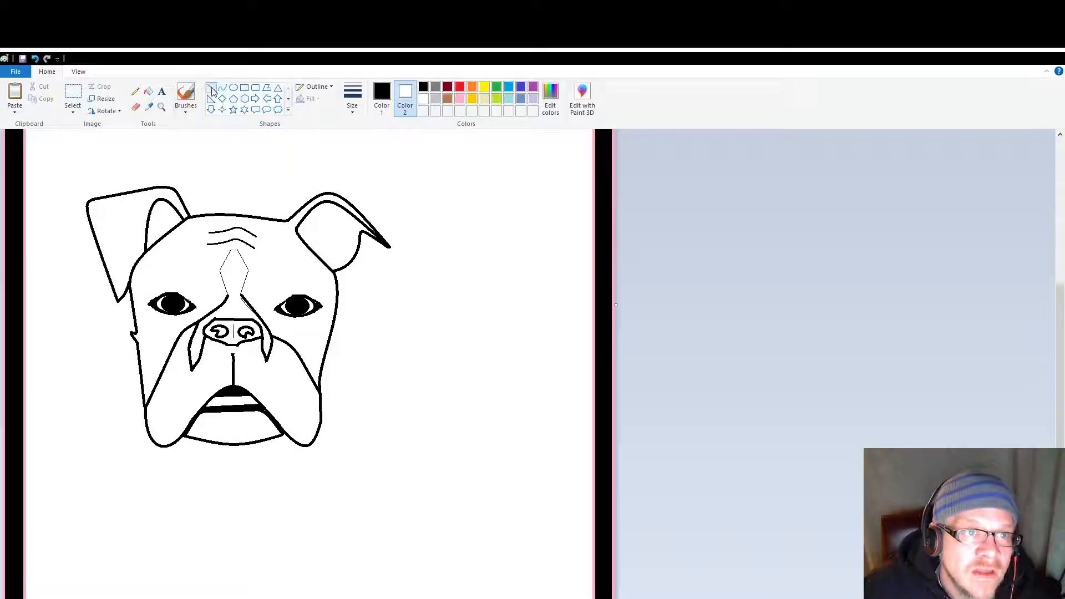
{"action": "left_click_drag", "start_coordinate": [241, 298], "coordinate": [252, 310]}
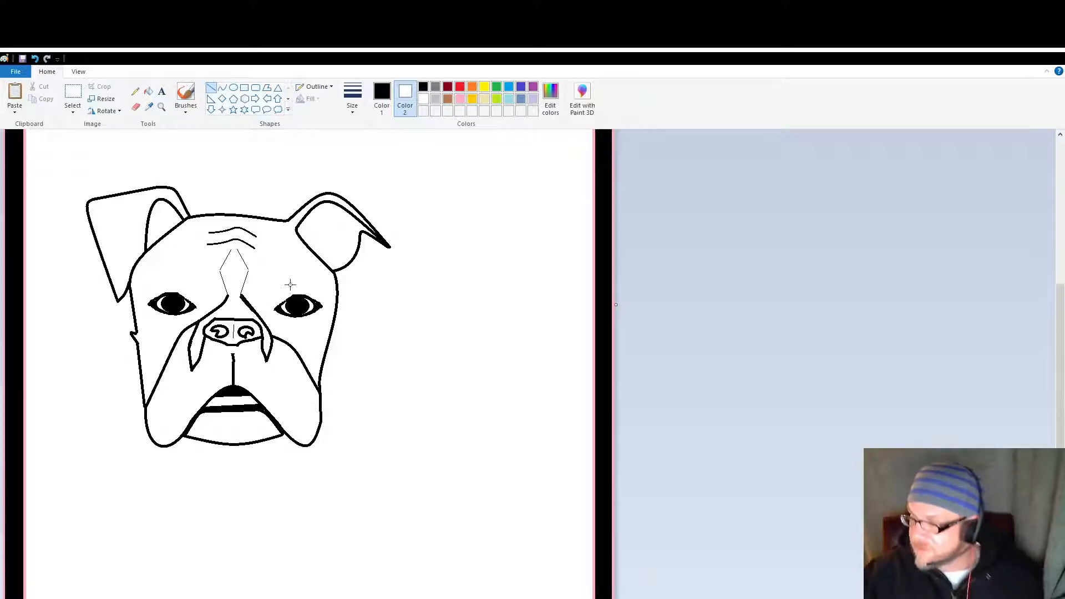
Step: Trace both sides of the forehead diamond with thick curves and close its upper point below the wrinkles
{"action": "left_click", "coordinate": [222, 89]}
{"action": "mouse_move", "coordinate": [236, 250]}
{"action": "left_mouse_down"}
{"action": "mouse_move", "coordinate": [248, 270]}
{"action": "mouse_move", "coordinate": [239, 299]}
{"action": "mouse_move", "coordinate": [251, 267]}
{"action": "mouse_move", "coordinate": [218, 271]}
{"action": "mouse_move", "coordinate": [229, 254]}
{"action": "mouse_move", "coordinate": [219, 271]}
{"action": "left_mouse_up"}
{"action": "left_click", "coordinate": [186, 268]}
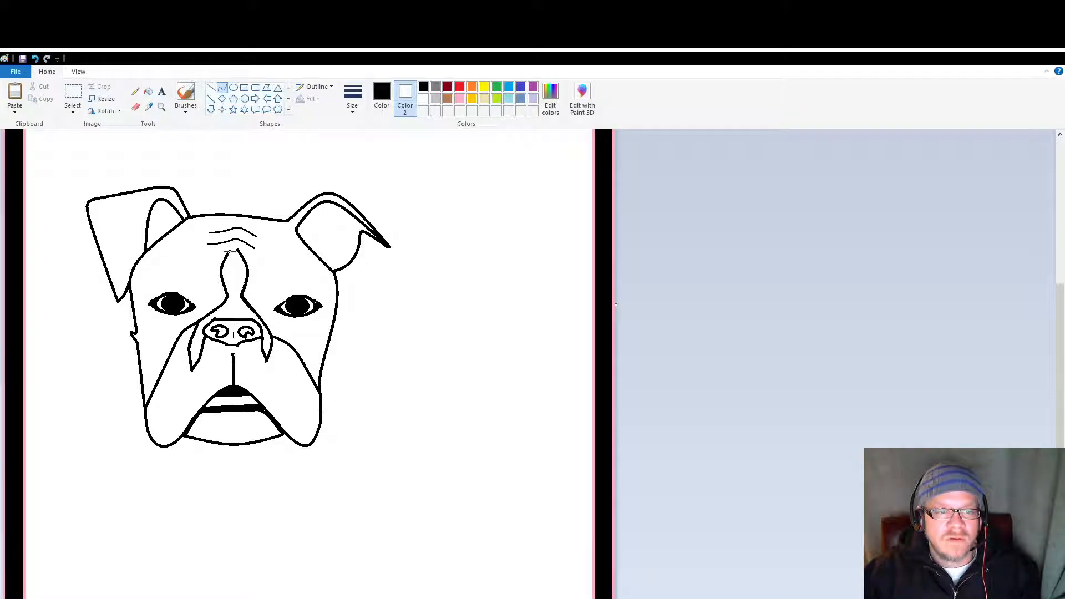
{"action": "left_click_drag", "start_coordinate": [236, 249], "coordinate": [235, 240]}
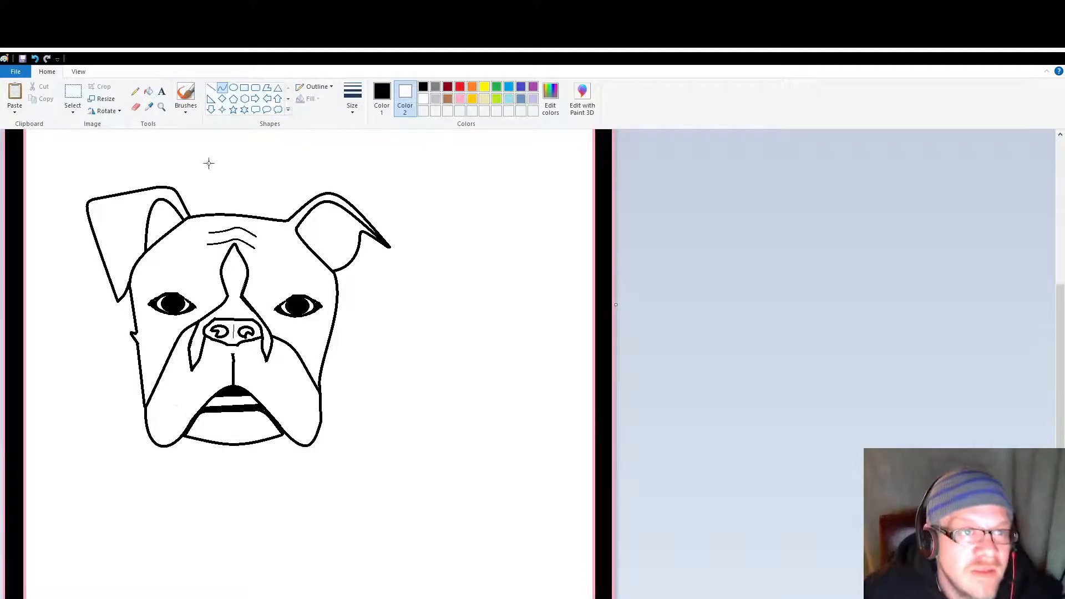
Step: Erase the nose's lower outline and the upper end of the vertical line between nose and mouth
{"action": "left_click", "coordinate": [136, 107]}
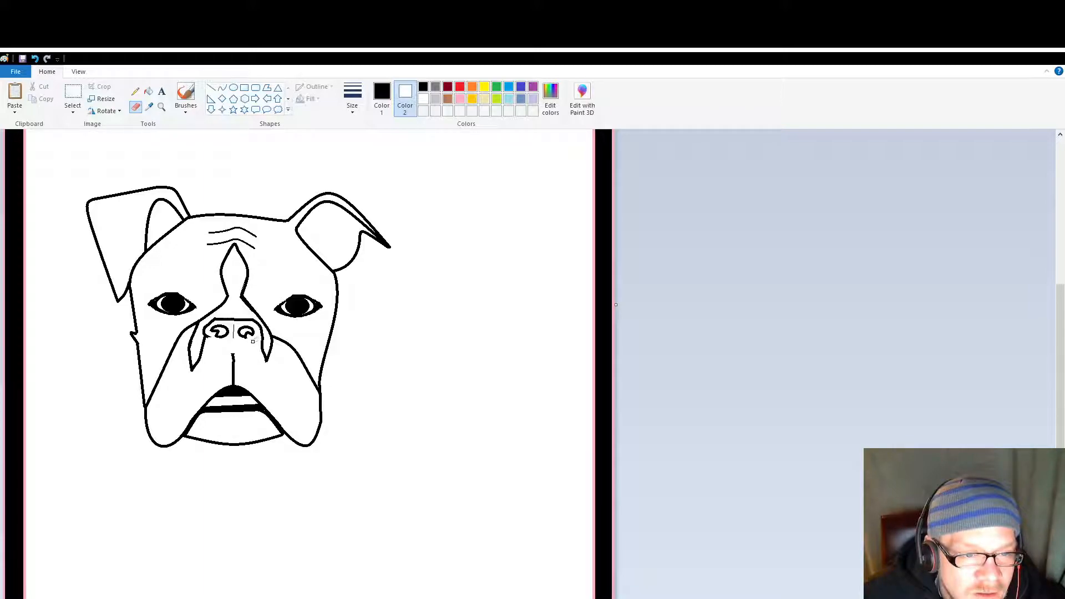
{"action": "left_click", "coordinate": [211, 87]}
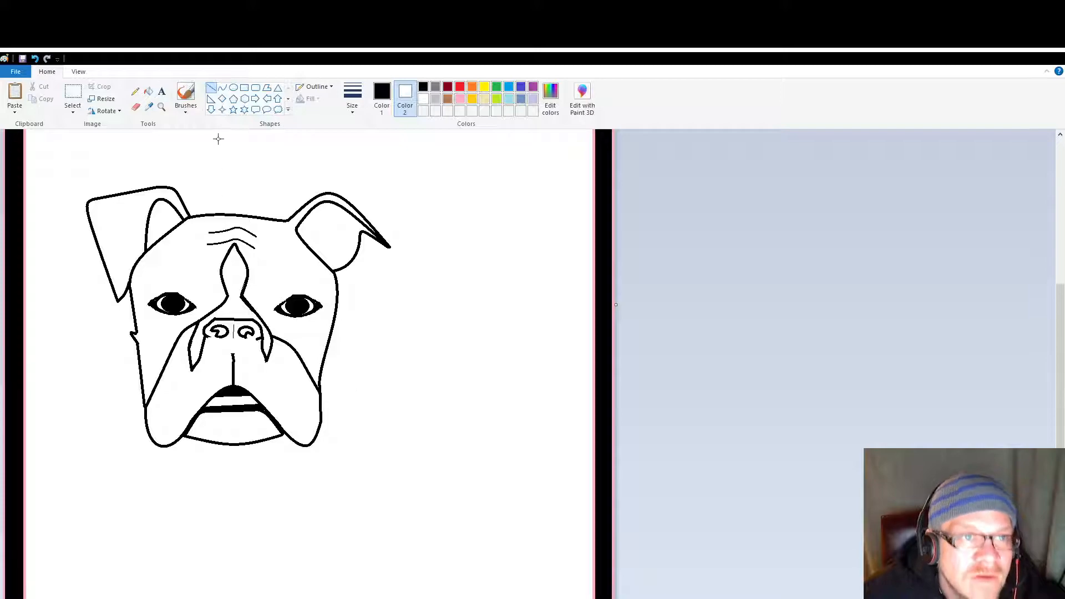
{"action": "left_click", "coordinate": [135, 108]}
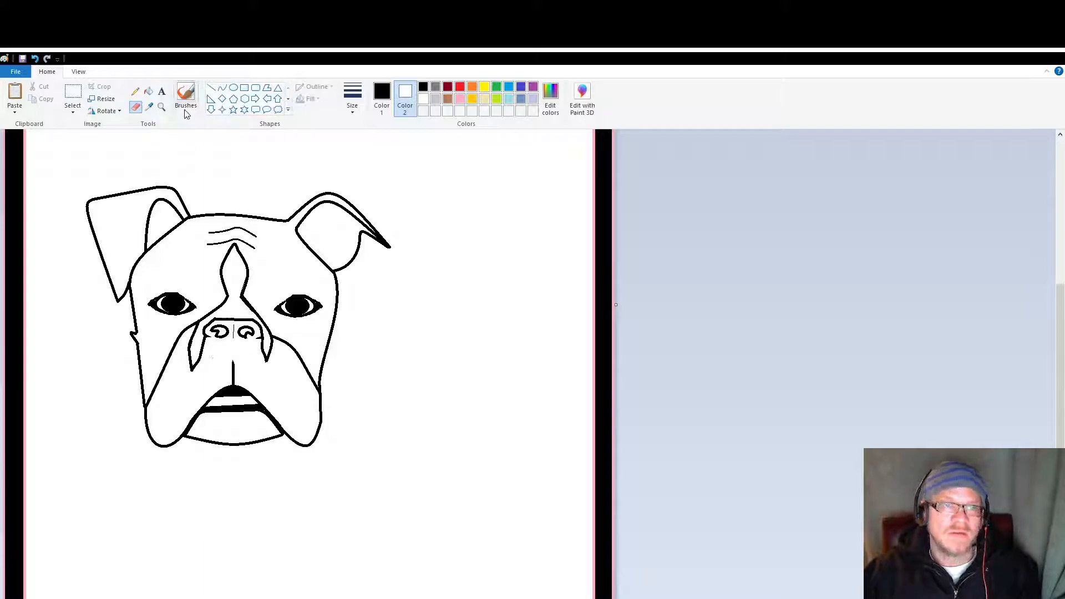
Step: Try filling the muzzle and chin with black, and undo both fills
{"action": "left_click", "coordinate": [148, 90]}
{"action": "left_click", "coordinate": [265, 364]}
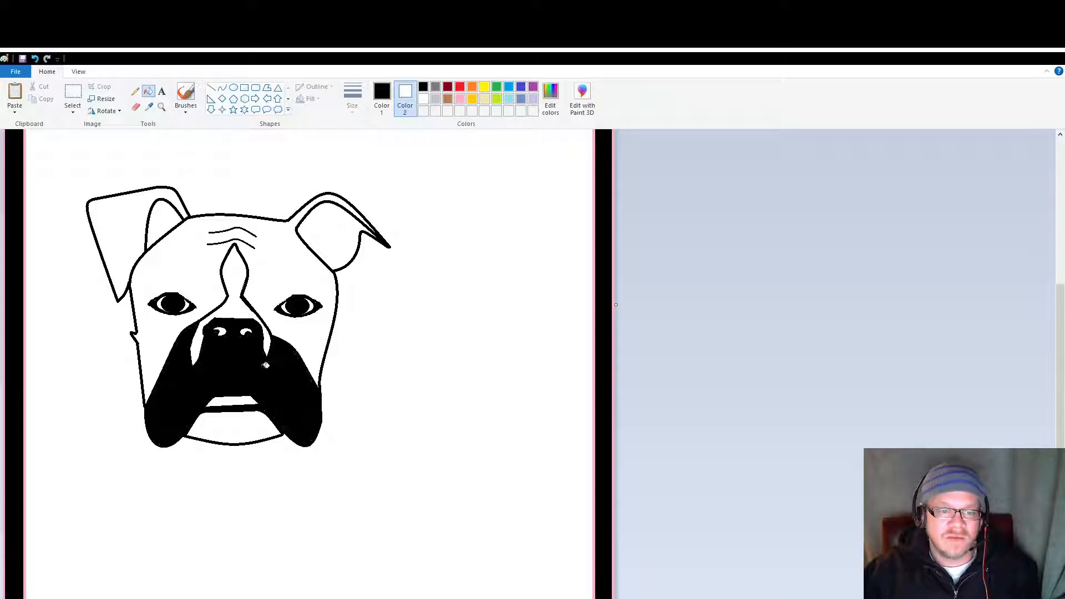
{"action": "left_click", "coordinate": [245, 417]}
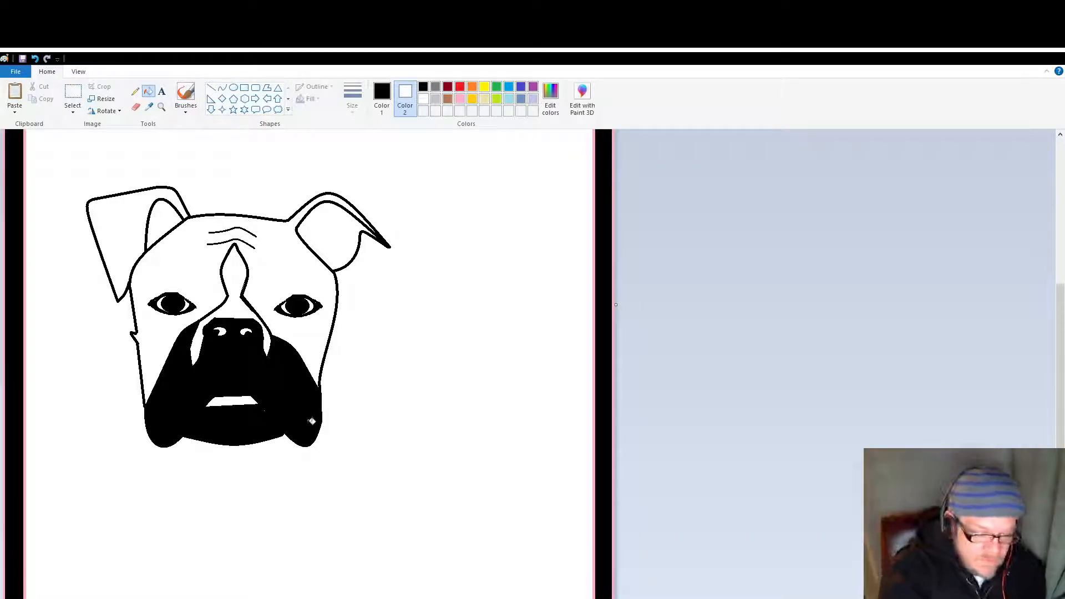
{"action": "key", "text": "ctrl+z"}
{"action": "key", "text": "ctrl+z"}
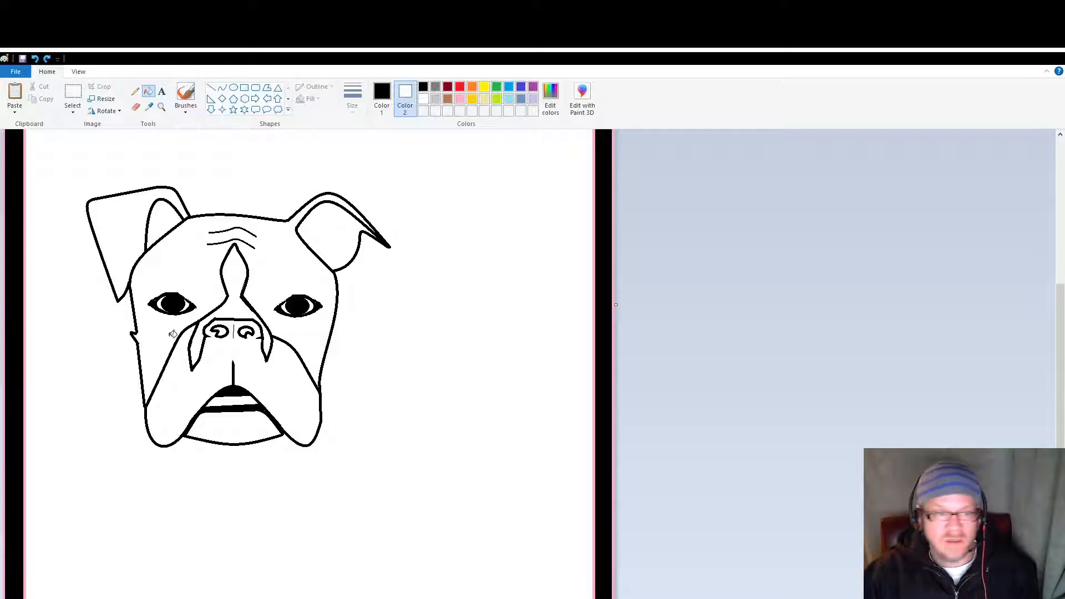
Step: Draw a thick curved wrinkle under each eye, running from beside the nose bridge down to the cheek
{"action": "left_click", "coordinate": [211, 88]}
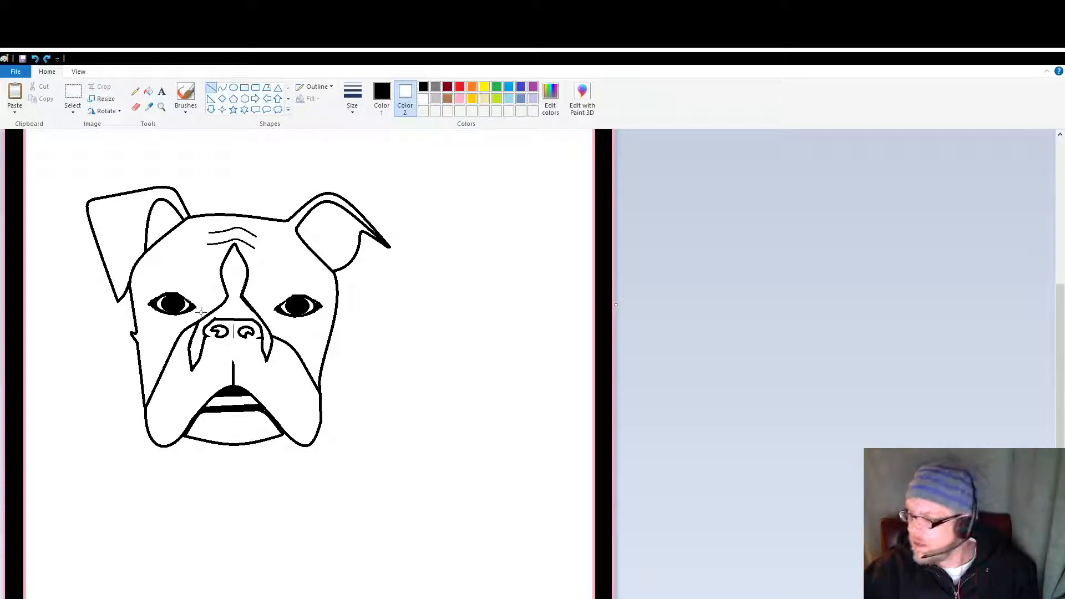
{"action": "left_click", "coordinate": [222, 87]}
{"action": "mouse_move", "coordinate": [214, 306]}
{"action": "left_mouse_down"}
{"action": "mouse_move", "coordinate": [166, 338]}
{"action": "mouse_move", "coordinate": [185, 318]}
{"action": "left_mouse_up"}
{"action": "left_click", "coordinate": [185, 316]}
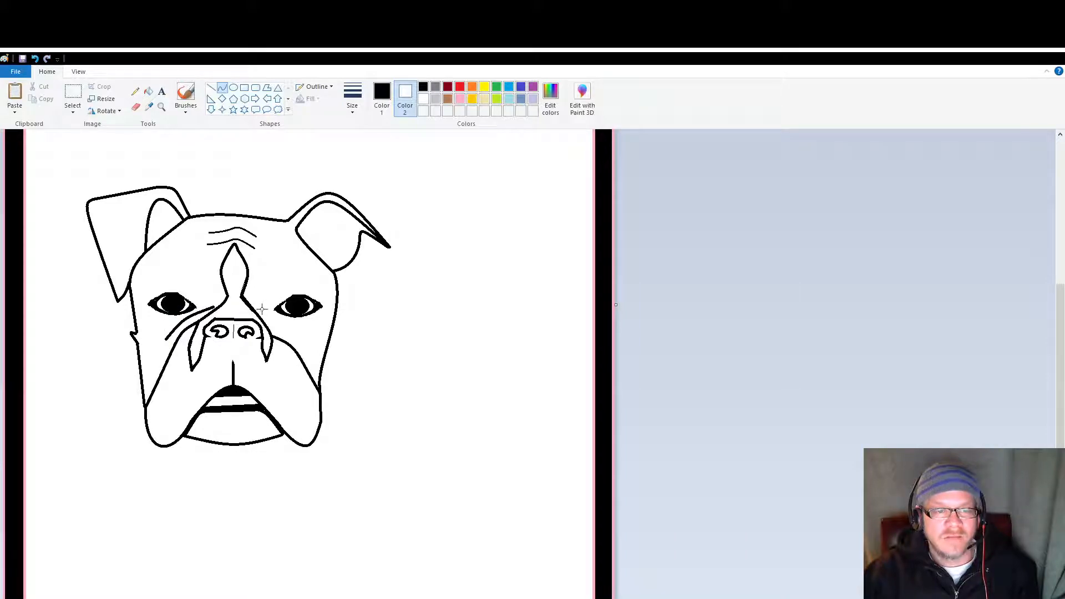
{"action": "mouse_move", "coordinate": [260, 308]}
{"action": "left_mouse_down"}
{"action": "mouse_move", "coordinate": [305, 348]}
{"action": "mouse_move", "coordinate": [278, 314]}
{"action": "left_mouse_up"}
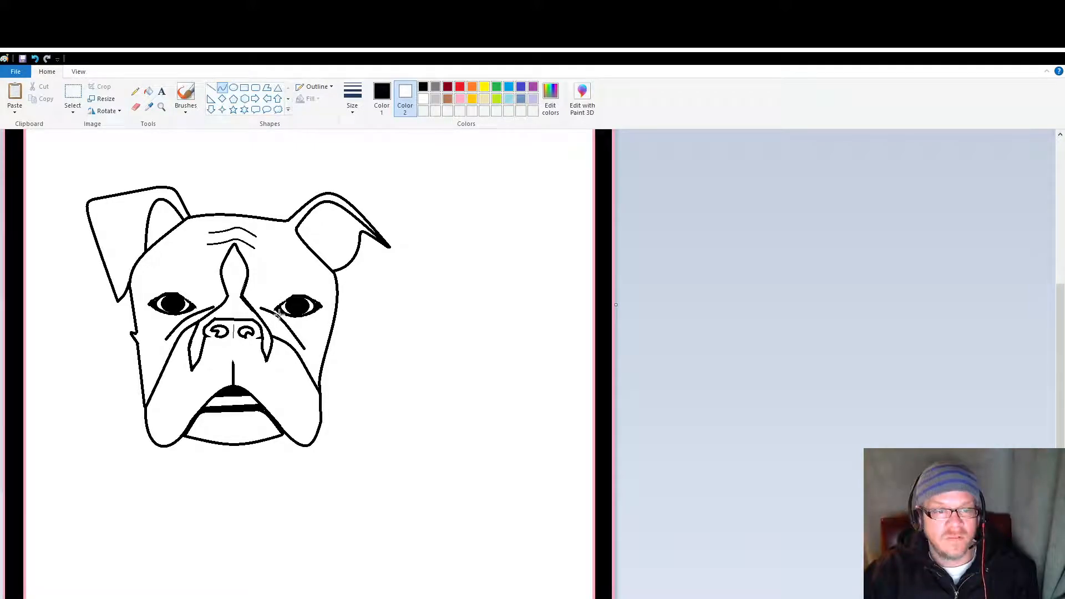
{"action": "left_click_drag", "start_coordinate": [279, 314], "coordinate": [280, 316]}
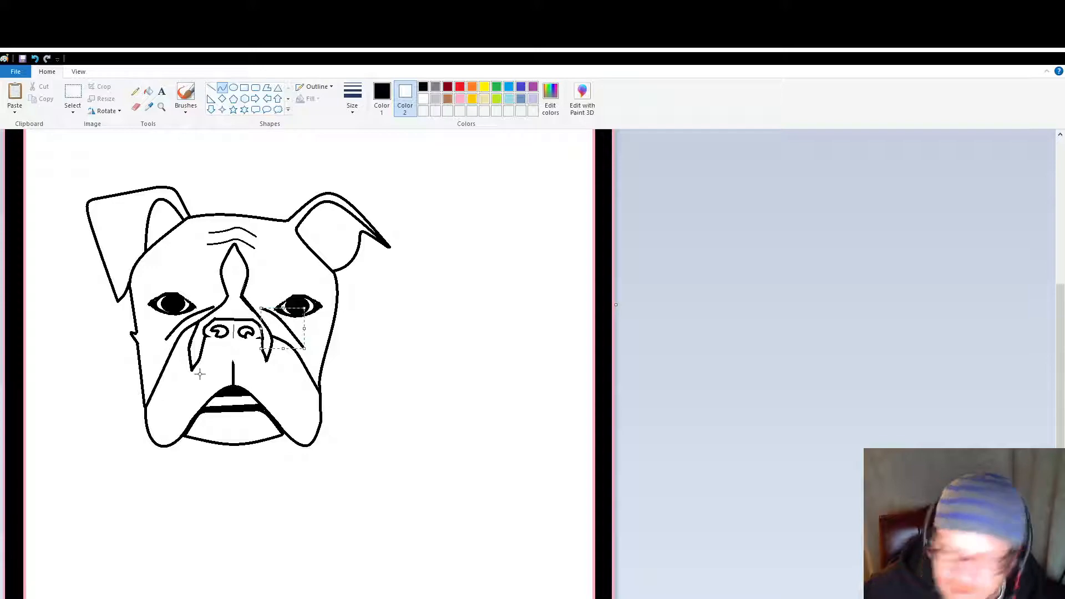
{"action": "left_click", "coordinate": [73, 99]}
{"action": "left_click_drag", "start_coordinate": [182, 351], "coordinate": [195, 403]}
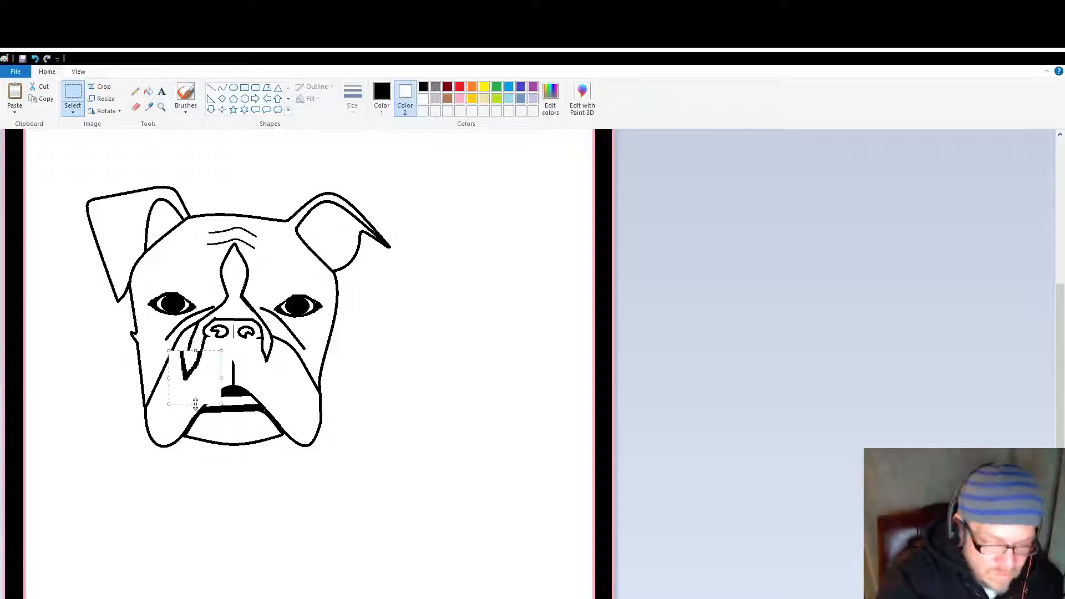
{"action": "key", "text": "ctrl+z"}
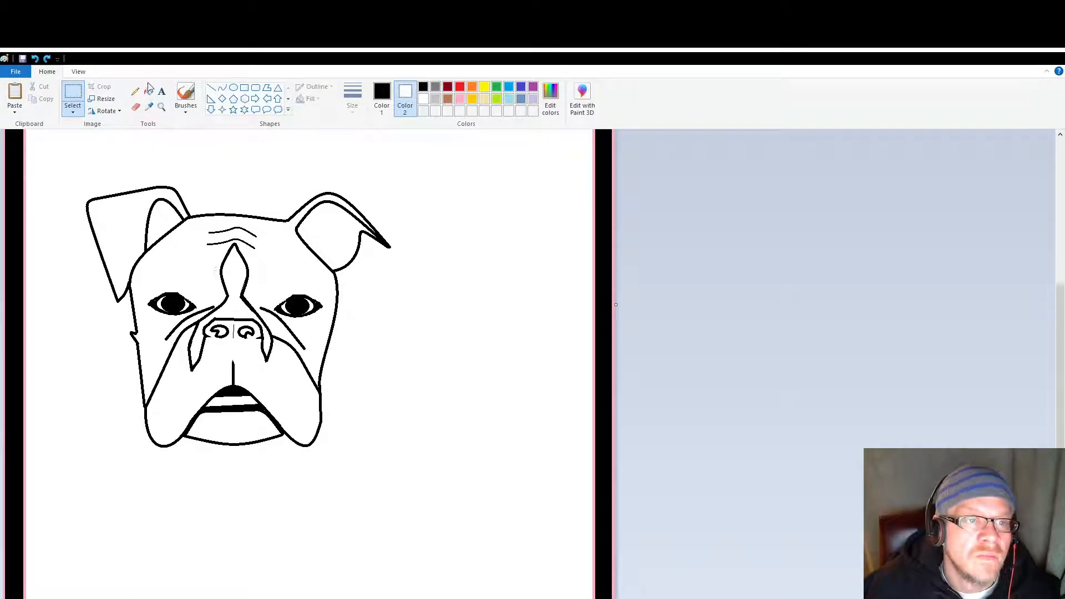
Step: Outline the left eye patch with curves from the forehead diamond over the eye and down to the cheek wrinkle's end
{"action": "left_click", "coordinate": [222, 88]}
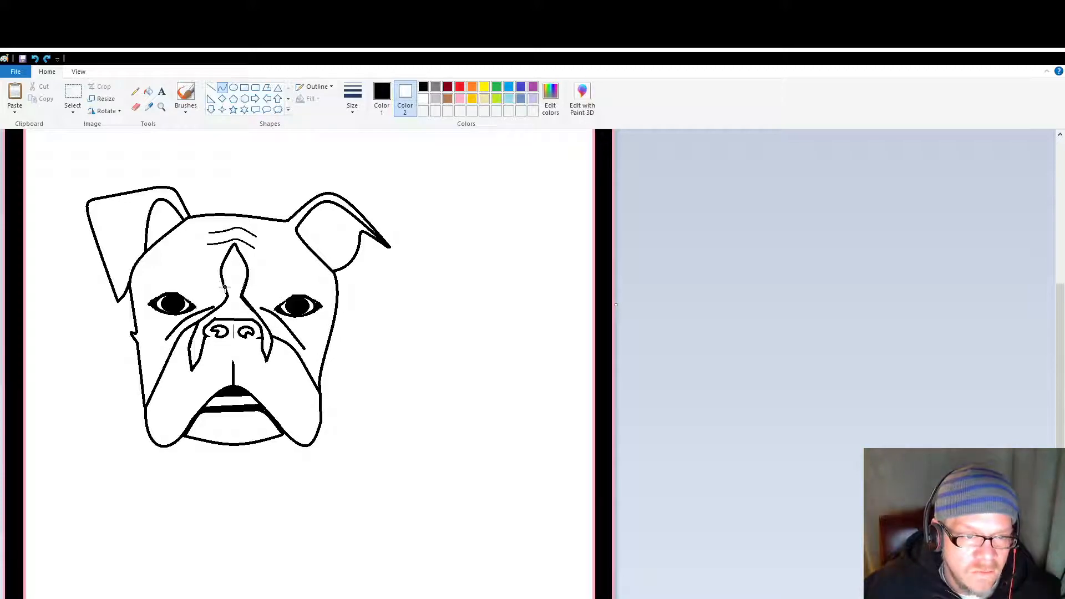
{"action": "mouse_move", "coordinate": [226, 287]}
{"action": "left_mouse_down"}
{"action": "mouse_move", "coordinate": [195, 287]}
{"action": "mouse_move", "coordinate": [213, 286]}
{"action": "mouse_move", "coordinate": [210, 302]}
{"action": "left_mouse_up"}
{"action": "left_click_drag", "start_coordinate": [140, 307], "coordinate": [172, 251]}
{"action": "key", "text": "ctrl+z"}
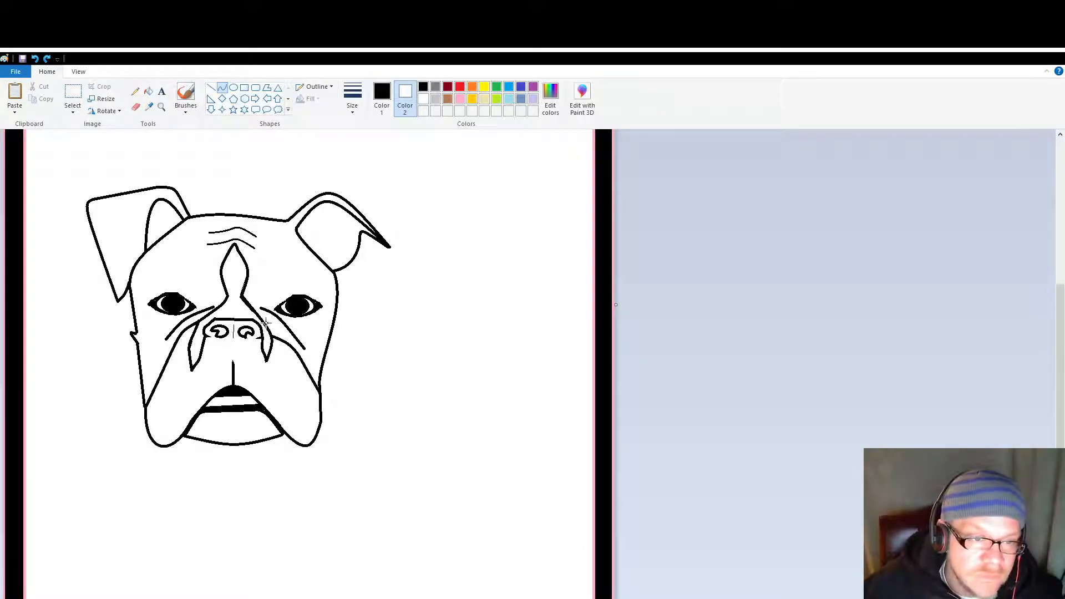
{"action": "mouse_move", "coordinate": [221, 282]}
{"action": "left_mouse_down"}
{"action": "mouse_move", "coordinate": [184, 288]}
{"action": "mouse_move", "coordinate": [209, 298]}
{"action": "left_mouse_up"}
{"action": "left_click", "coordinate": [210, 299]}
{"action": "left_click", "coordinate": [162, 275]}
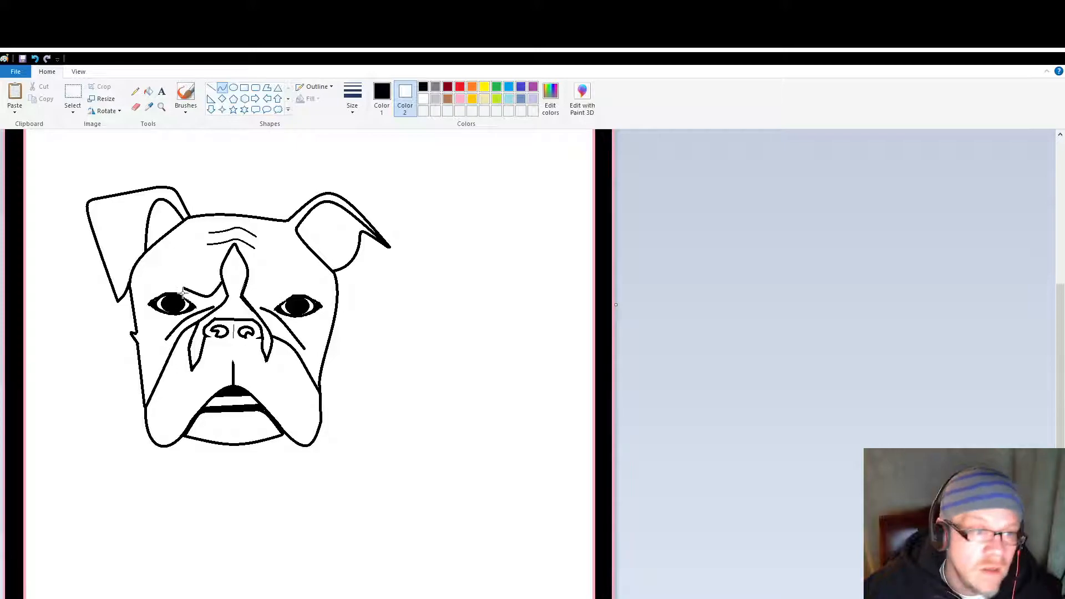
{"action": "left_click_drag", "start_coordinate": [182, 288], "coordinate": [130, 292]}
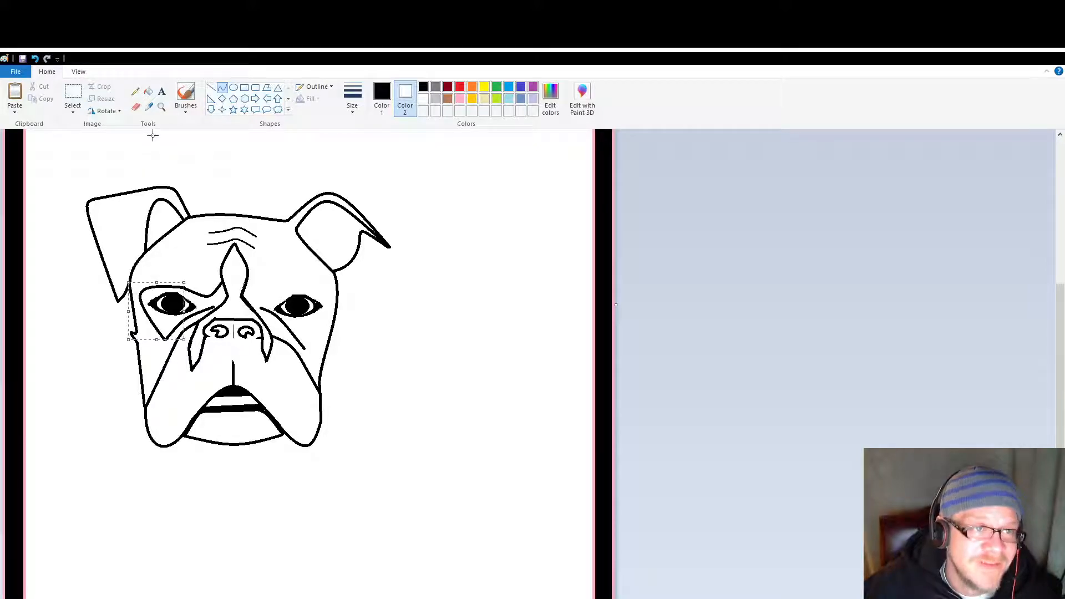
{"action": "left_click", "coordinate": [274, 290]}
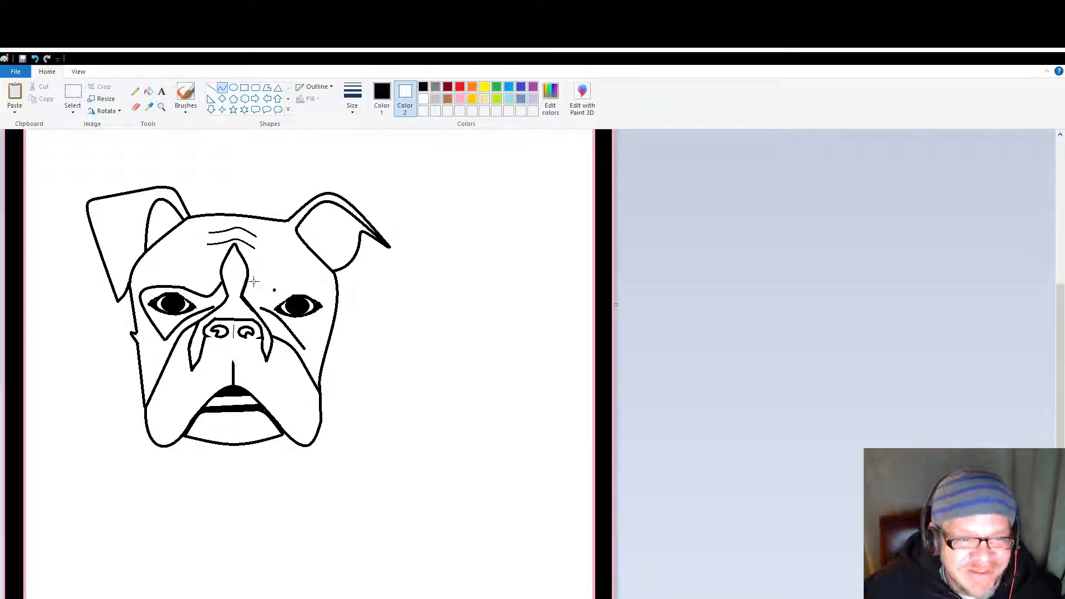
{"action": "left_click_drag", "start_coordinate": [272, 289], "coordinate": [274, 236]}
{"action": "key", "text": "ctrl+z"}
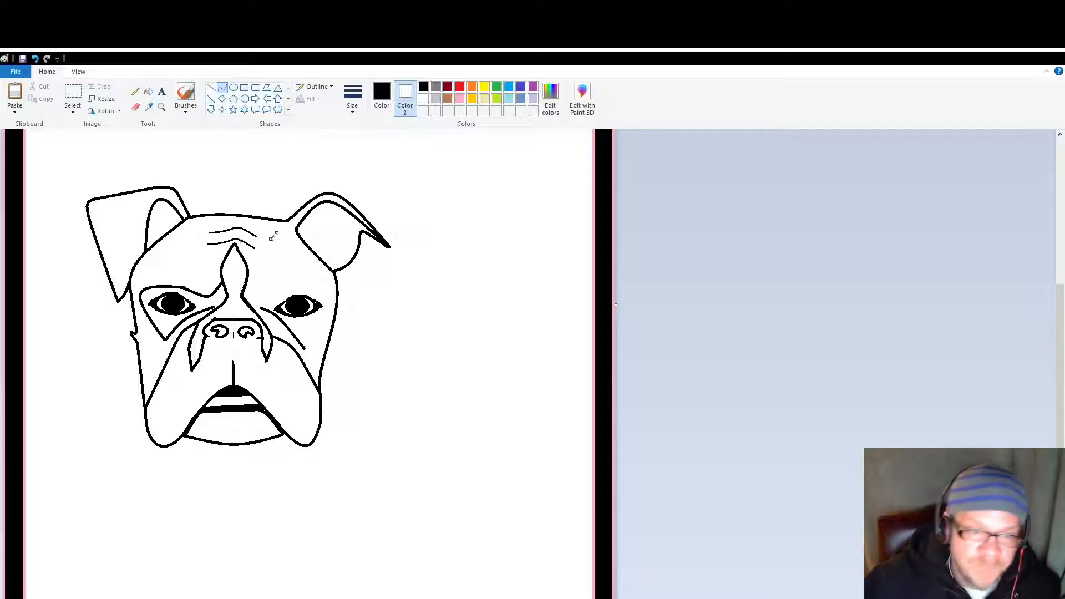
Step: Outline the right eye patch with curves from the forehead diamond over the eye and down to the cheek wrinkle's end
{"action": "left_click_drag", "start_coordinate": [247, 279], "coordinate": [339, 288]}
{"action": "left_click", "coordinate": [298, 282]}
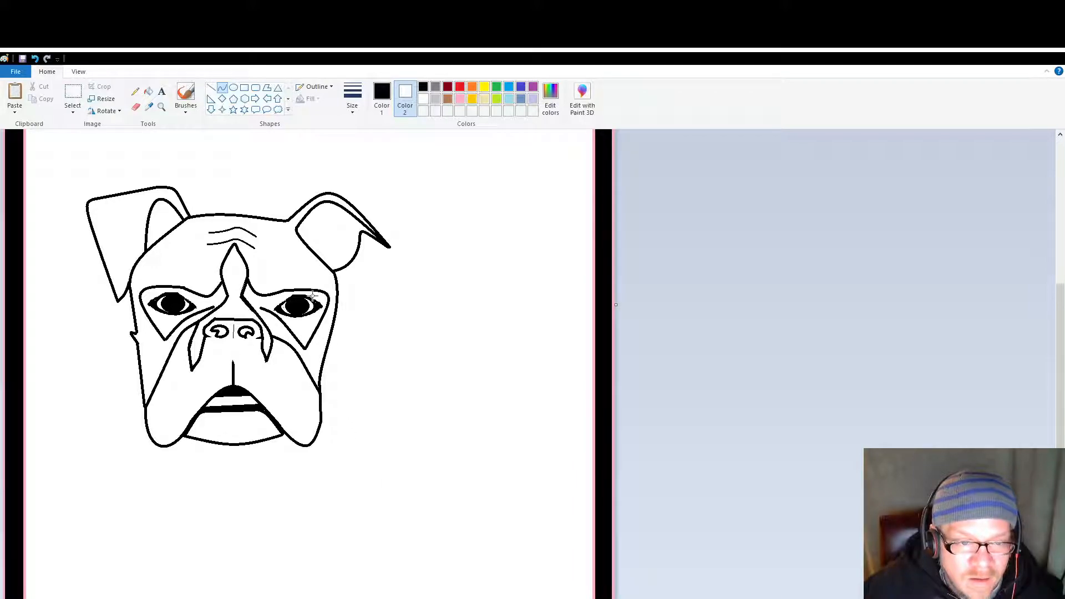
{"action": "left_click_drag", "start_coordinate": [336, 293], "coordinate": [339, 294]}
{"action": "left_click", "coordinate": [375, 442]}
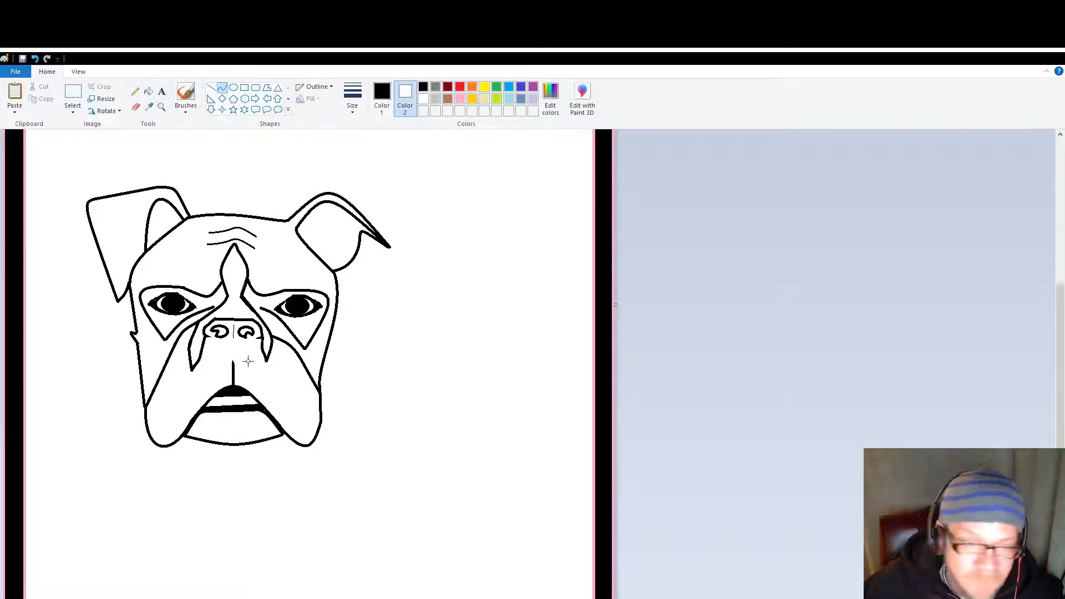
Step: Dot small whisker spots with the Pencil on both sides of the muzzle above the mouth
{"action": "left_click", "coordinate": [135, 91]}
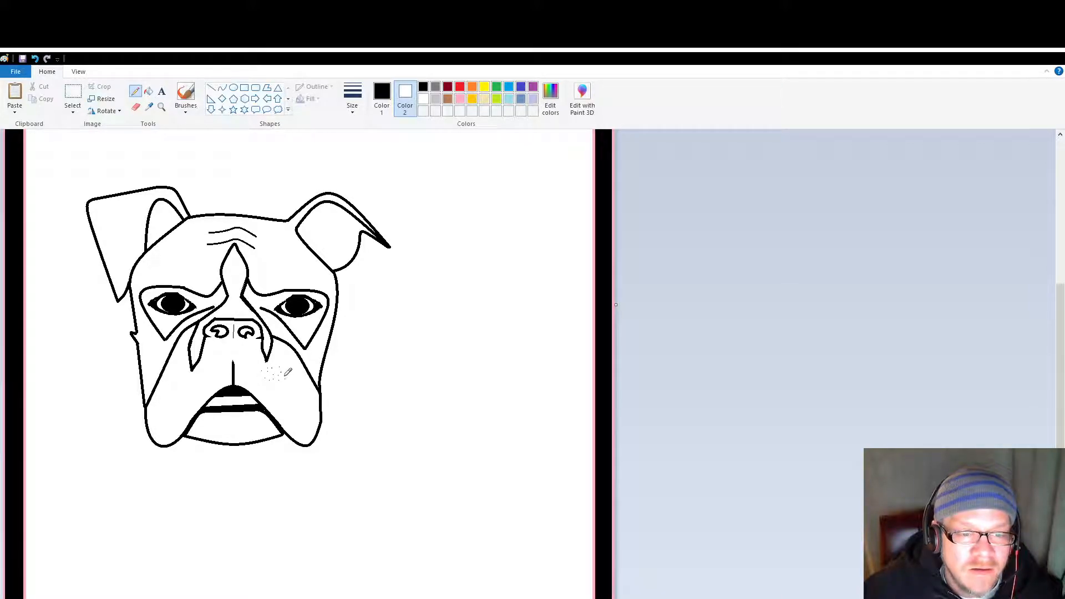
{"action": "left_click", "coordinate": [210, 377]}
{"action": "left_click", "coordinate": [208, 371]}
{"action": "left_click", "coordinate": [204, 374]}
{"action": "left_click", "coordinate": [200, 376]}
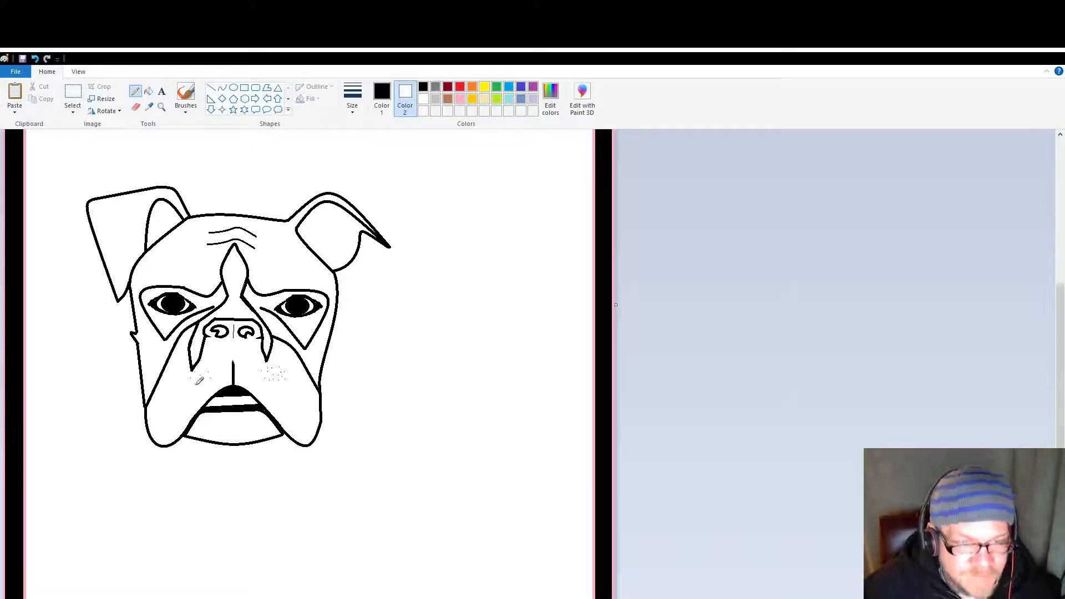
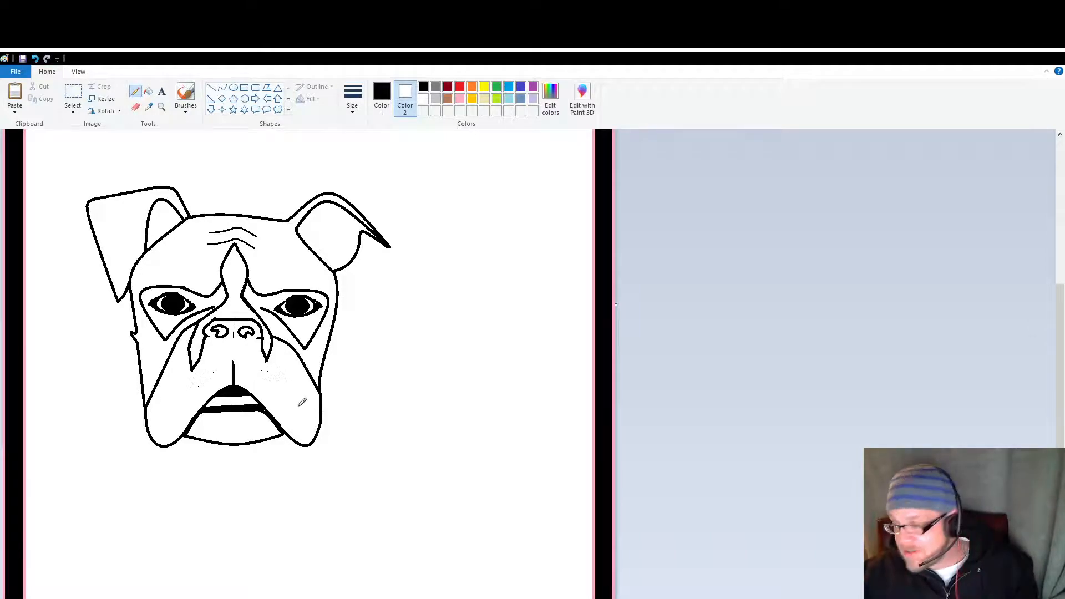
{"action": "scroll", "coordinate": [285, 416], "scroll_direction": "down", "scroll_amount": 3}
{"action": "scroll", "coordinate": [287, 416], "scroll_direction": "up", "scroll_amount": 7}
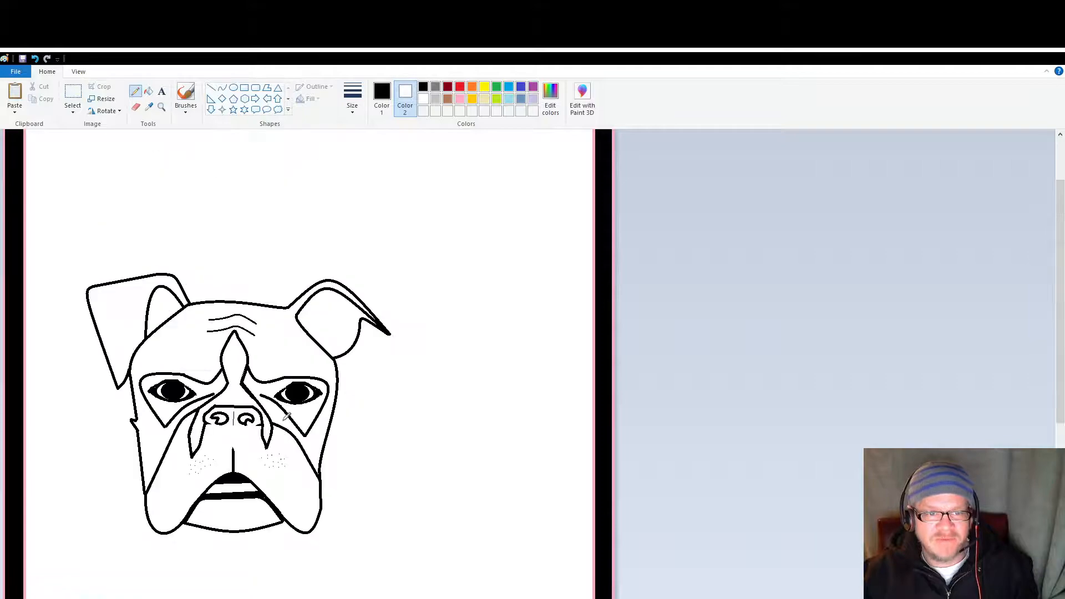
{"action": "scroll", "coordinate": [286, 416], "scroll_direction": "down", "scroll_amount": 3}
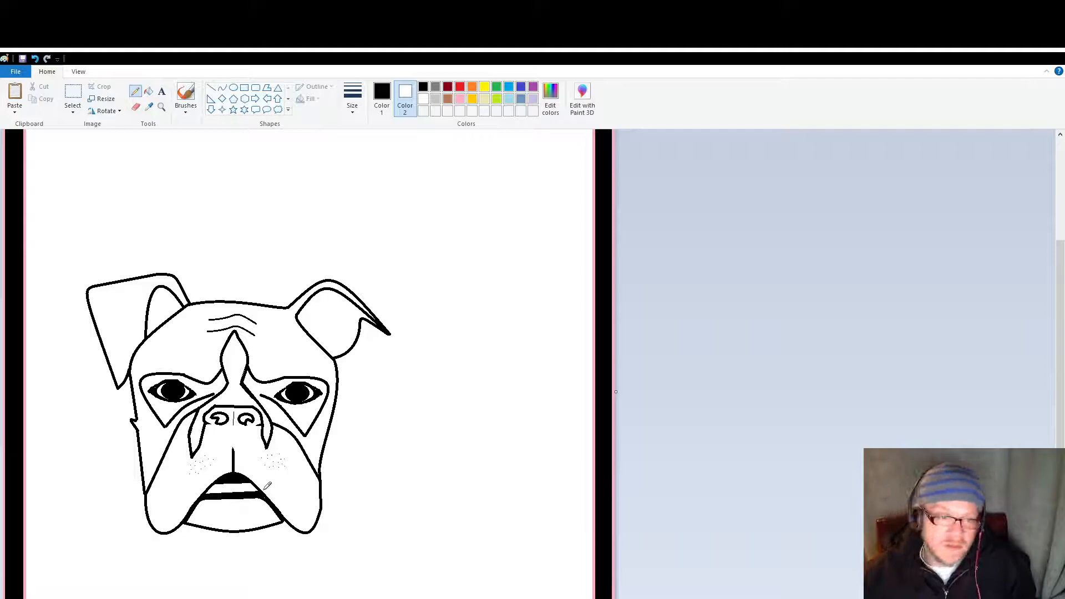
{"action": "scroll", "coordinate": [168, 407], "scroll_direction": "up", "scroll_amount": 4}
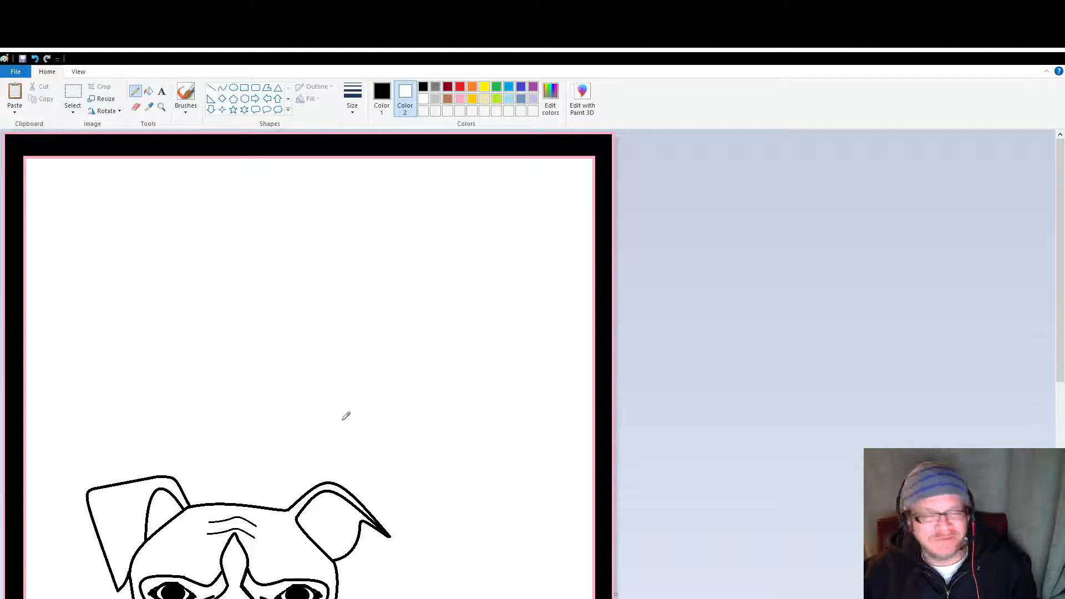
{"action": "scroll", "coordinate": [275, 388], "scroll_direction": "down", "scroll_amount": 7}
{"action": "scroll", "coordinate": [270, 390], "scroll_direction": "up", "scroll_amount": 7}
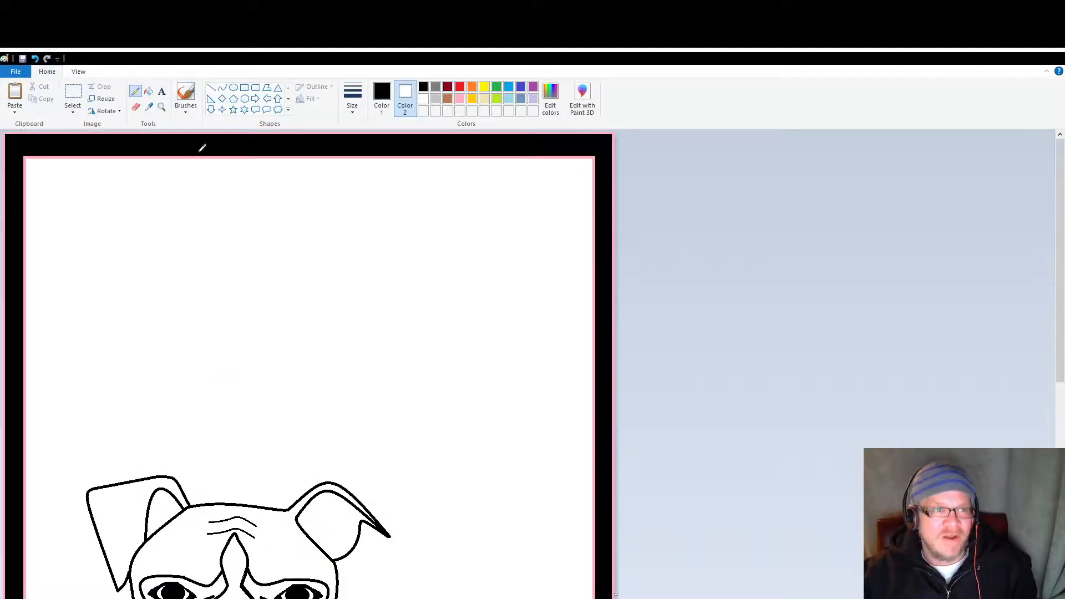
Step: Add the name as text in the blank area above the dog's head, using the Papyrus font at size 36
{"action": "left_click", "coordinate": [162, 92]}
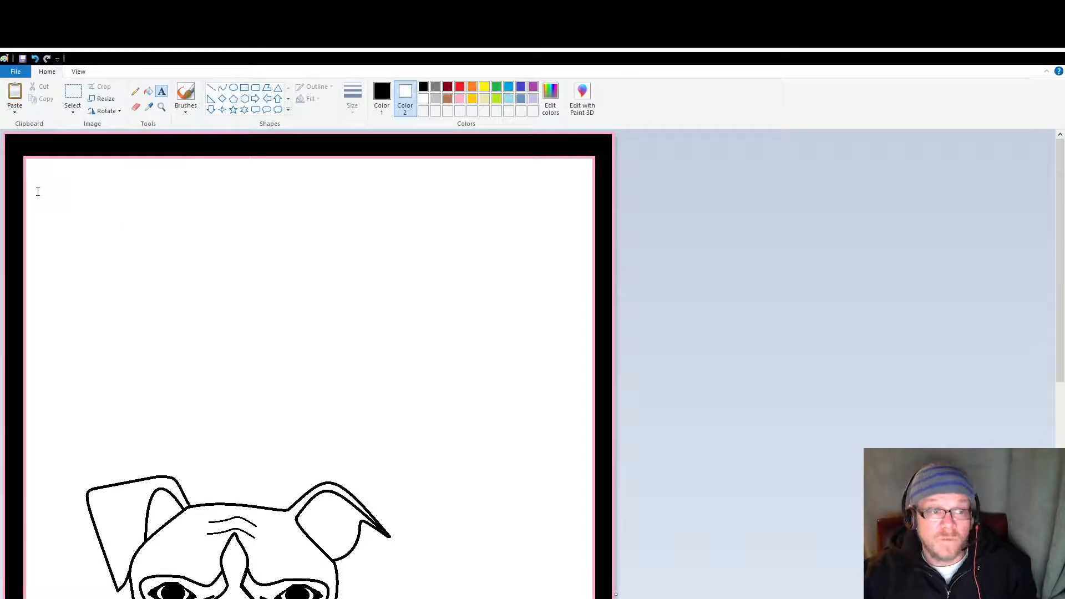
{"action": "left_click_drag", "start_coordinate": [256, 319], "coordinate": [585, 470]}
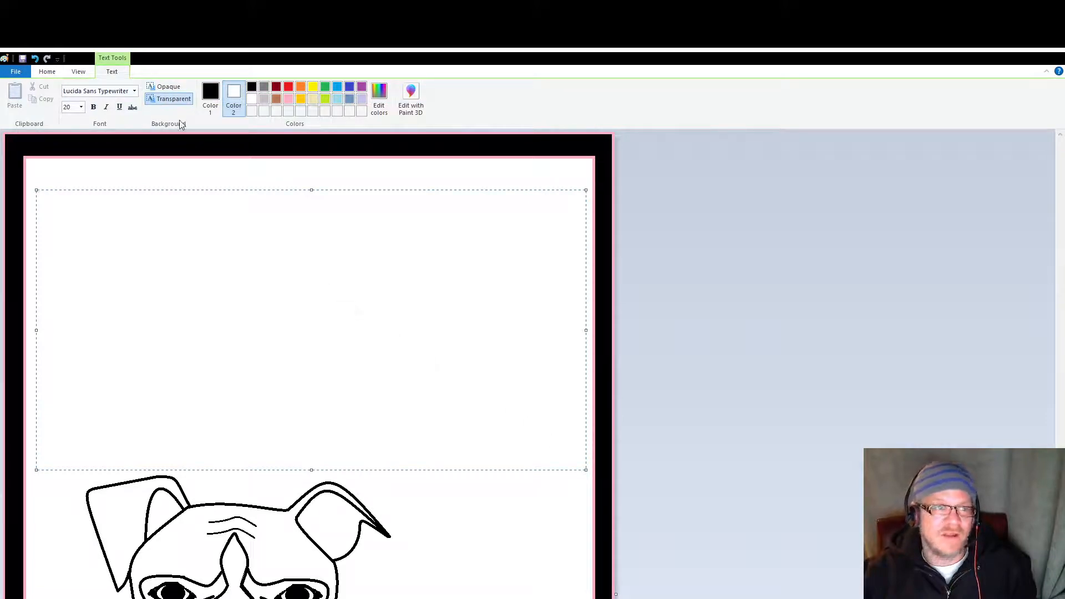
{"action": "left_click", "coordinate": [133, 94]}
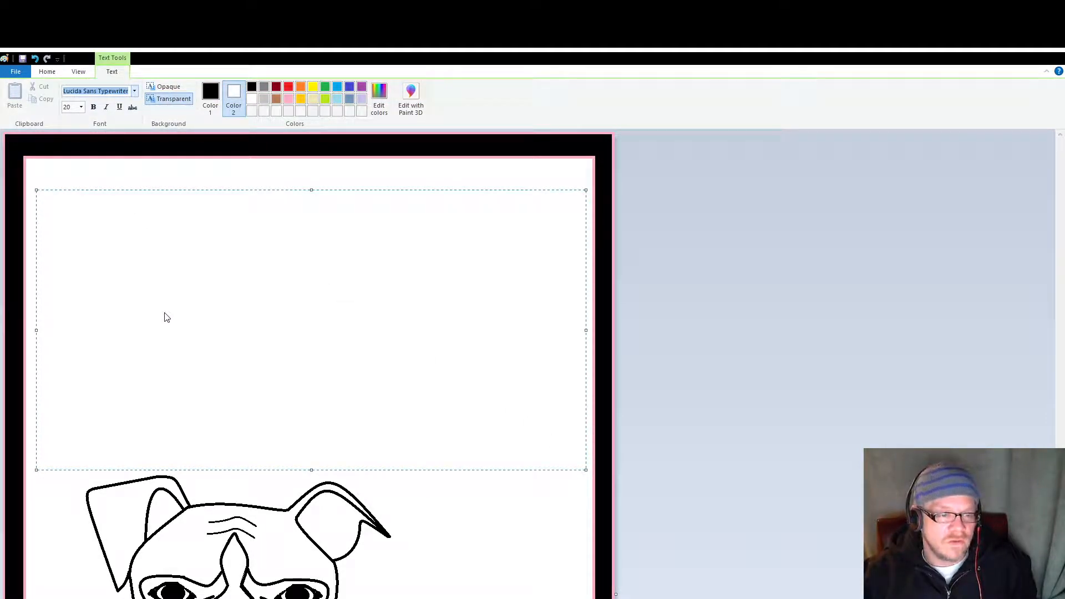
{"action": "left_click", "coordinate": [121, 350]}
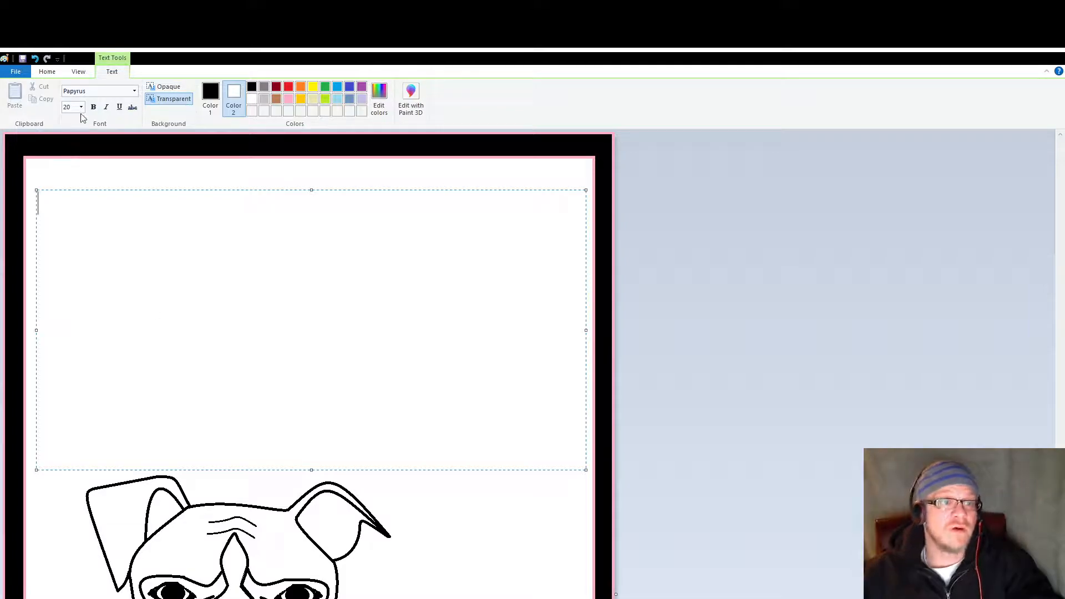
{"action": "left_click", "coordinate": [74, 244]}
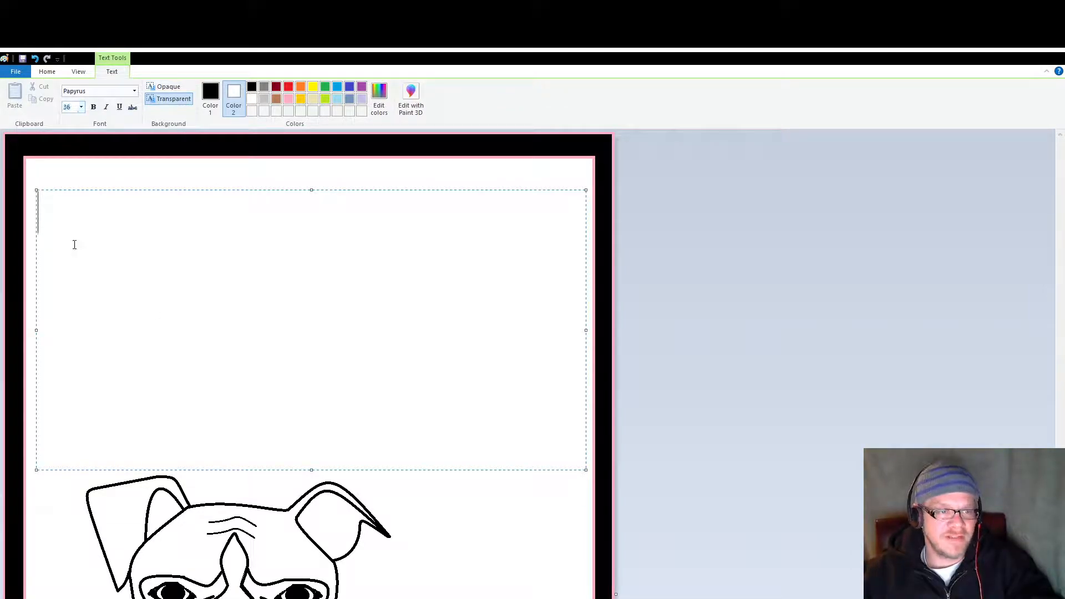
{"action": "type", "text": "Lil"}
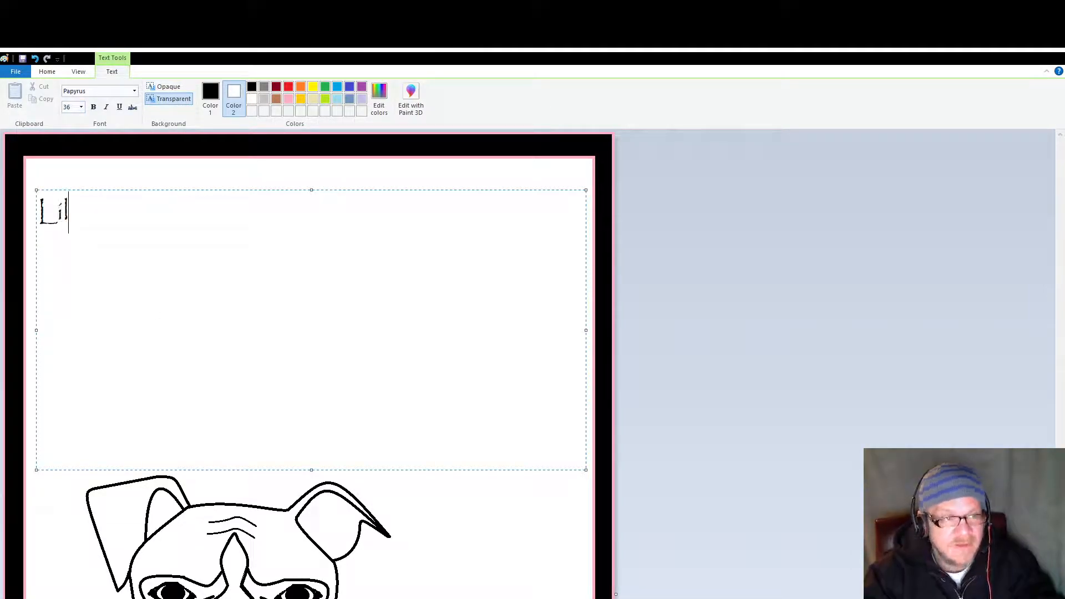
{"action": "type", "text": "lian"}
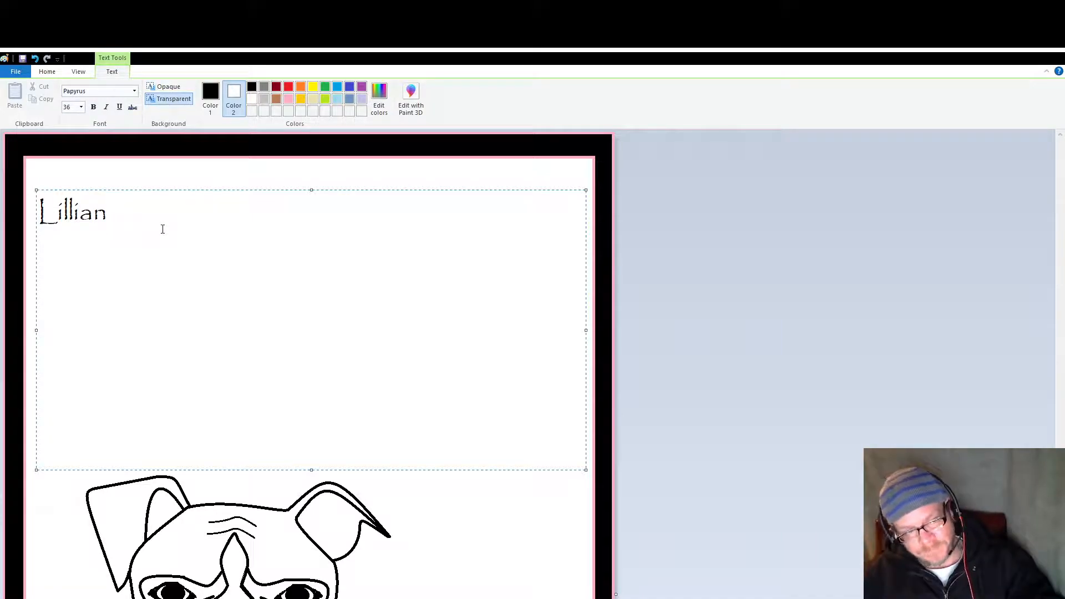
{"action": "left_click", "coordinate": [412, 497]}
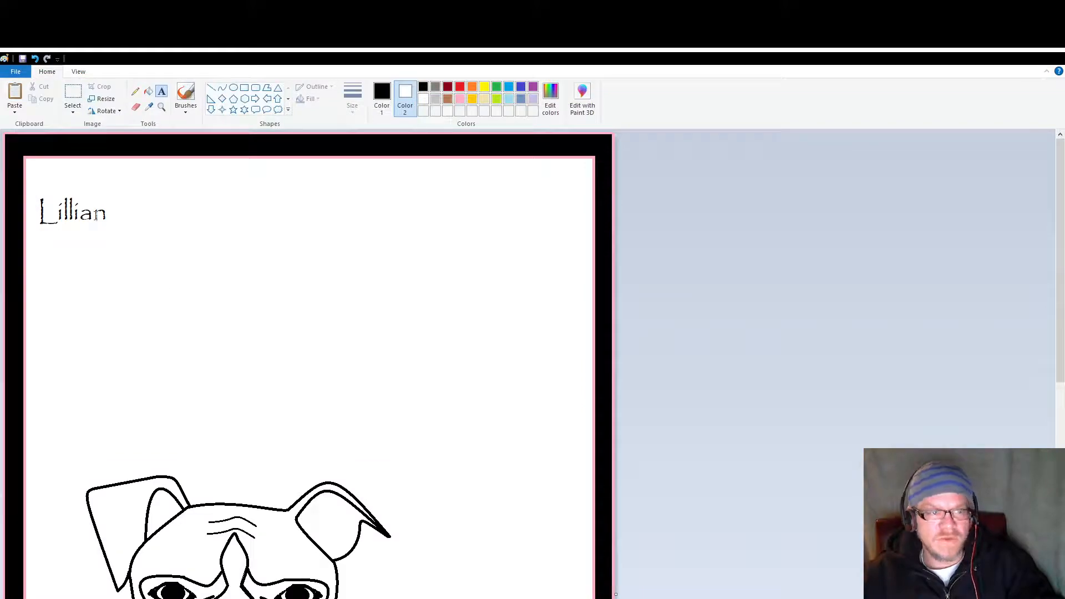
Step: Create a wide text box below the dog's head in Lucida Sans Typewriter with the lines "Love does not ask," and "nor does it tell."
{"action": "scroll", "coordinate": [78, 239], "scroll_direction": "down", "scroll_amount": 6}
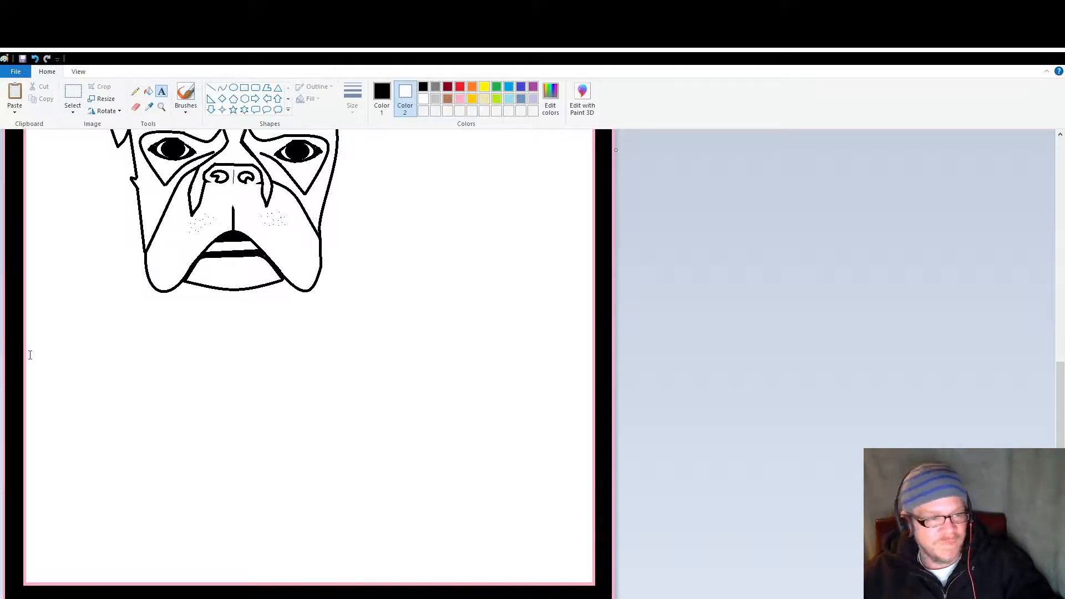
{"action": "left_click_drag", "start_coordinate": [413, 522], "coordinate": [586, 578]}
{"action": "left_click", "coordinate": [107, 92]}
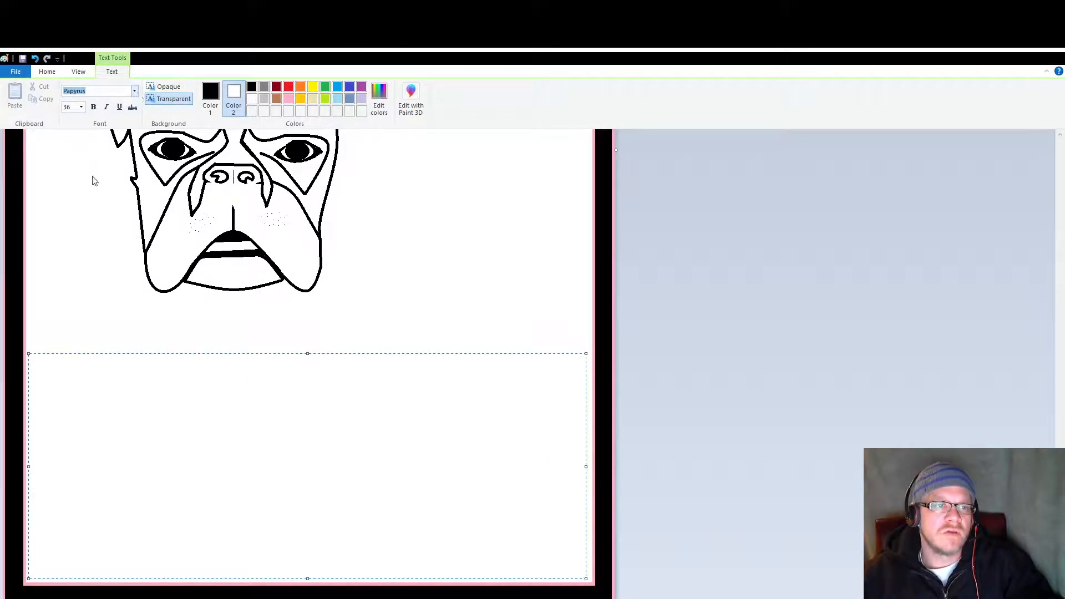
{"action": "left_click", "coordinate": [115, 155]}
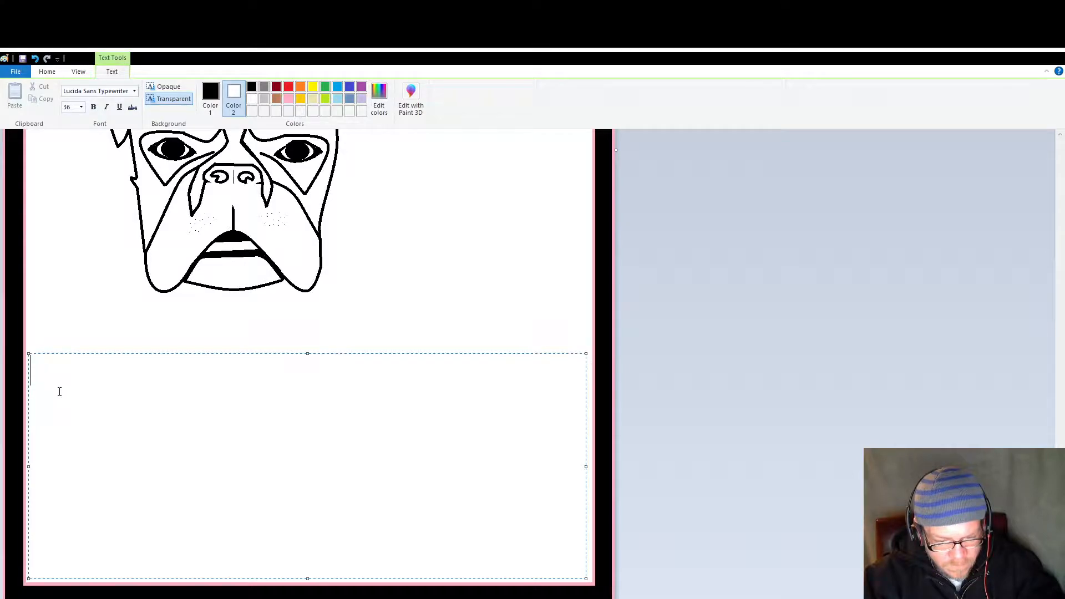
{"action": "type", "text": "L"}
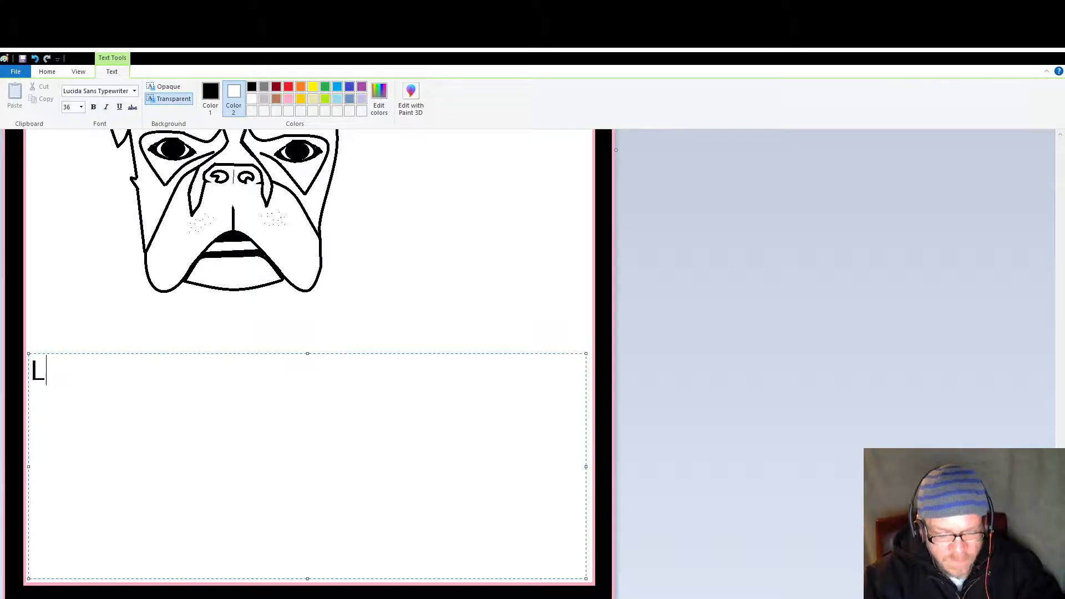
{"action": "type", "text": "ove does  not ask"}
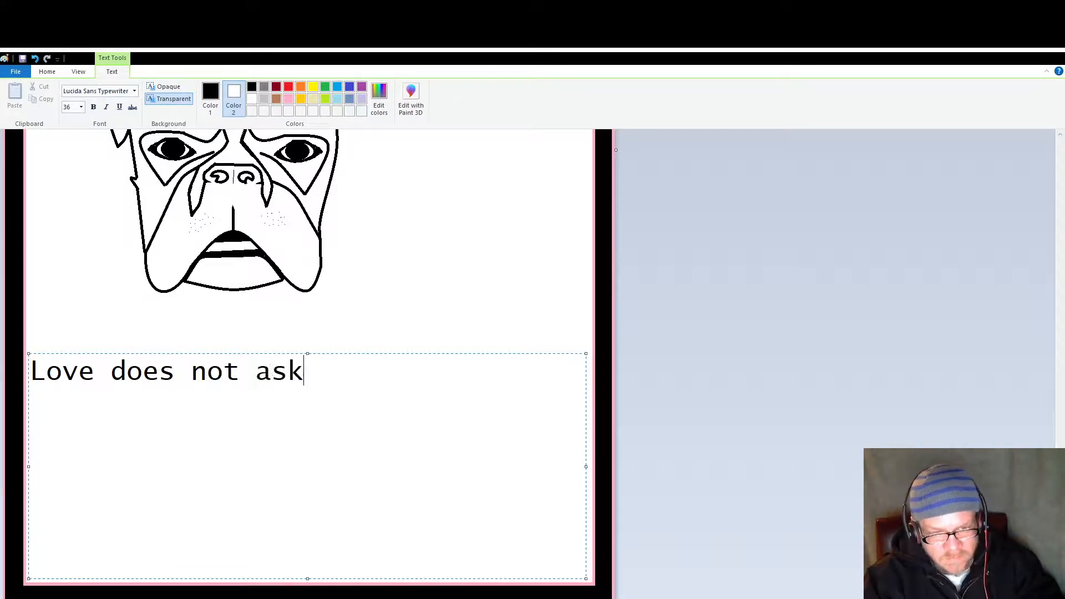
{"action": "type", "text": ","}
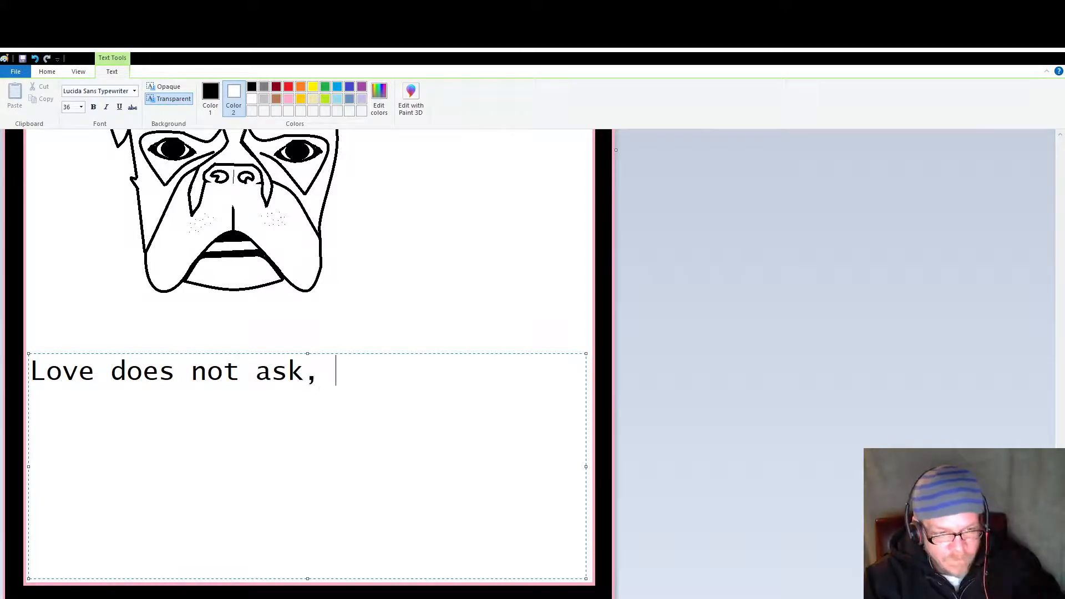
{"action": "key", "text": "Return"}
{"action": "type", "text": "nor "}
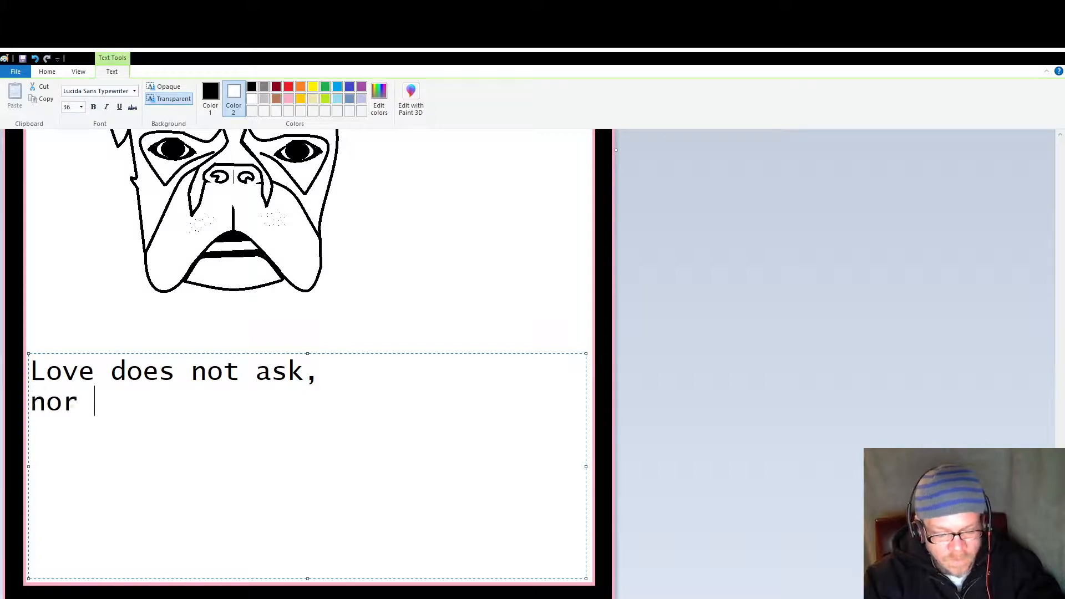
{"action": "type", "text": "does it tell."}
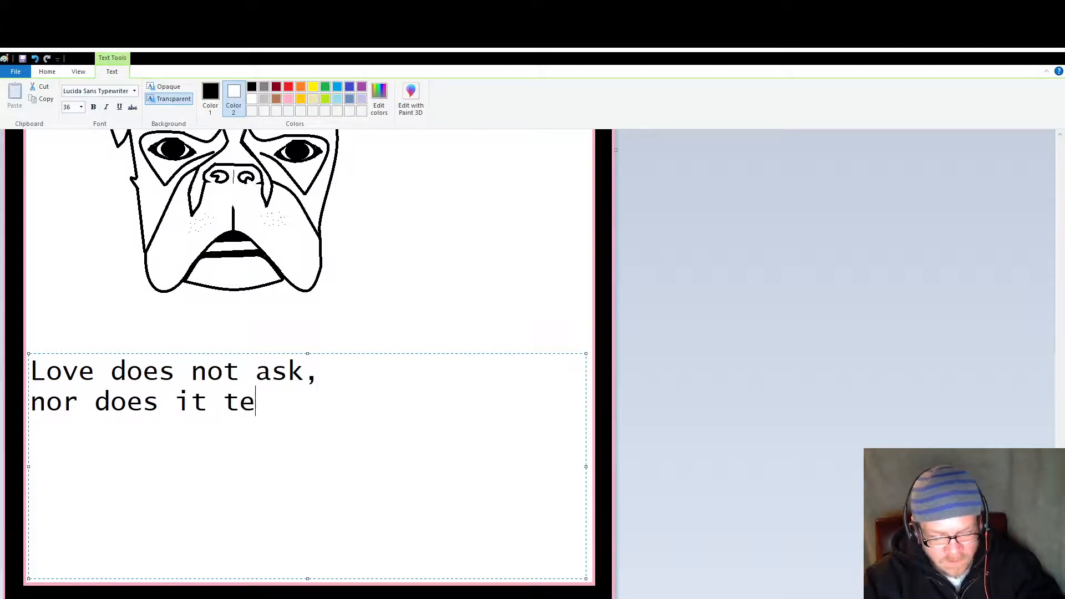
Step: Leave a blank line after the first verse and add the line "It is in the eyes,"
{"action": "key", "text": "Return"}
{"action": "key", "text": "Return"}
{"action": "type", "text": "It is in the eys"}
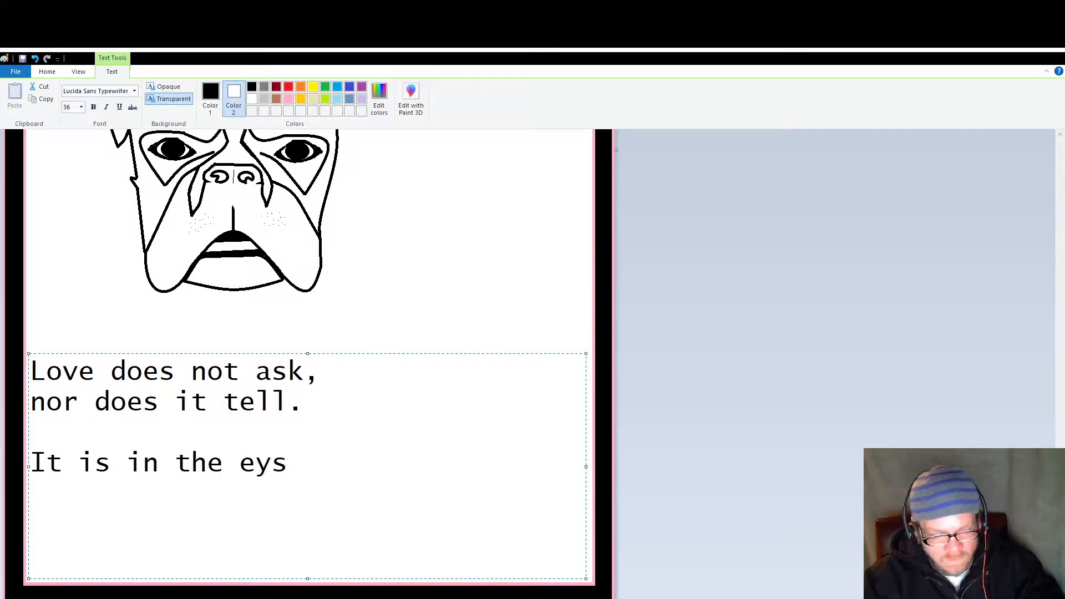
{"action": "key", "text": "BackSpace"}
{"action": "type", "text": "es"}
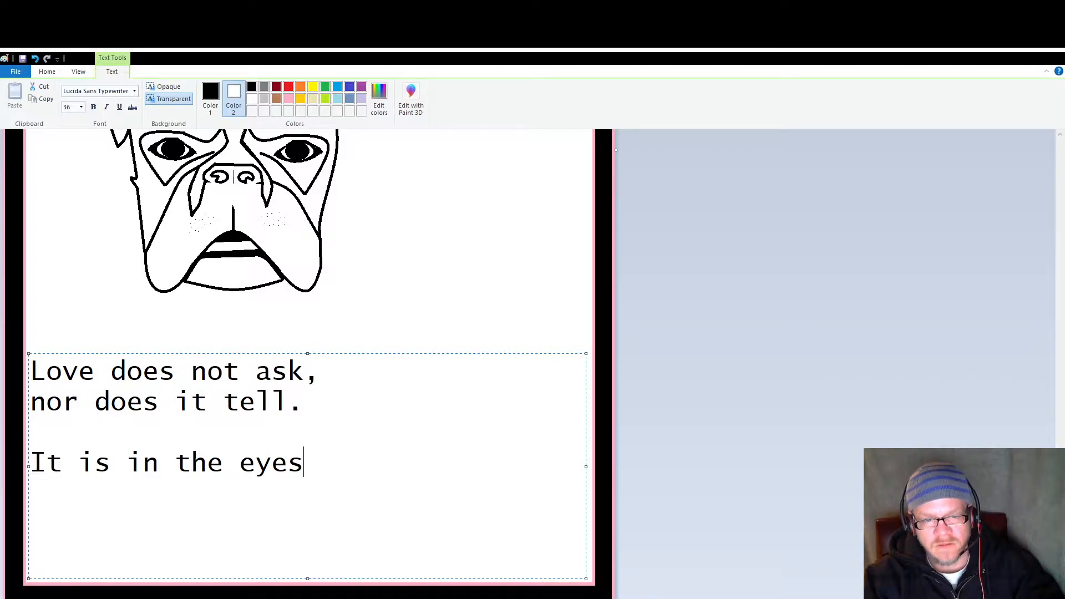
{"action": "type", "text": ","}
Step: Add the closing line "the heart, and memory." with a lowercase start and place the finished text on the canvas
{"action": "key", "text": "Return"}
{"action": "type", "text": "The heart"}
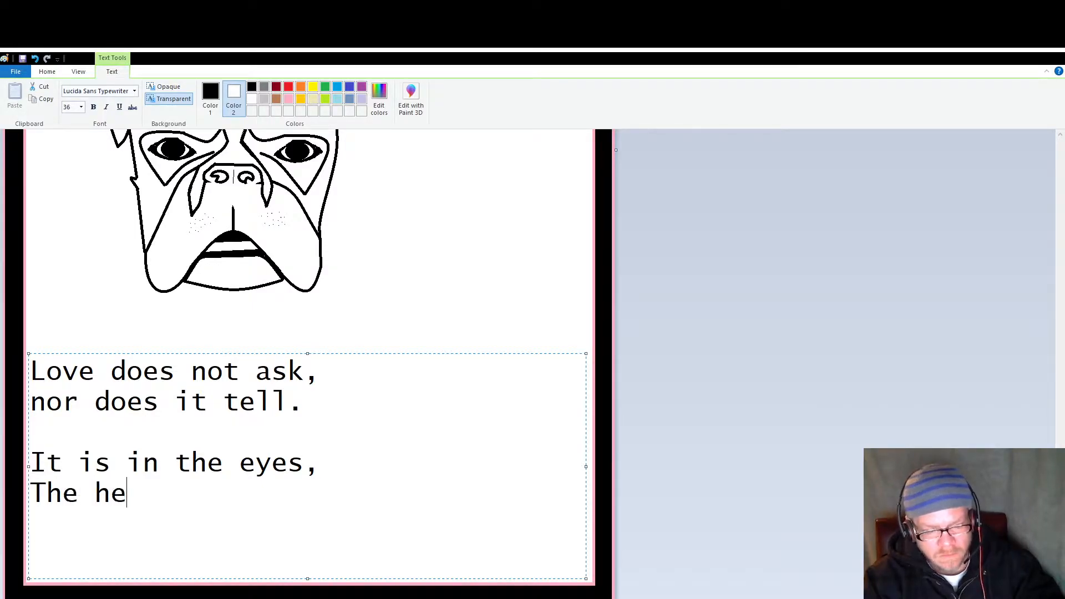
{"action": "key", "text": "Left"}
{"action": "key", "text": "Left"}
{"action": "key", "text": "Left"}
{"action": "key", "text": "Left"}
{"action": "key", "text": "Left"}
{"action": "key", "text": "Left"}
{"action": "key", "text": "Left"}
{"action": "key", "text": "Left"}
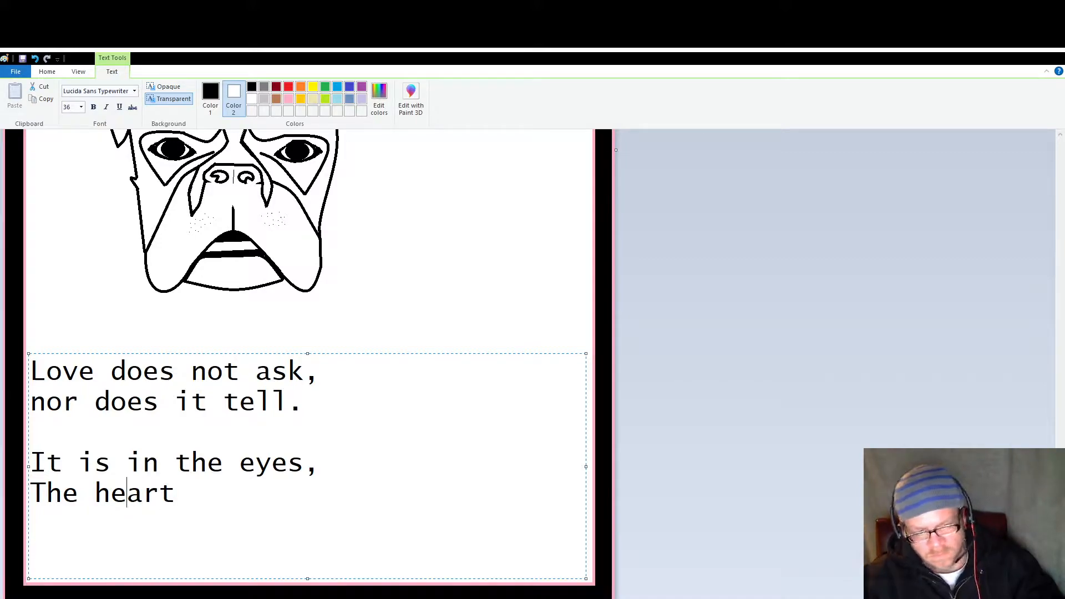
{"action": "key", "text": "BackSpace"}
{"action": "type", "text": "t"}
{"action": "key", "text": "End"}
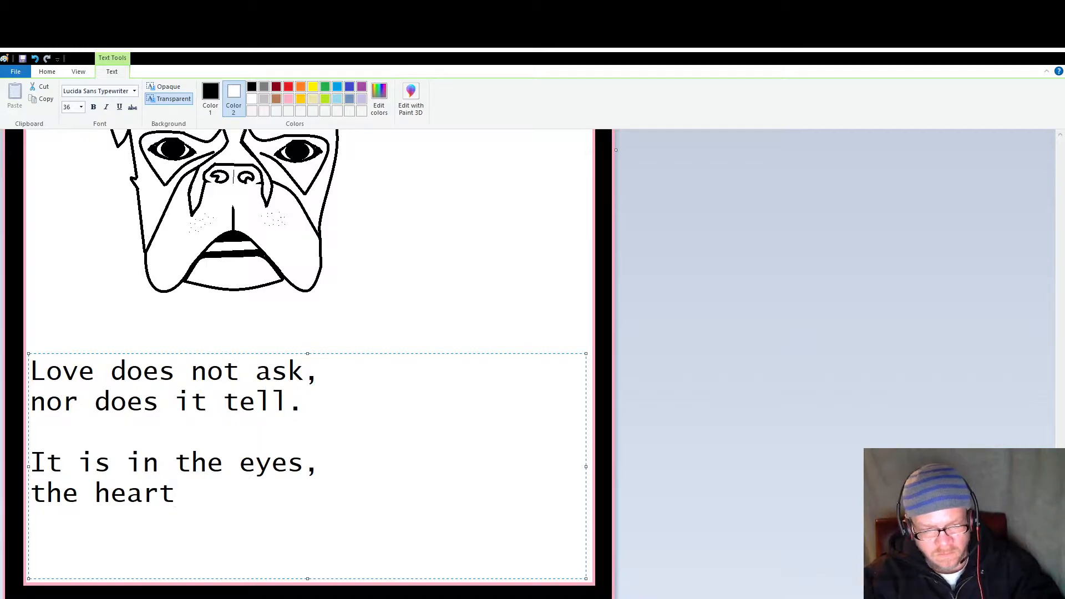
{"action": "type", "text": ", and m"}
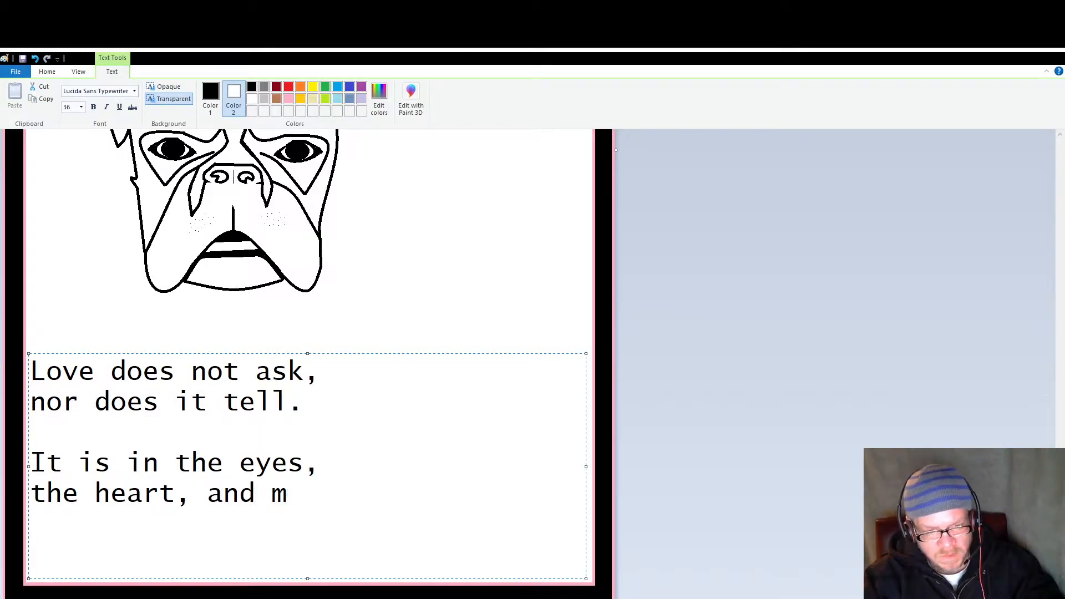
{"action": "type", "text": "emor"}
{"action": "type", "text": "ty"}
{"action": "key", "text": "BackSpace"}
{"action": "key", "text": "BackSpace"}
{"action": "type", "text": "y."}
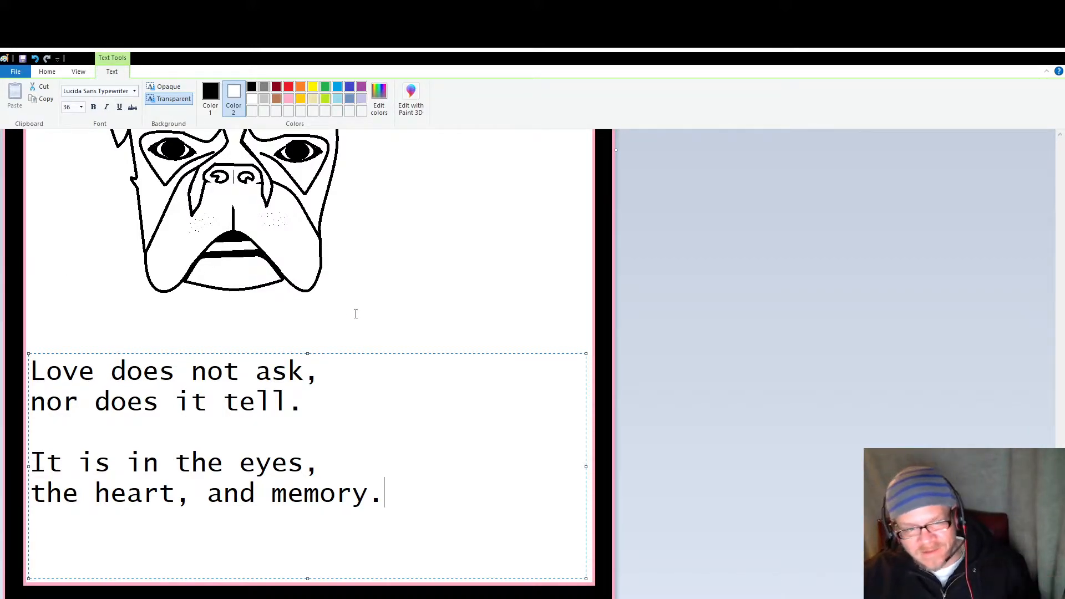
{"action": "left_click", "coordinate": [374, 316]}
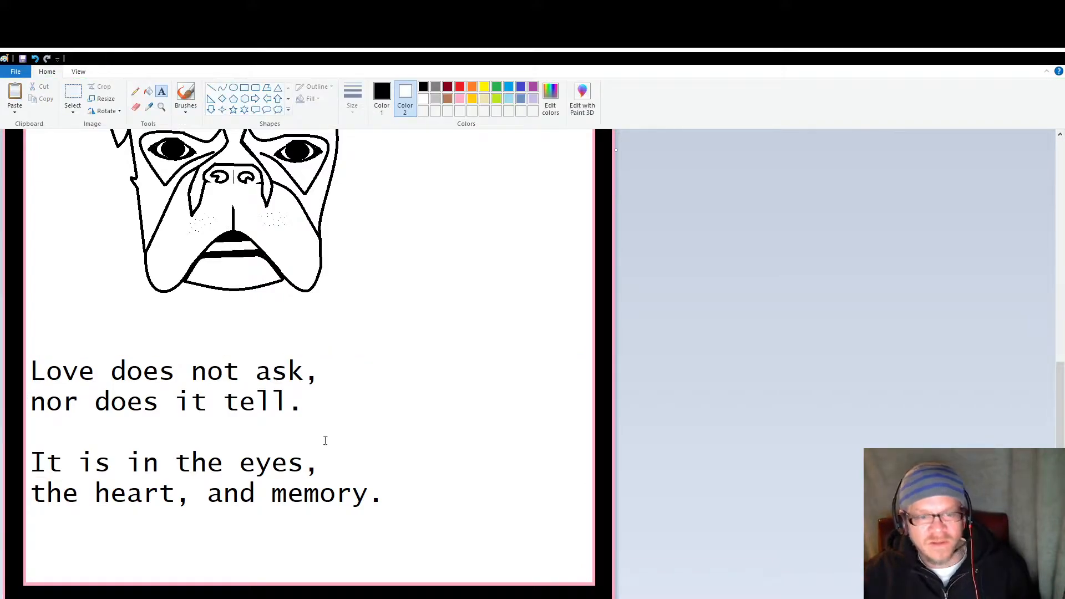
{"action": "scroll", "coordinate": [325, 440], "scroll_direction": "up", "scroll_amount": 8}
{"action": "scroll", "coordinate": [306, 395], "scroll_direction": "down", "scroll_amount": 8}
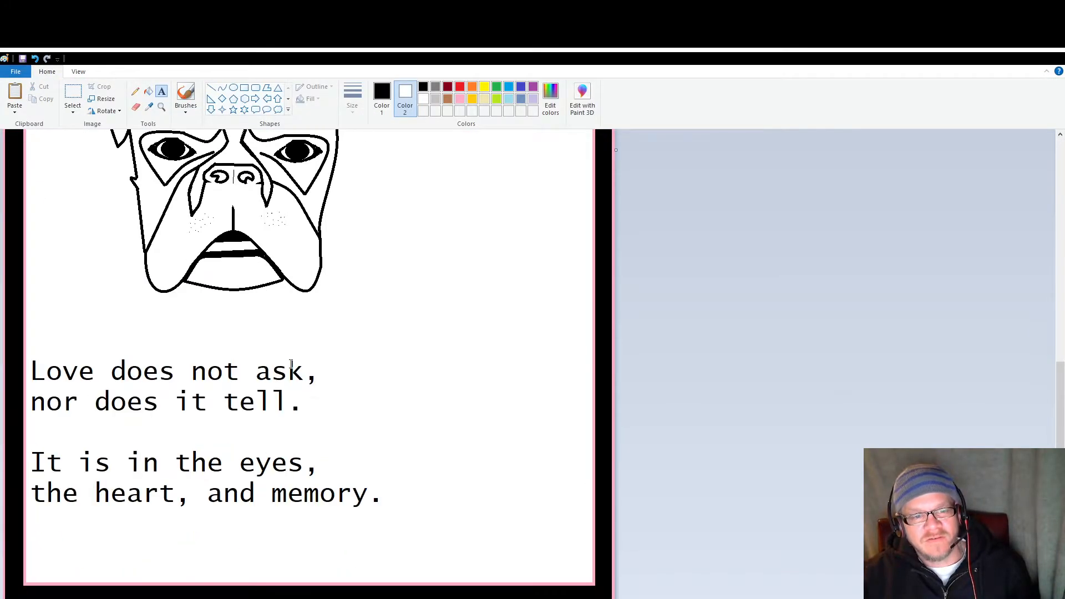
{"action": "scroll", "coordinate": [290, 364], "scroll_direction": "up", "scroll_amount": 8}
{"action": "scroll", "coordinate": [291, 364], "scroll_direction": "down", "scroll_amount": 5}
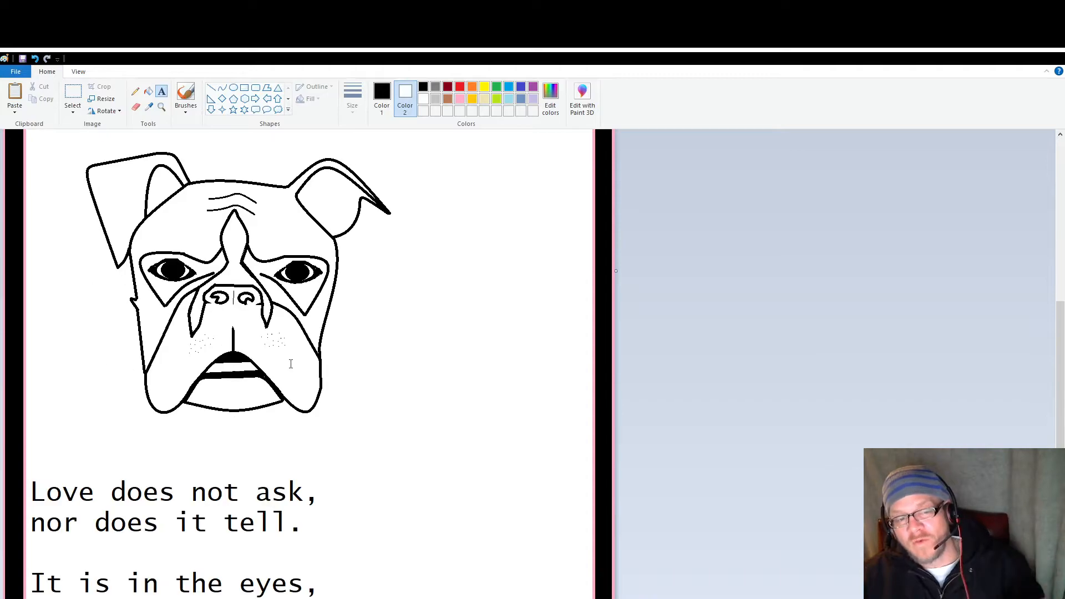